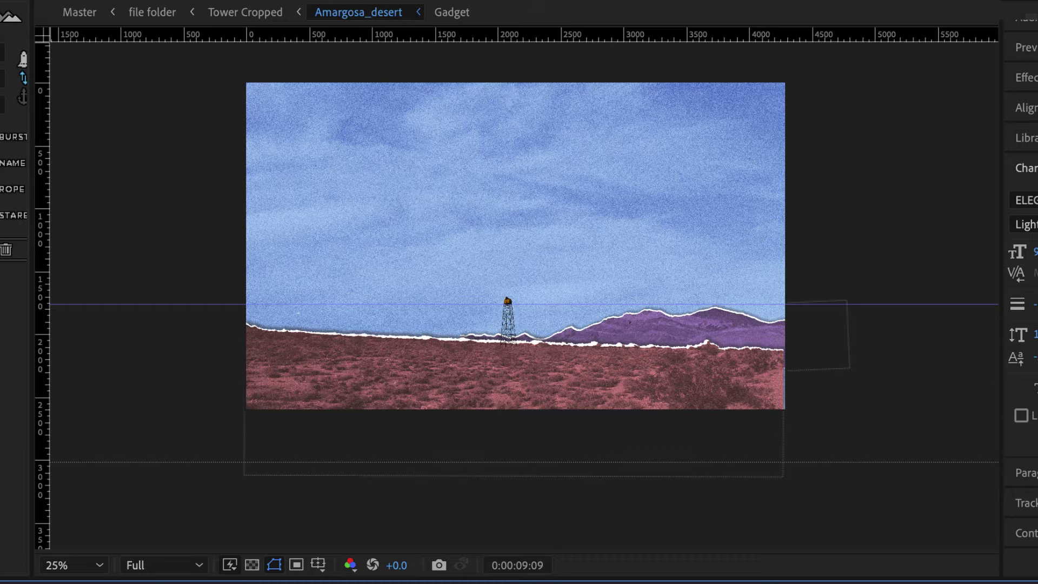
{"action": "left_click", "coordinate": [292, 579]}
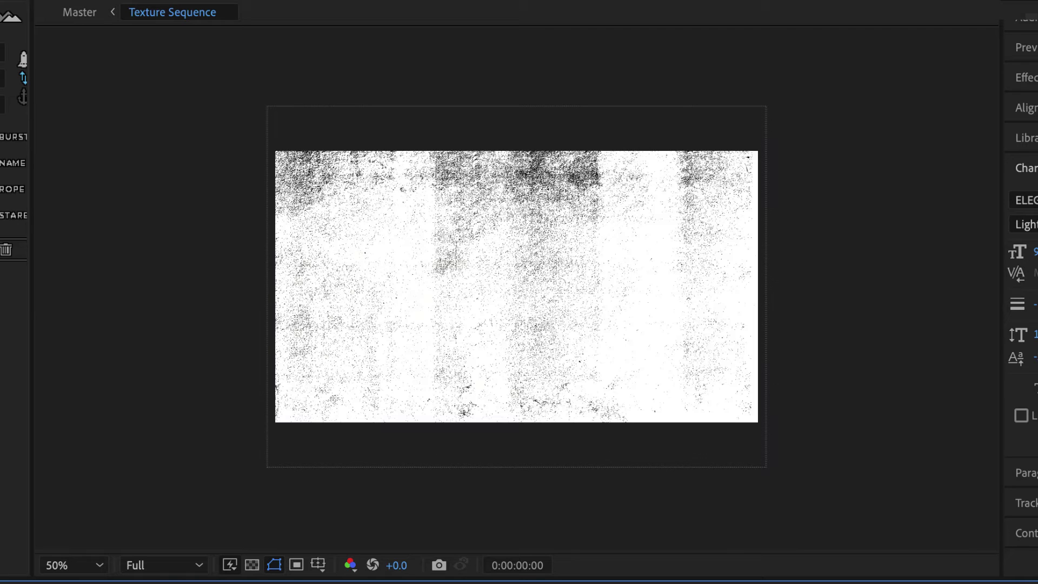
{"action": "key", "text": "period"}
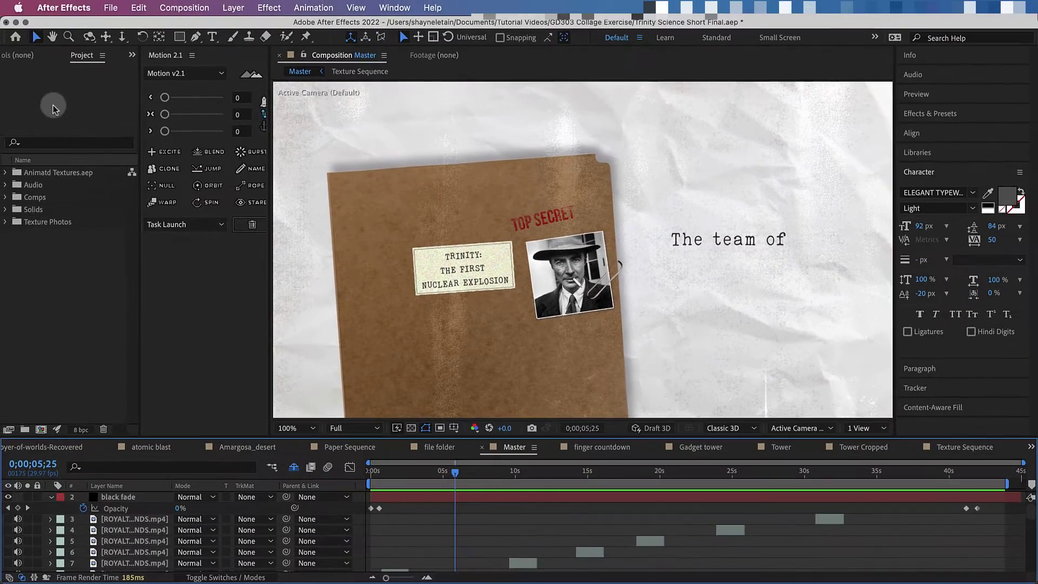
{"action": "left_click", "coordinate": [15, 101]}
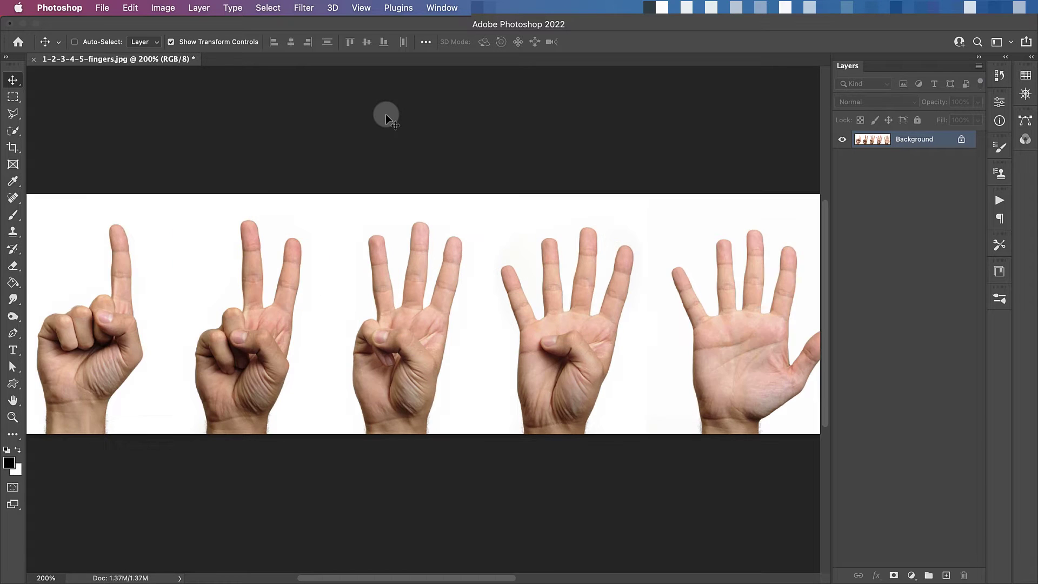
Examine the edges of the hands in 1-2-3-4-5-fingers.jpg at 1200% magnification
{"action": "key", "text": "super+equal"}
{"action": "key", "text": "super+equal"}
{"action": "key", "text": "super+equal"}
{"action": "key", "text": "super+equal"}
{"action": "key", "text": "super+equal"}
{"action": "key", "text": "super+equal"}
{"action": "key", "text": "super+equal"}
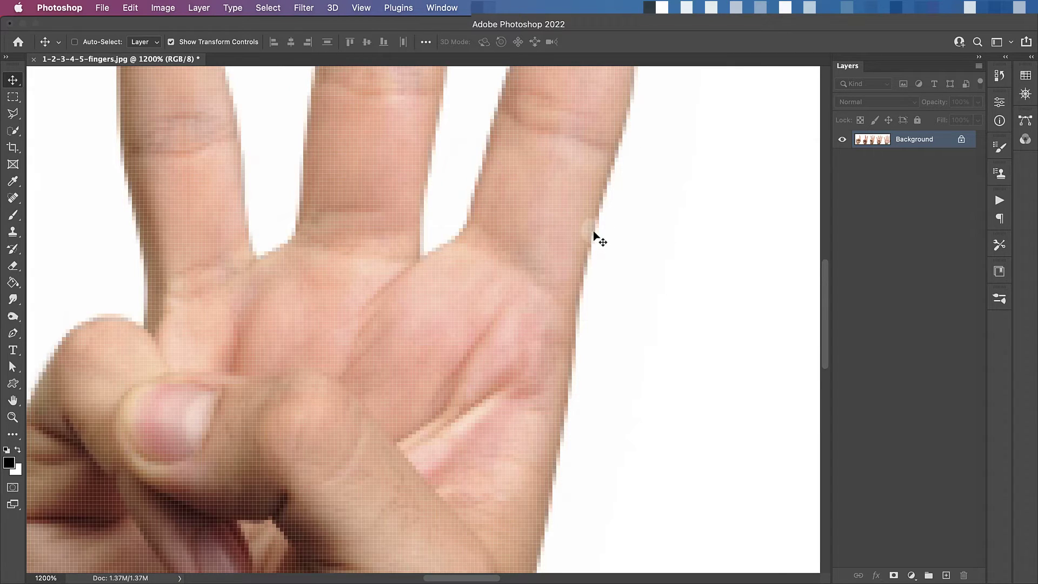
Open the image size settings, review the dimensions and resolution, and choose Preserve Details 2.0 as the resampling method
{"action": "left_click", "coordinate": [165, 7]}
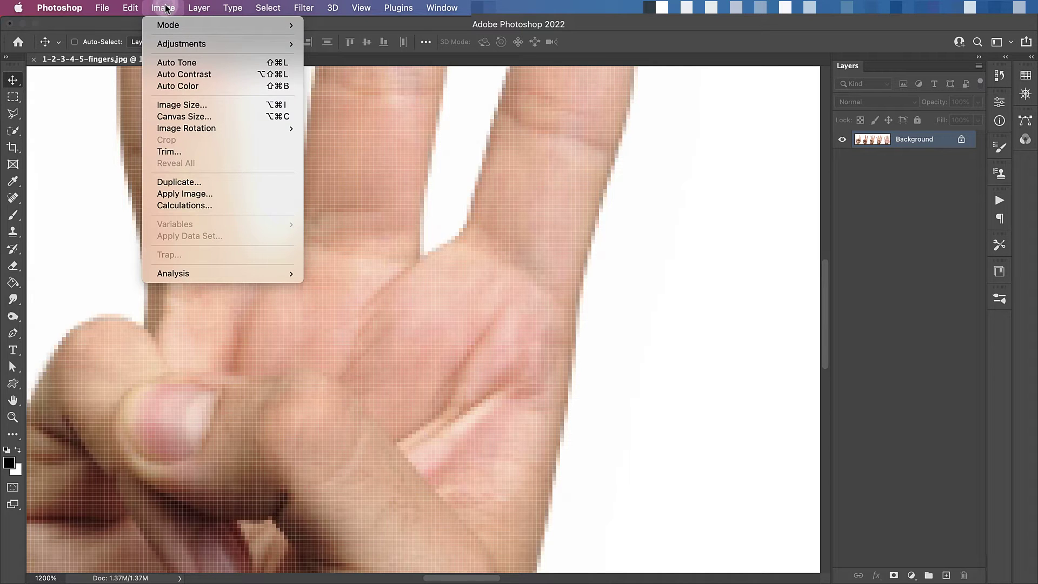
{"action": "left_click", "coordinate": [178, 105]}
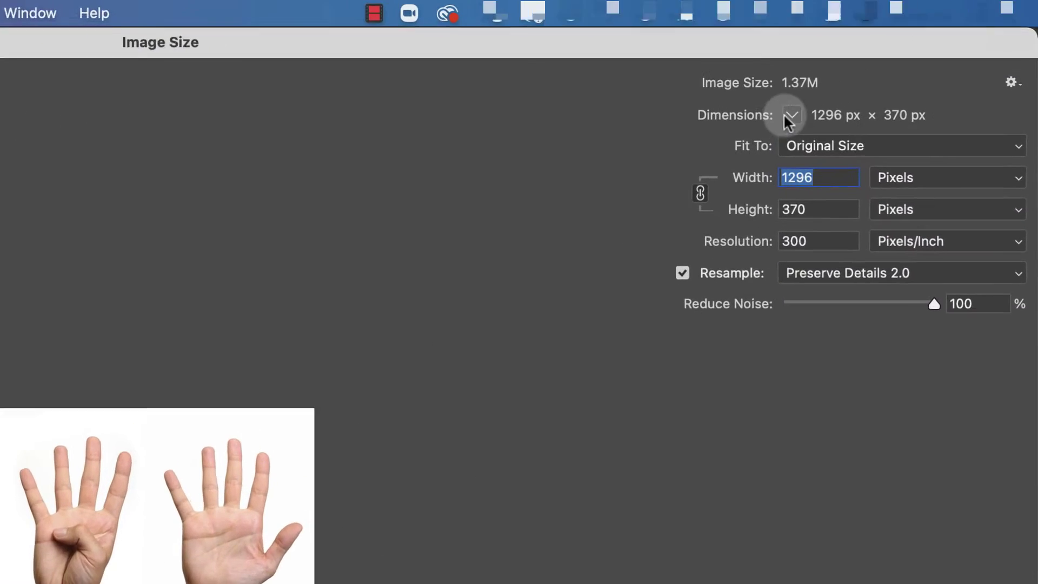
{"action": "double_click", "coordinate": [770, 262]}
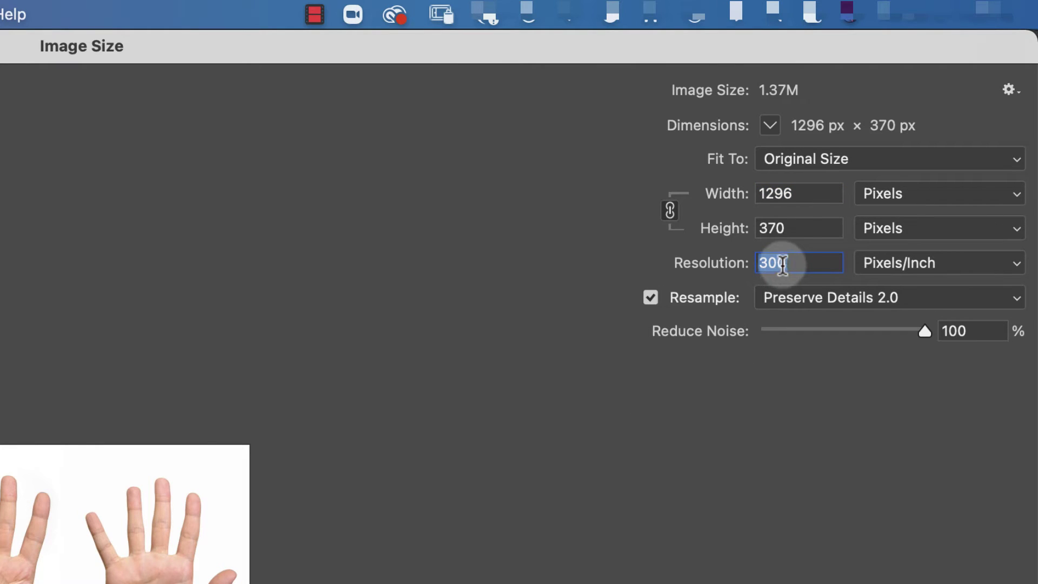
{"action": "double_click", "coordinate": [787, 193]}
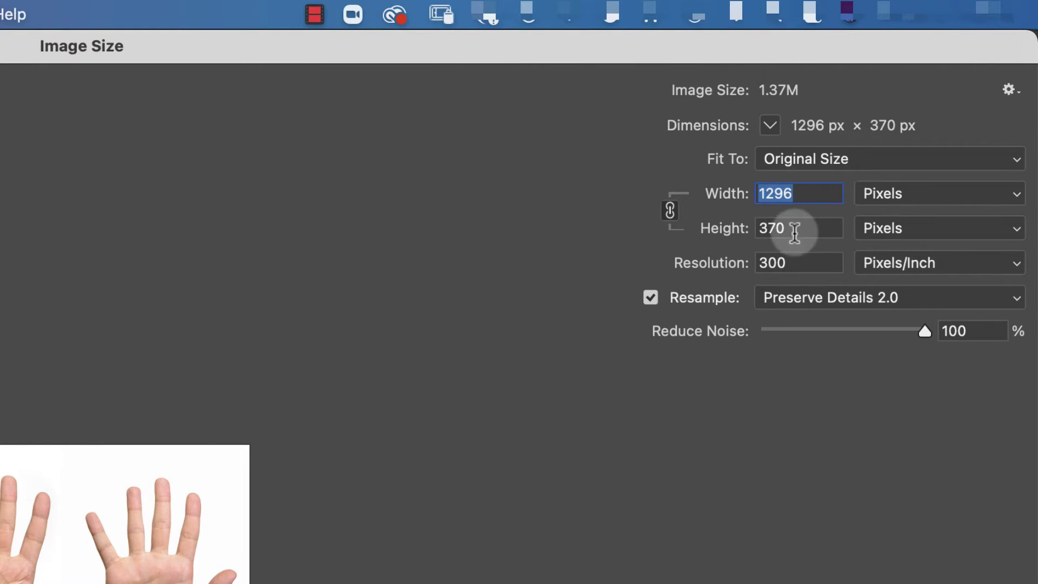
{"action": "double_click", "coordinate": [791, 229]}
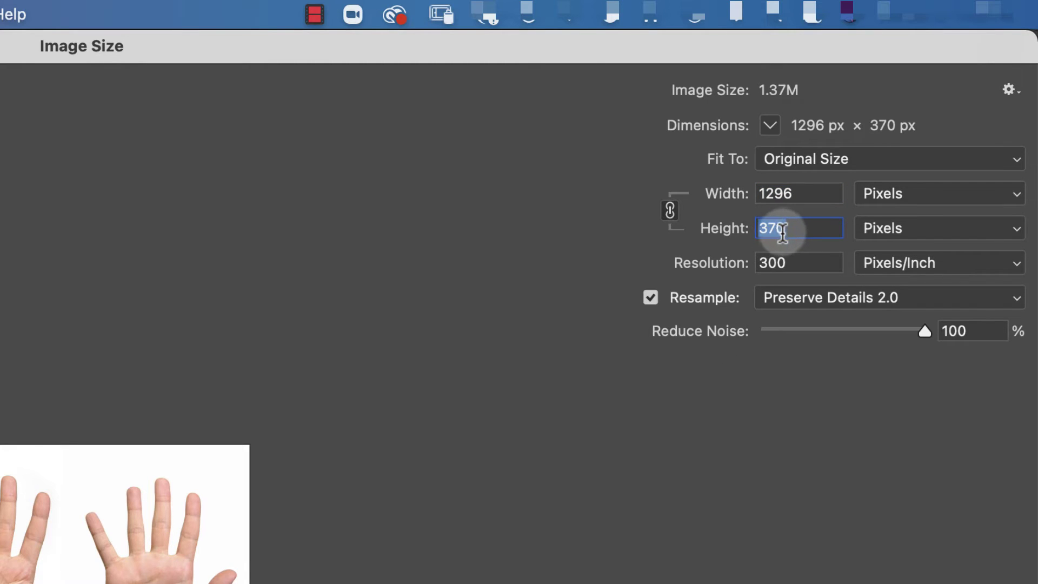
{"action": "double_click", "coordinate": [803, 193]}
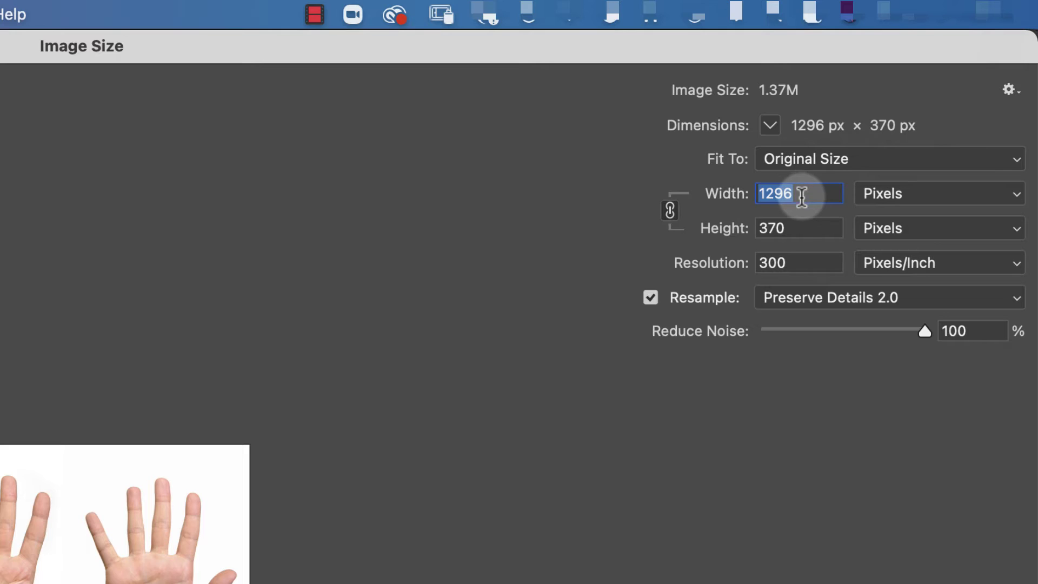
{"action": "left_click", "coordinate": [819, 298]}
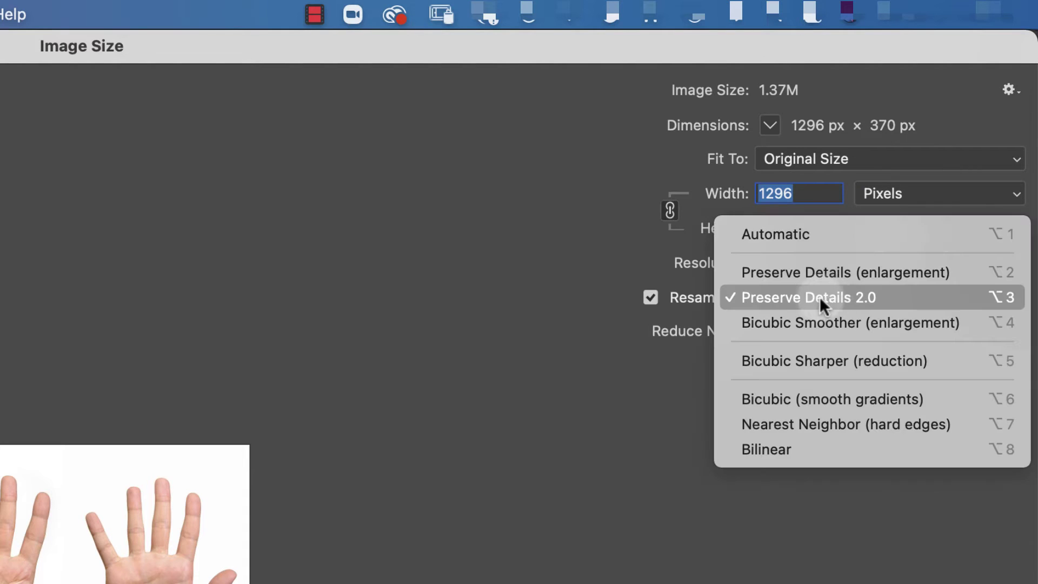
{"action": "left_click", "coordinate": [861, 295]}
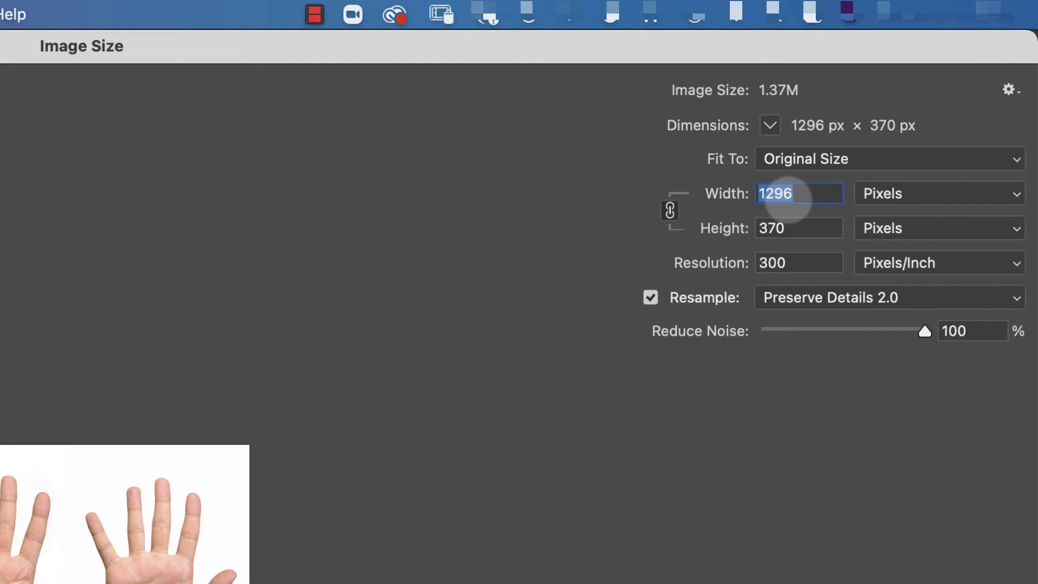
Enlarge the image to a width of 3000 pixels with linked proportions and apply the new size
{"action": "type", "text": "3000"}
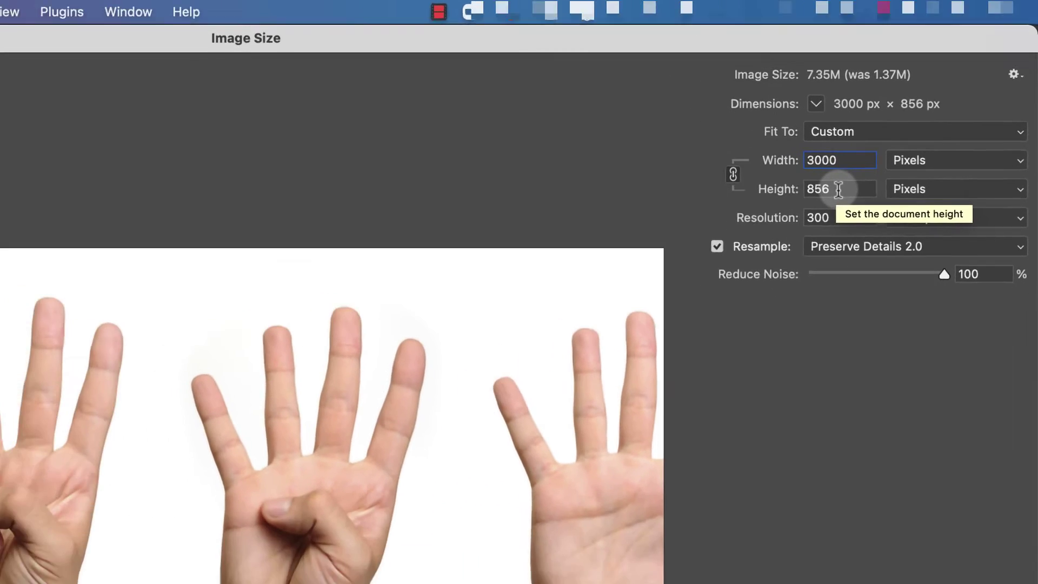
{"action": "double_click", "coordinate": [837, 189]}
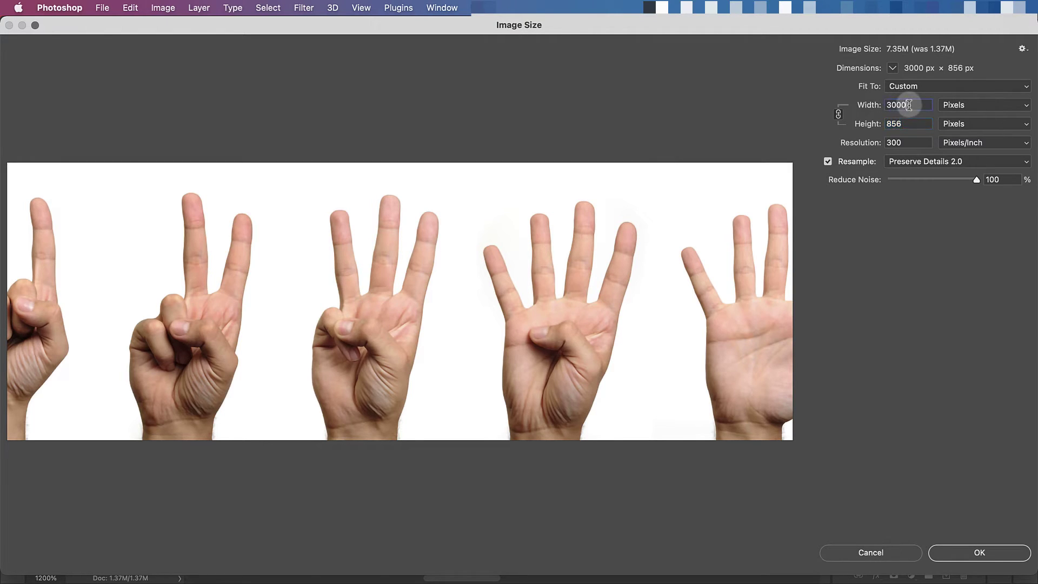
{"action": "double_click", "coordinate": [909, 105]}
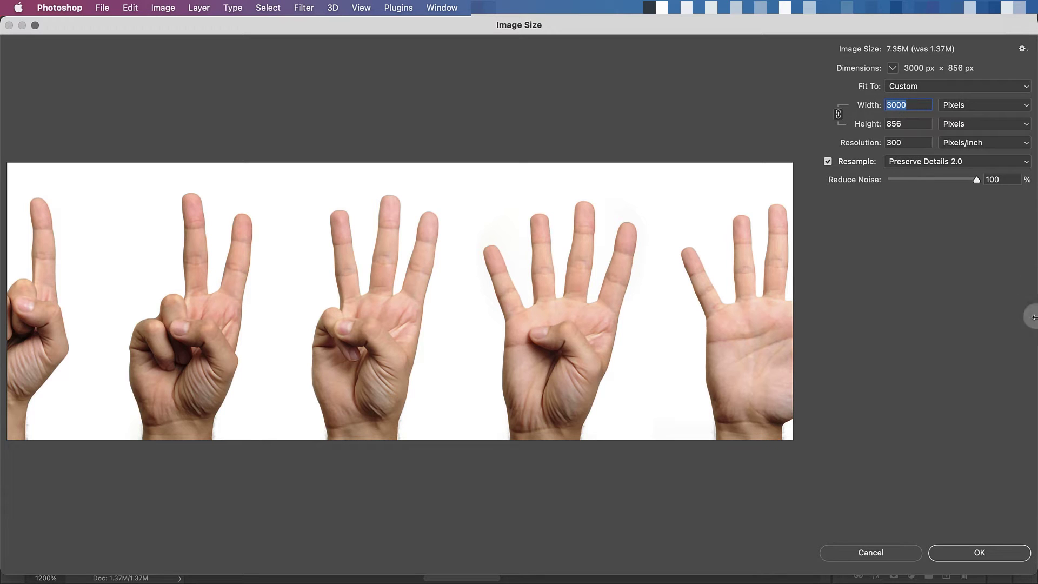
{"action": "left_click", "coordinate": [982, 553]}
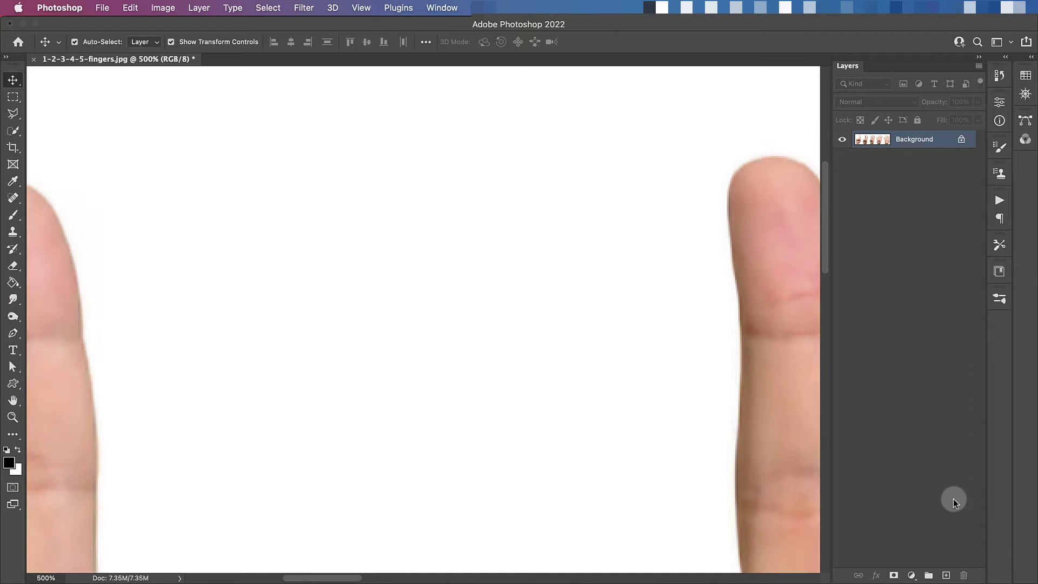
Examine the finger edges of the enlarged image up close, then fit the whole image in view
{"action": "key", "text": "super+minus"}
{"action": "key", "text": "super+minus"}
{"action": "left_click_drag", "start_coordinate": [461, 308], "coordinate": [478, 292]}
{"action": "key", "text": "super+plus"}
{"action": "key", "text": "super+plus"}
{"action": "key", "text": "super+plus"}
{"action": "key", "text": "super+plus"}
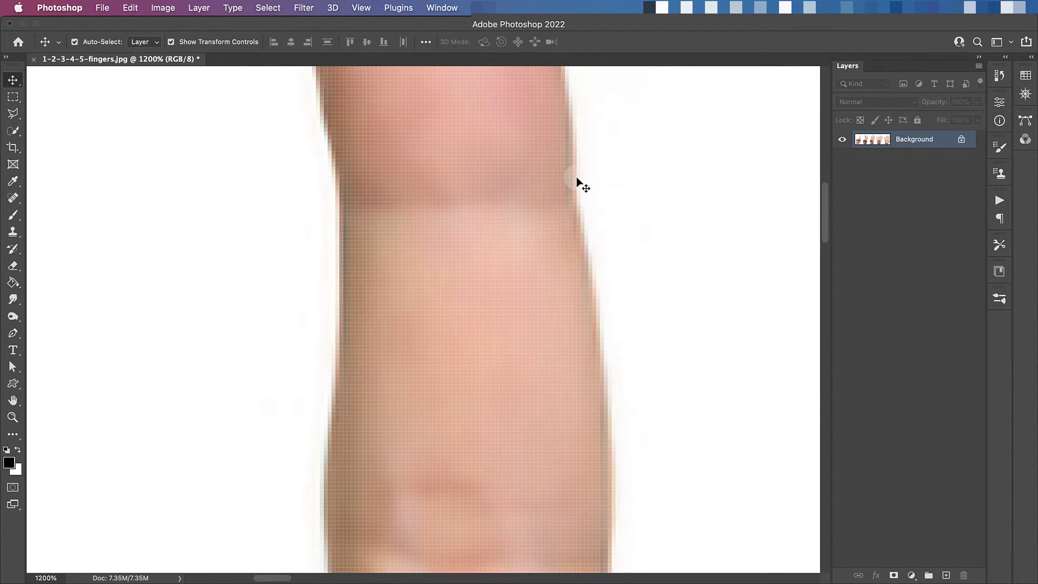
{"action": "key", "text": "super+0"}
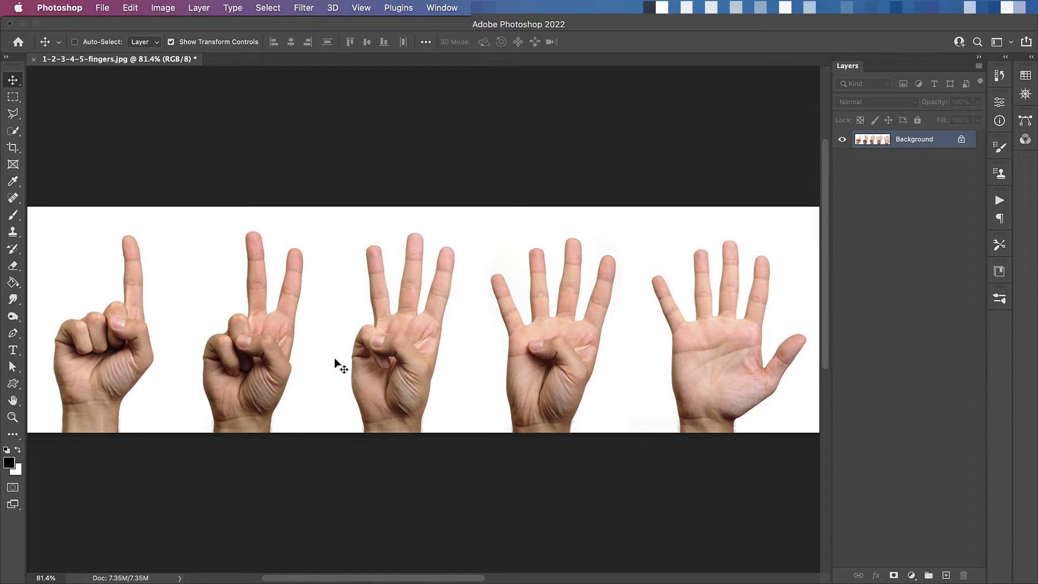
Select the entire first hand, the one with a single raised finger, using the Quick Selection tool
{"action": "left_click_drag", "start_coordinate": [113, 339], "coordinate": [434, 345]}
{"action": "scroll", "coordinate": [432, 354], "scroll_direction": "up", "scroll_amount": 2}
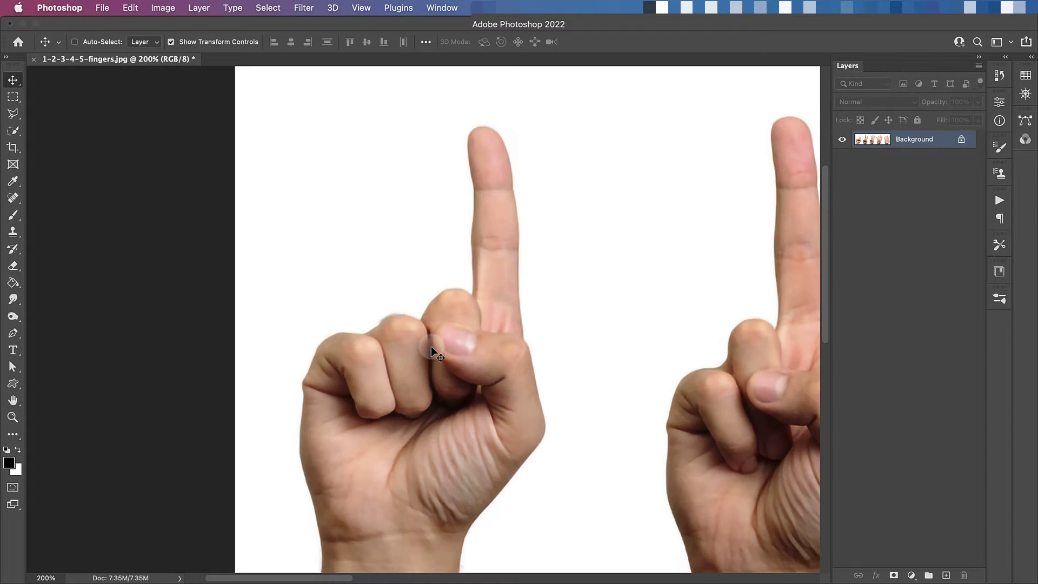
{"action": "scroll", "coordinate": [377, 319], "scroll_direction": "down", "scroll_amount": 1}
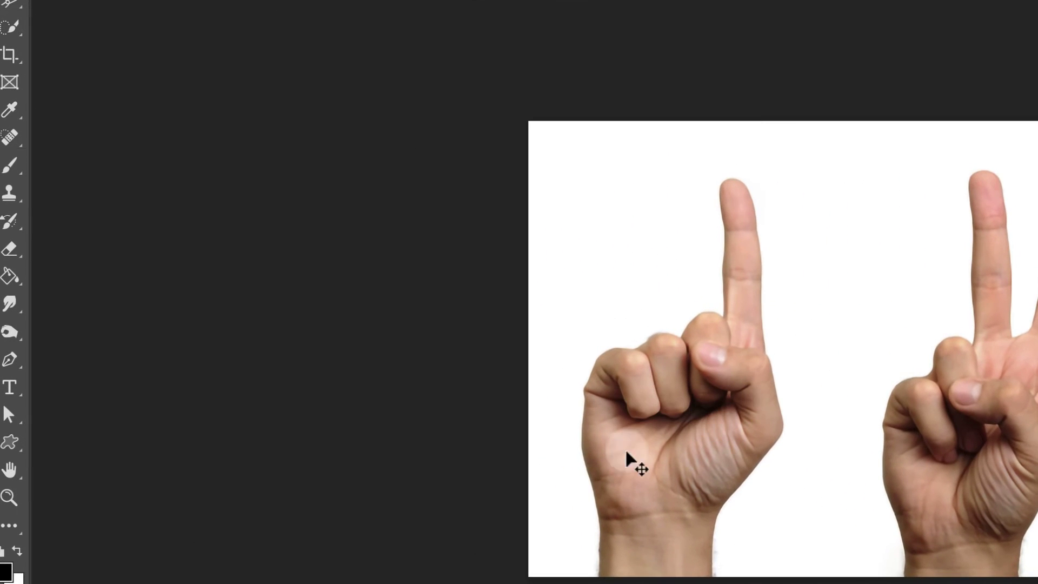
{"action": "left_click", "coordinate": [8, 31]}
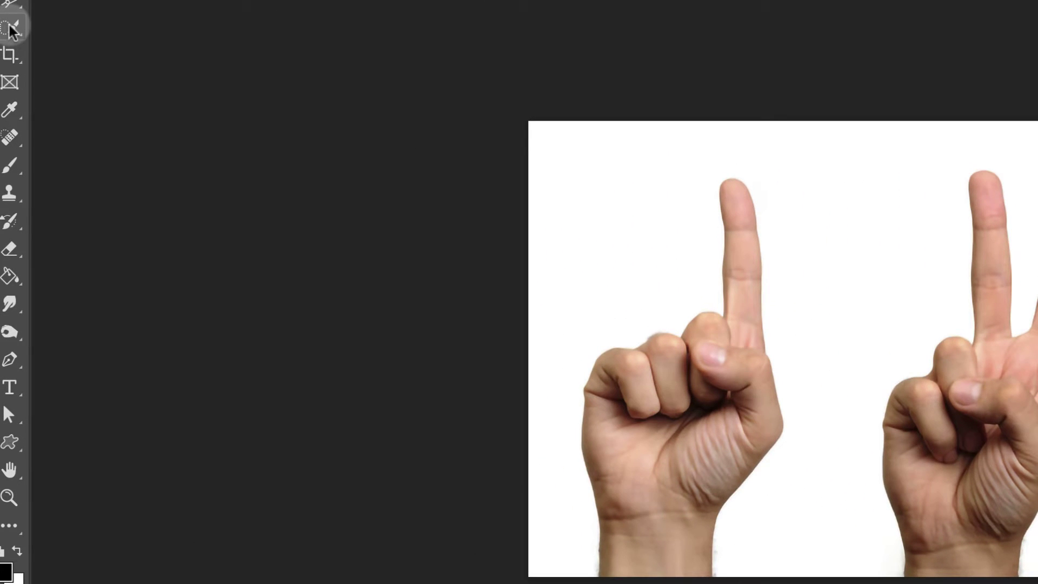
{"action": "left_click_drag", "start_coordinate": [11, 31], "coordinate": [92, 31]}
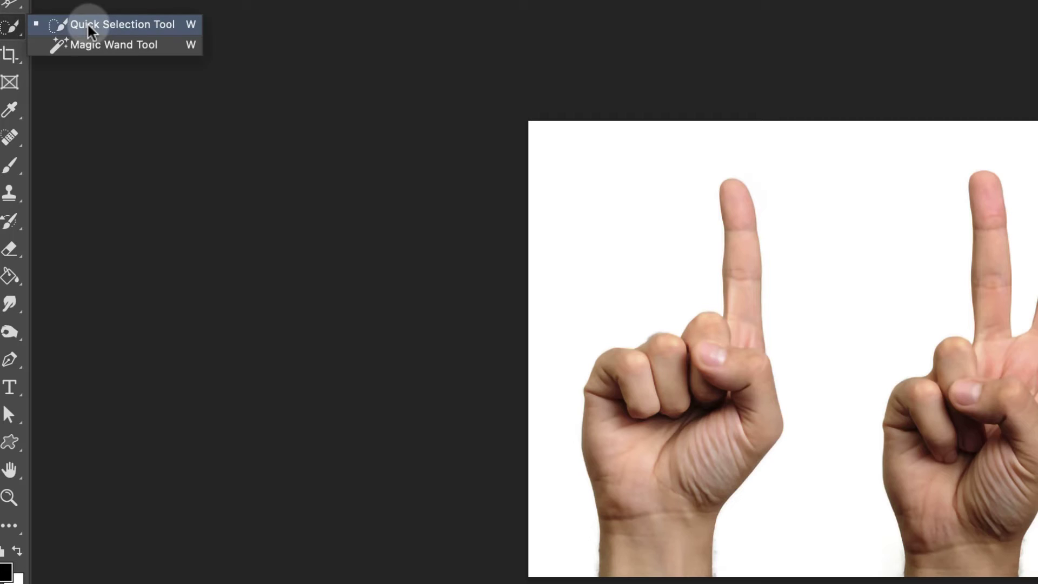
{"action": "mouse_move", "coordinate": [738, 217]}
{"action": "left_mouse_down"}
{"action": "mouse_move", "coordinate": [745, 310]}
{"action": "mouse_move", "coordinate": [711, 352]}
{"action": "mouse_move", "coordinate": [627, 395]}
{"action": "mouse_move", "coordinate": [683, 450]}
{"action": "mouse_move", "coordinate": [678, 373]}
{"action": "mouse_move", "coordinate": [638, 364]}
{"action": "mouse_move", "coordinate": [697, 415]}
{"action": "left_mouse_up"}
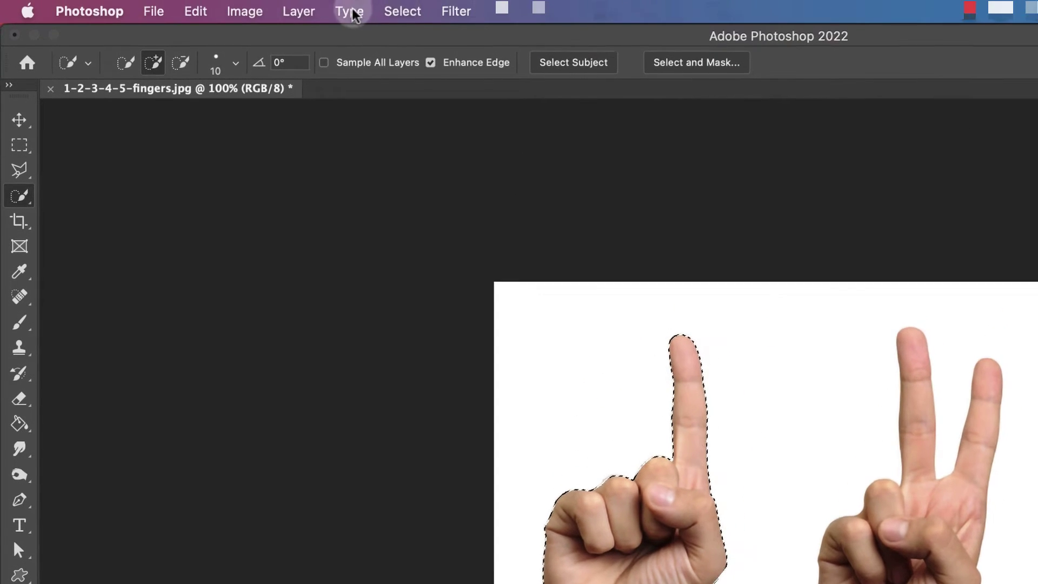
Cut the selected hand onto its own new layer and hide the Background layer
{"action": "left_click", "coordinate": [299, 12]}
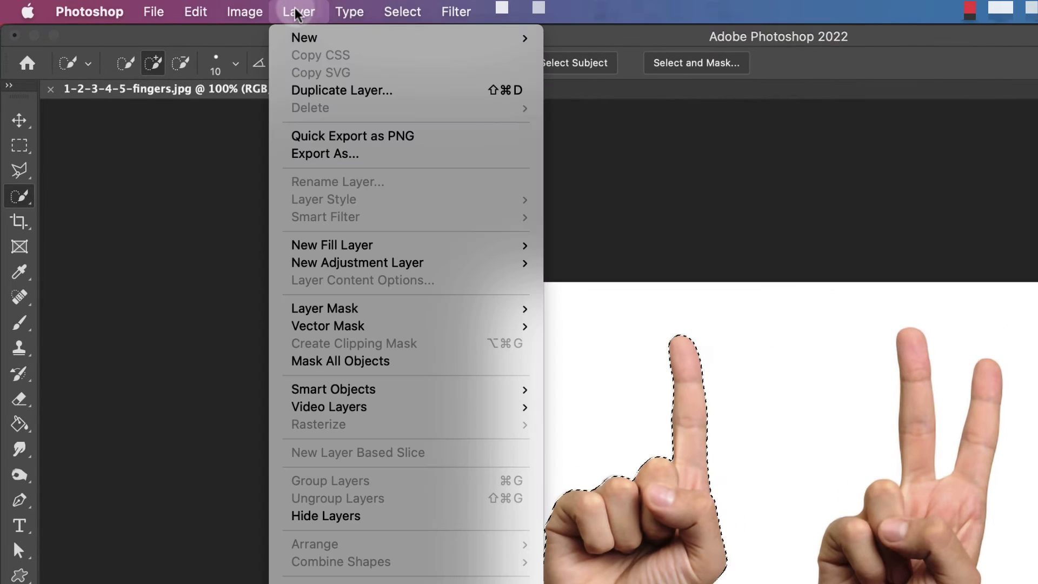
{"action": "mouse_move", "coordinate": [297, 37]}
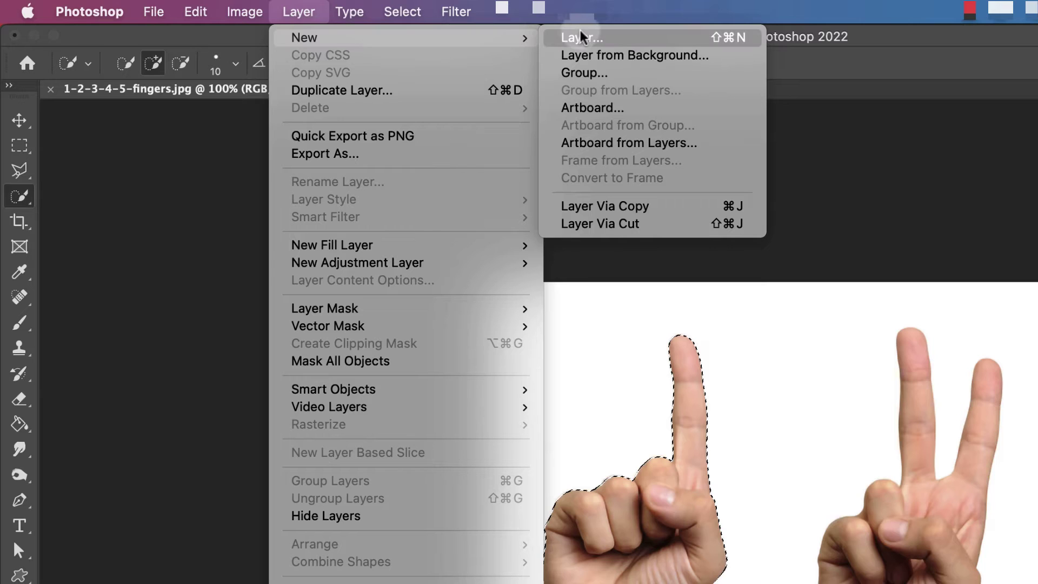
{"action": "left_click", "coordinate": [599, 224]}
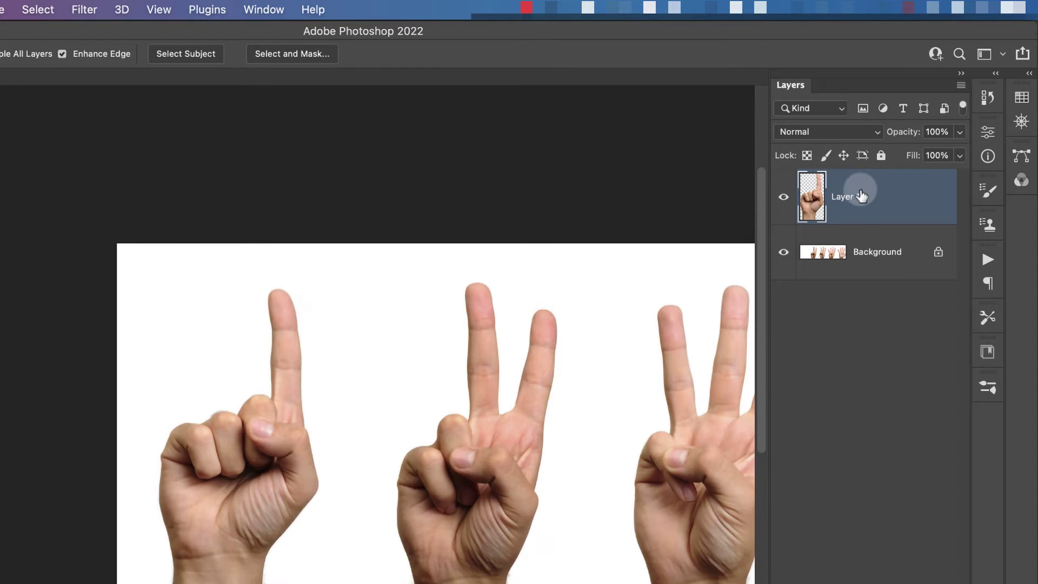
{"action": "left_click", "coordinate": [783, 251]}
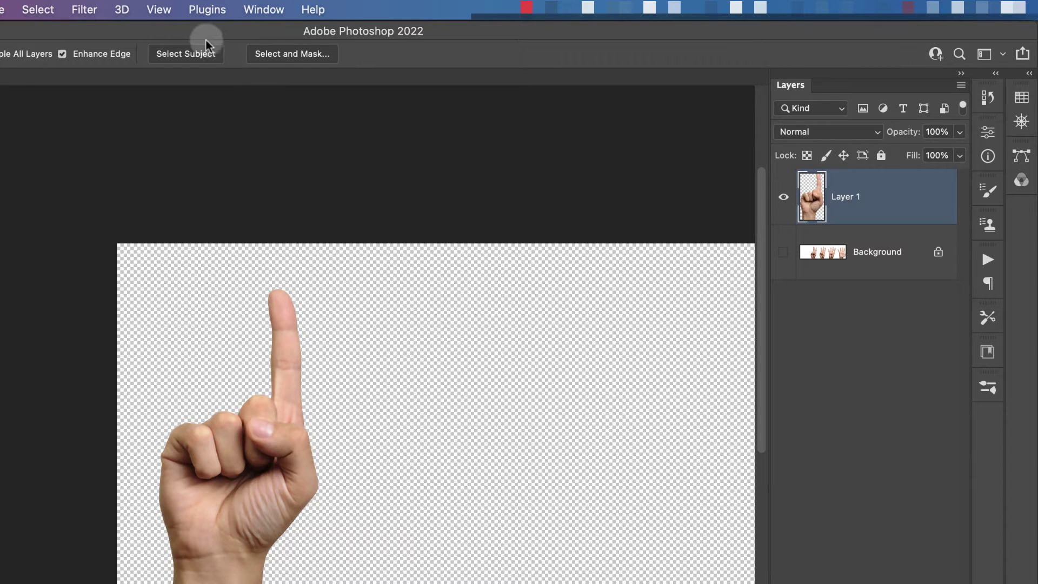
Convert the cut-out hand layer to a smart object for smart filters
{"action": "left_click", "coordinate": [92, 9]}
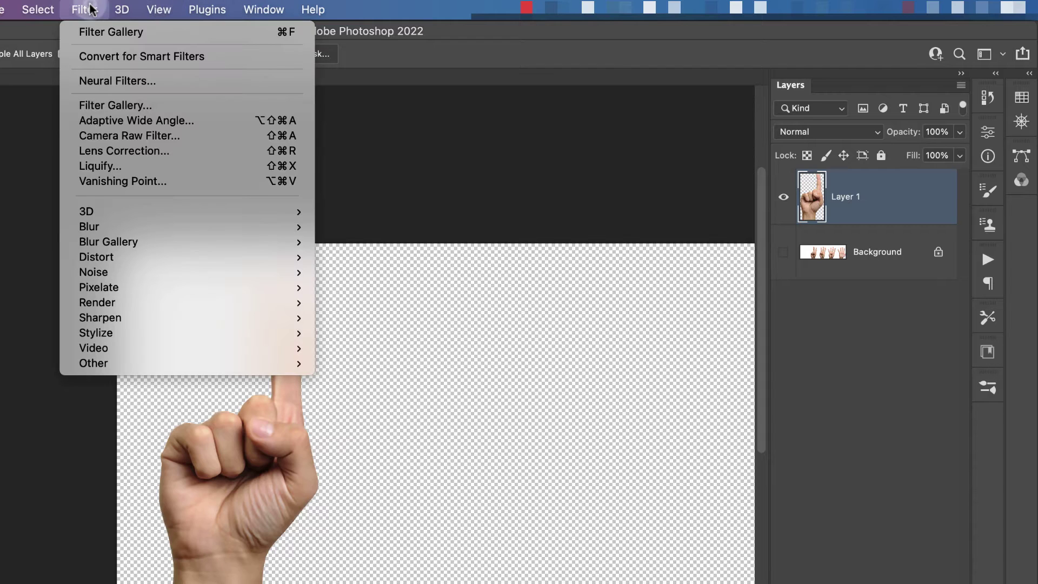
{"action": "left_click", "coordinate": [154, 60]}
{"action": "left_click", "coordinate": [372, 304]}
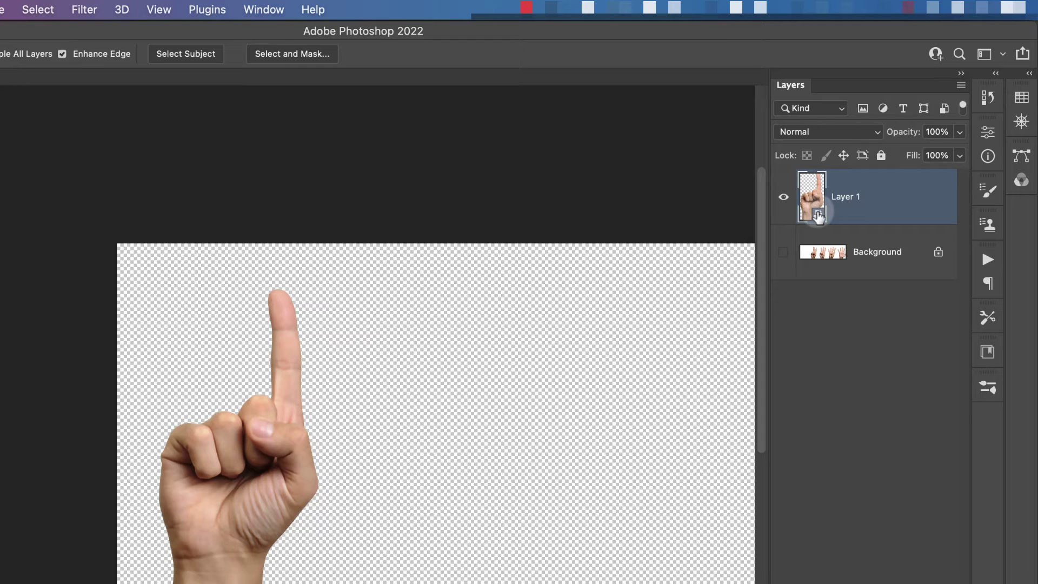
Add a Levels adjustment layer above the hand with black input 24 and white input 241
{"action": "key", "text": "super+plus"}
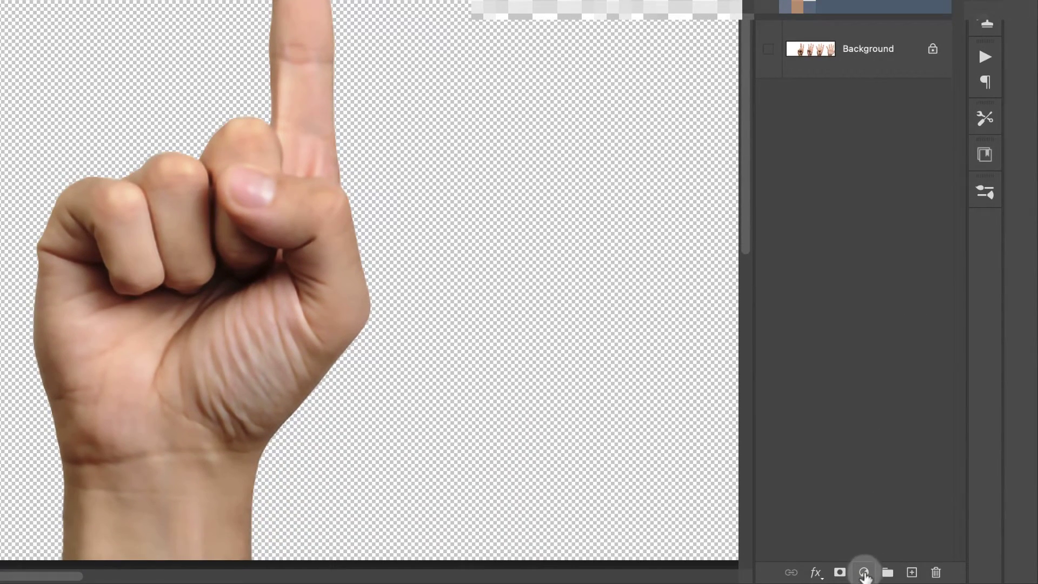
{"action": "left_click", "coordinate": [863, 573]}
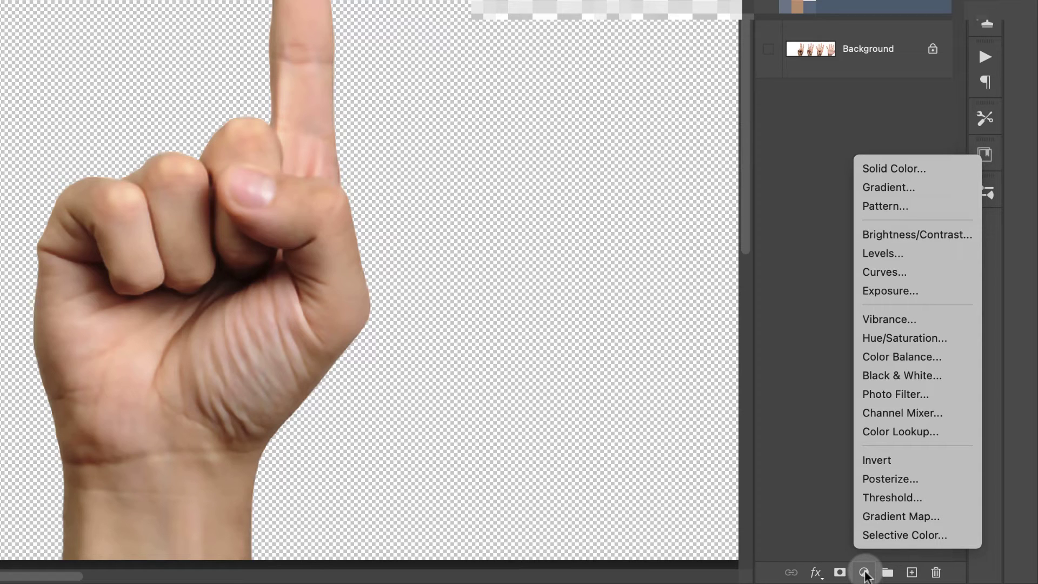
{"action": "left_click", "coordinate": [877, 252]}
{"action": "left_click_drag", "start_coordinate": [793, 58], "coordinate": [809, 89]}
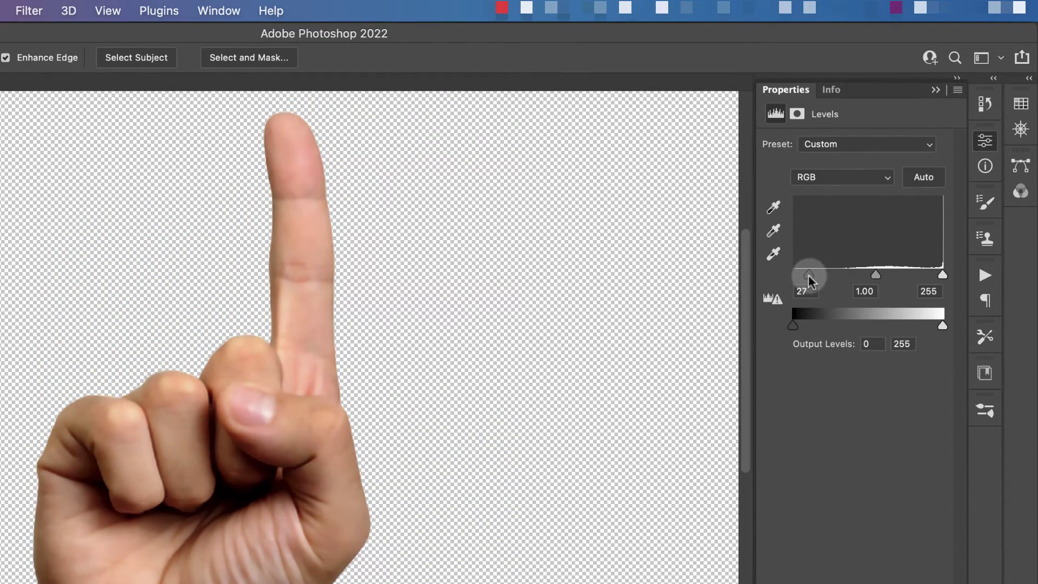
{"action": "left_click_drag", "start_coordinate": [942, 274], "coordinate": [934, 277]}
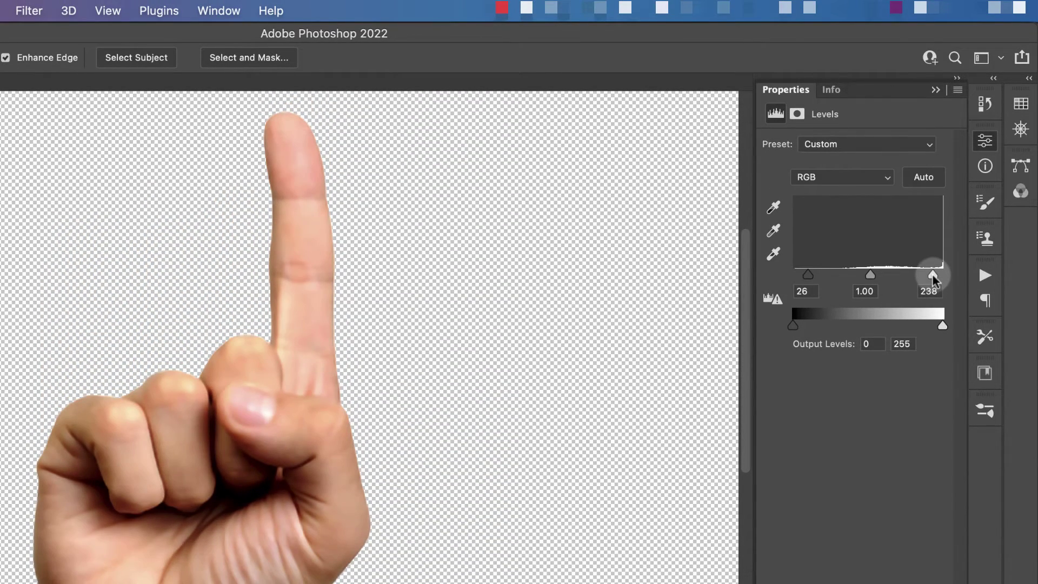
{"action": "left_click_drag", "start_coordinate": [933, 276], "coordinate": [930, 282]}
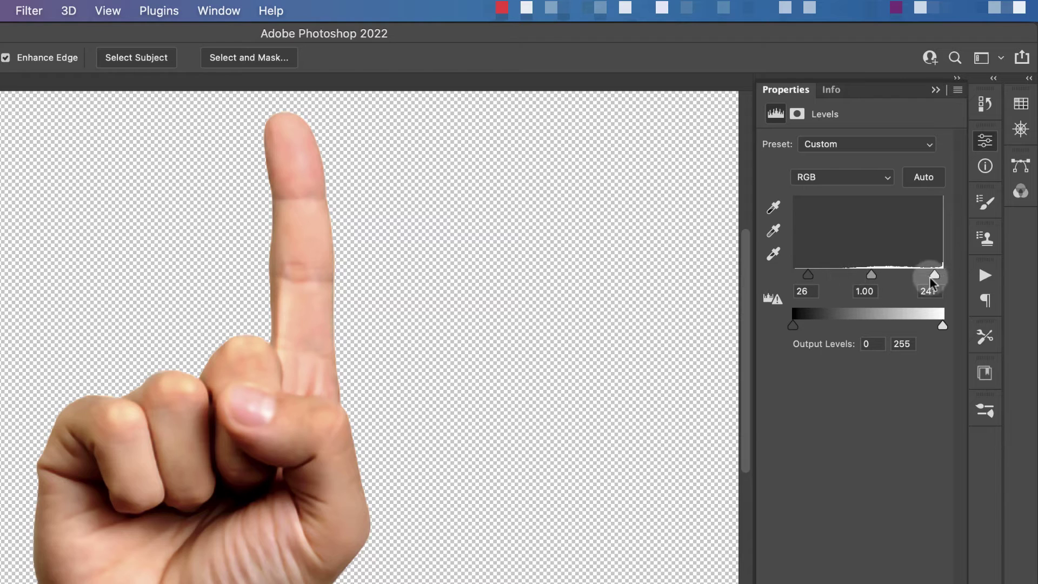
{"action": "left_click_drag", "start_coordinate": [809, 280], "coordinate": [807, 278]}
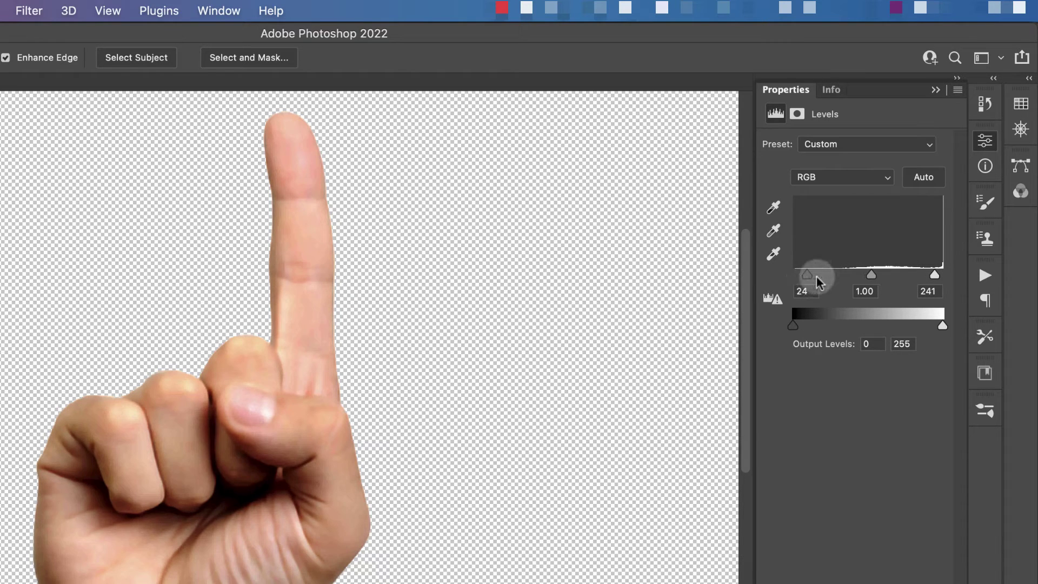
Set the Levels white input to 234 and clip the Levels adjustment layer to the hand layer
{"action": "left_click_drag", "start_coordinate": [934, 274], "coordinate": [930, 273]}
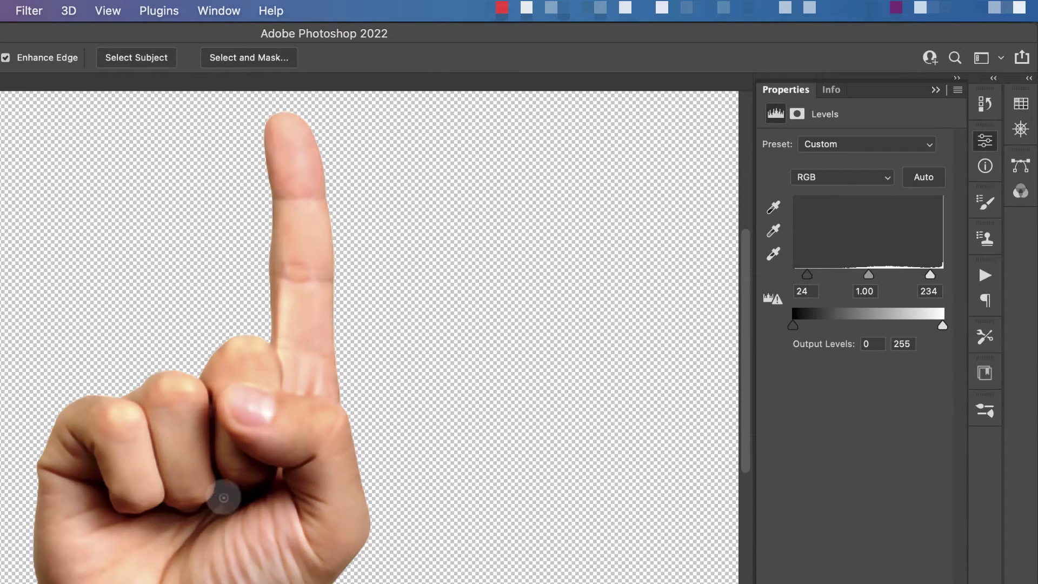
{"action": "key", "text": "F7"}
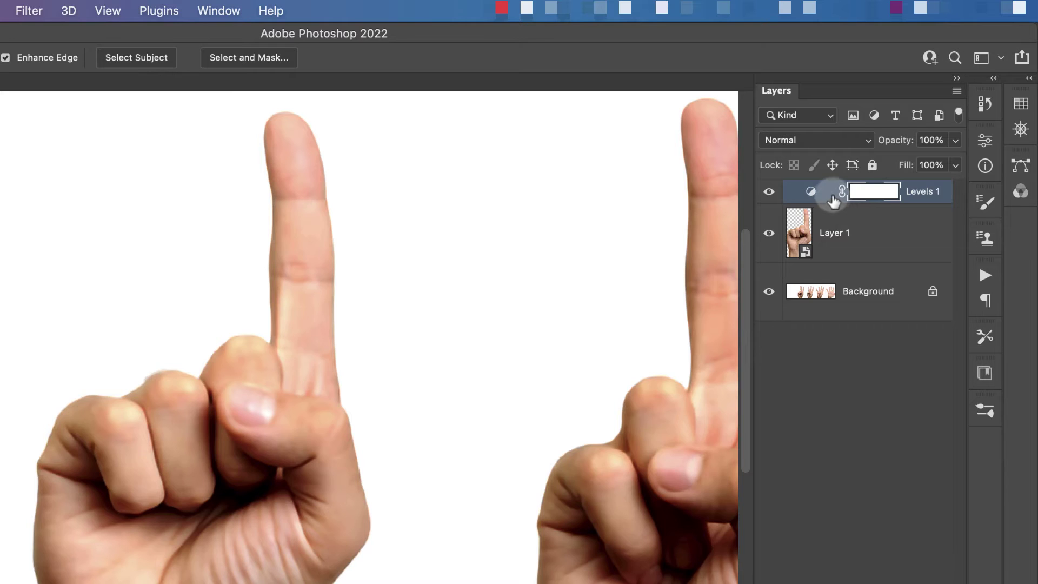
{"action": "left_click", "coordinate": [840, 232]}
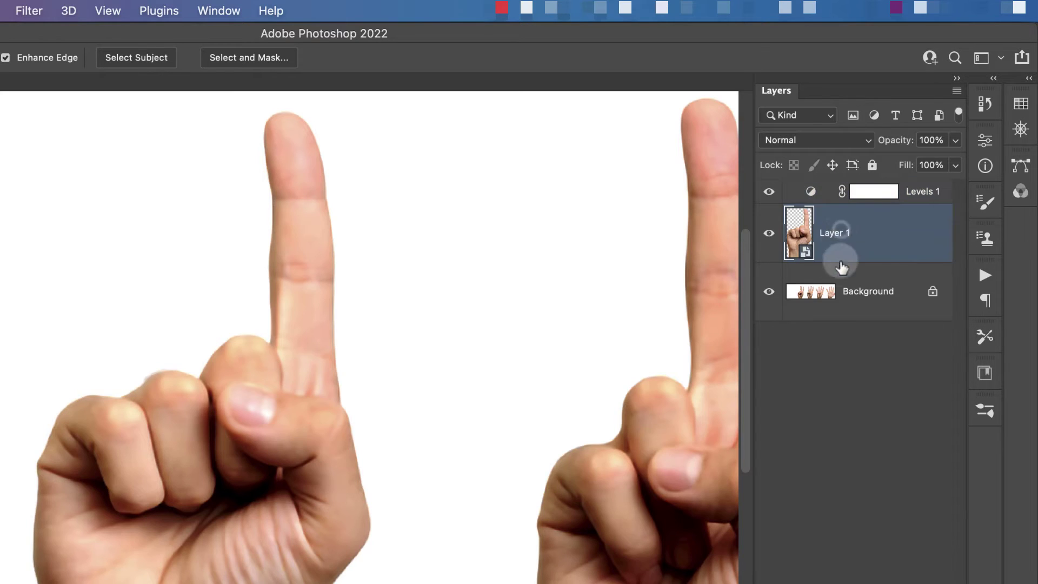
{"action": "left_click", "coordinate": [830, 190]}
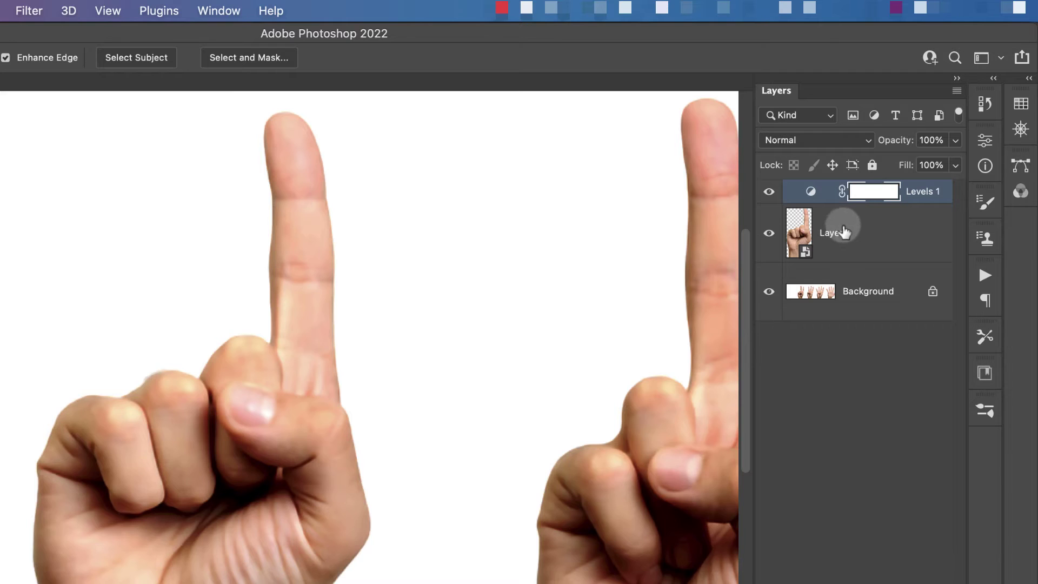
{"action": "left_click", "coordinate": [830, 199], "text": "alt"}
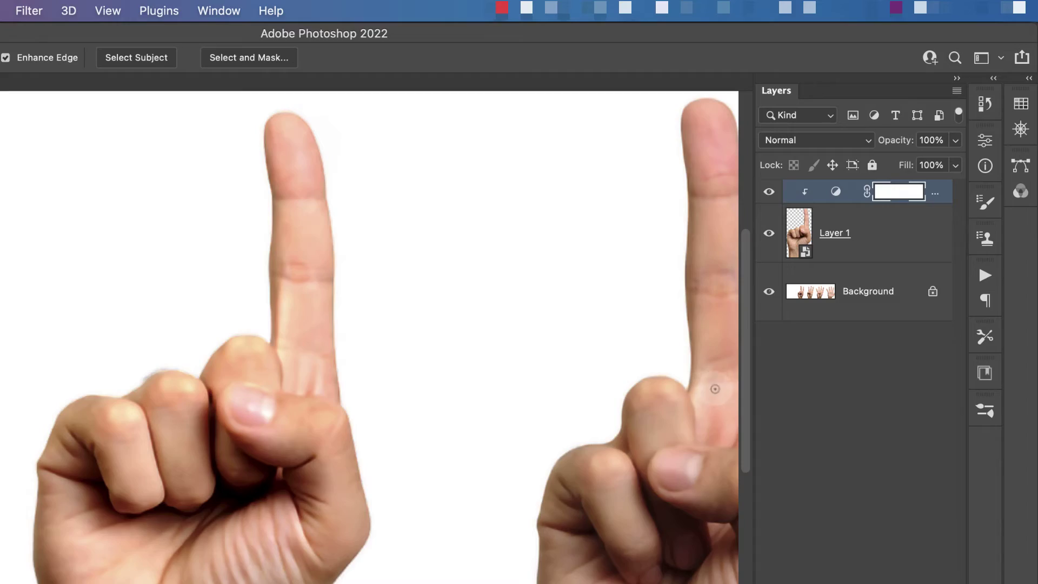
Hide the Background layer and add a Gradient Map adjustment layer above the Levels layer
{"action": "left_click", "coordinate": [768, 292]}
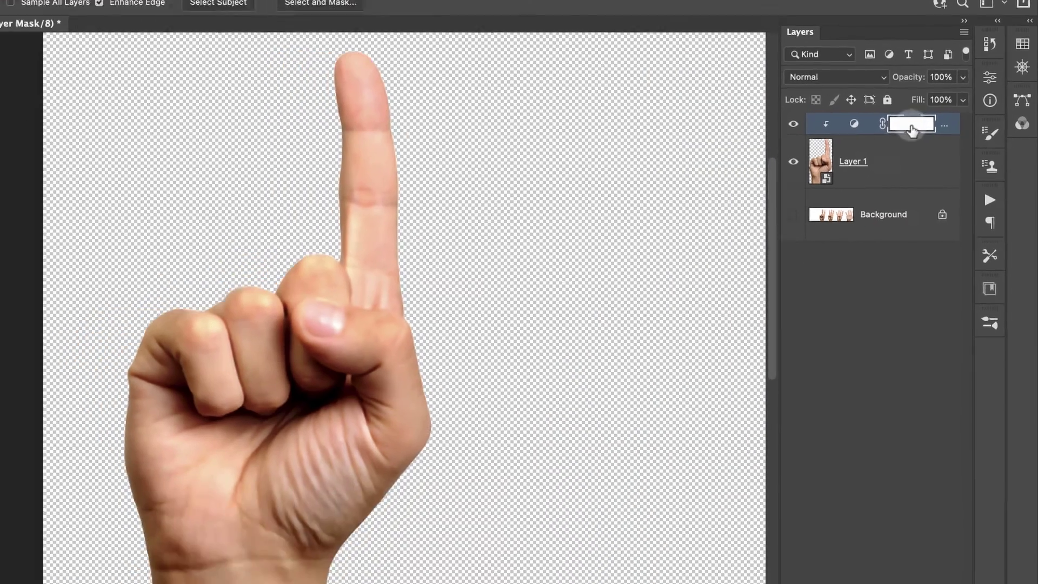
{"action": "left_click", "coordinate": [893, 573]}
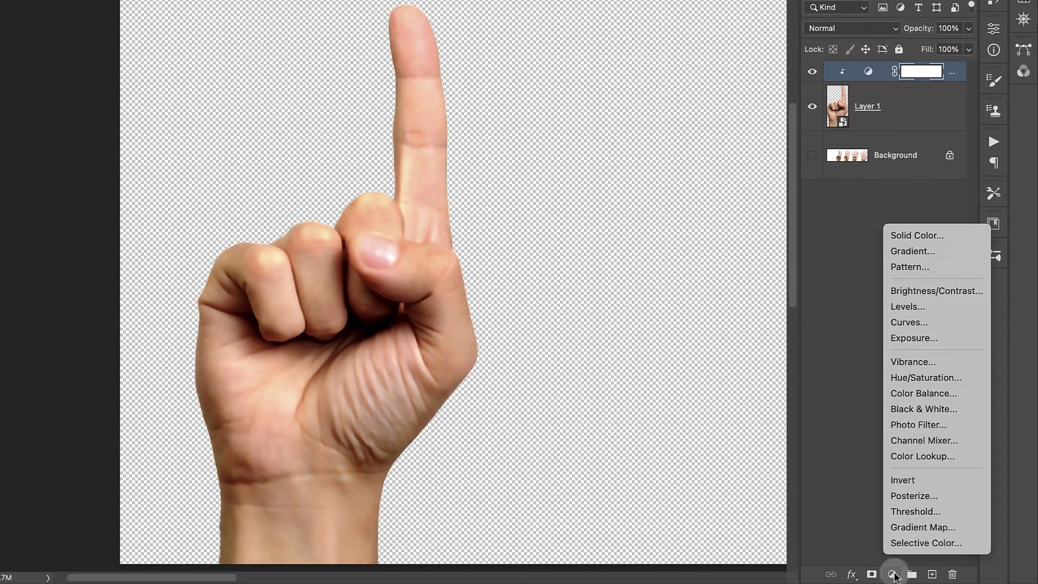
{"action": "left_click", "coordinate": [919, 408]}
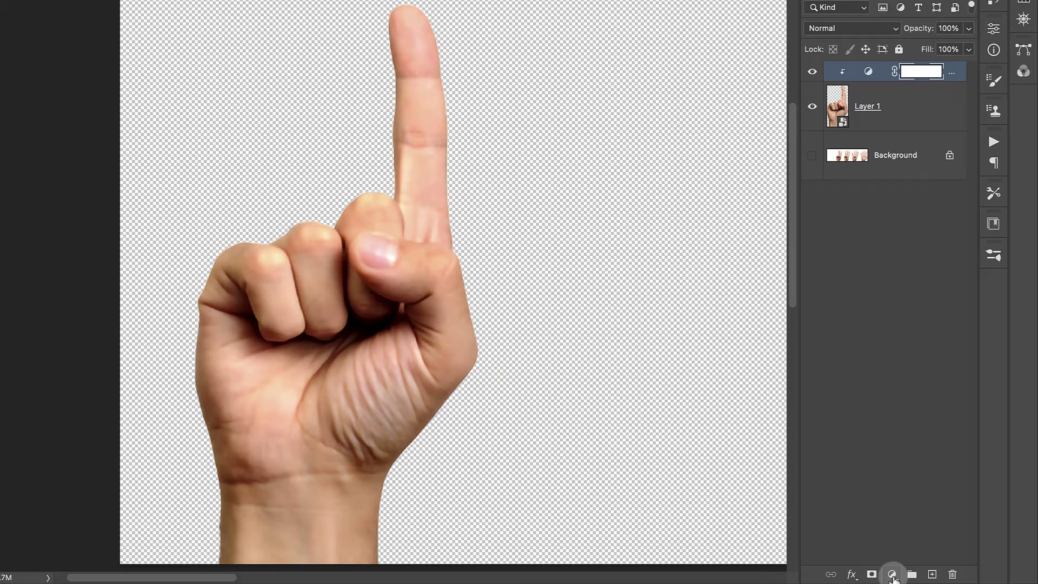
{"action": "left_click", "coordinate": [892, 574]}
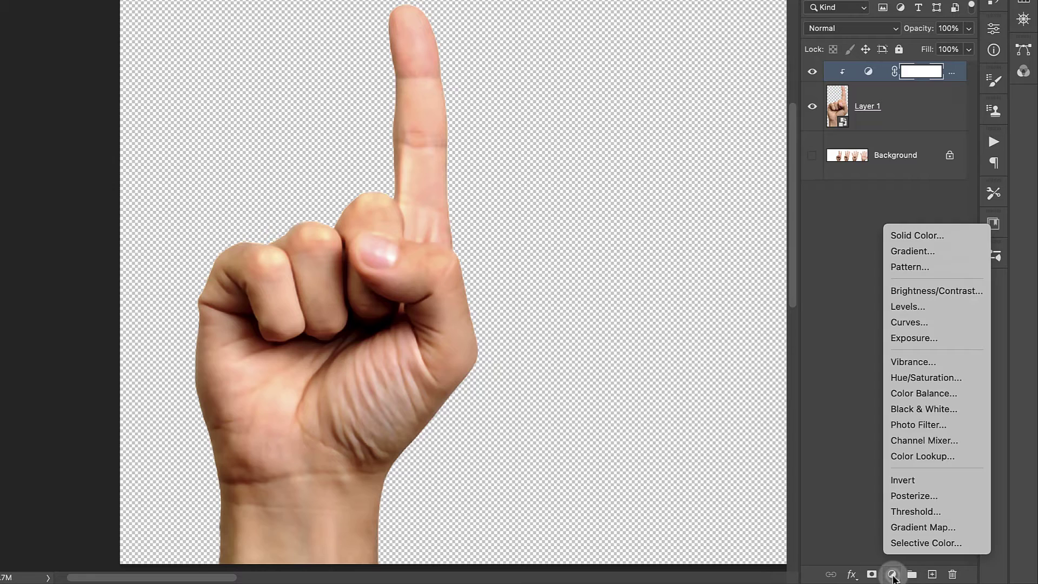
{"action": "left_click", "coordinate": [913, 526]}
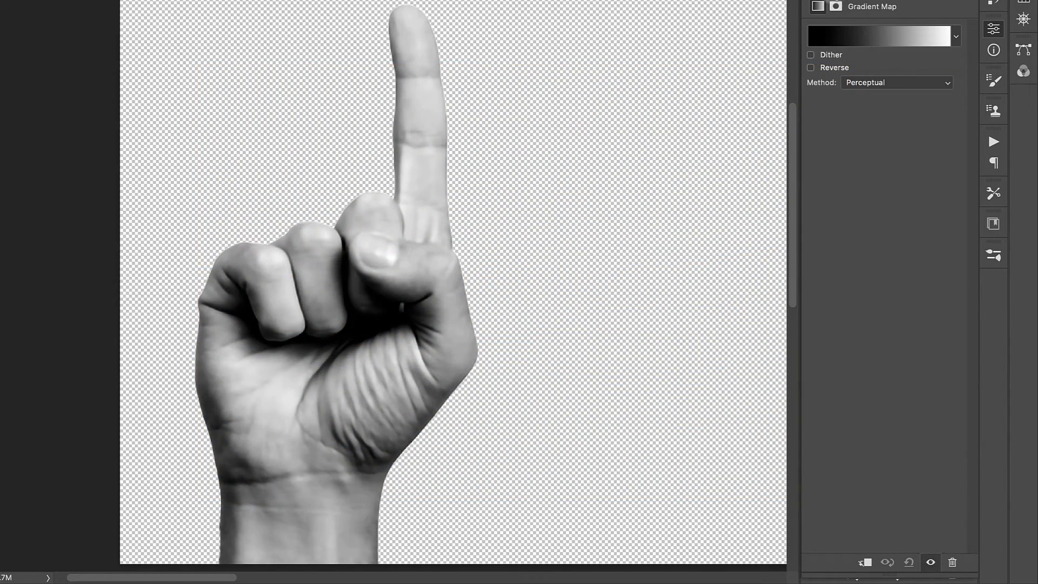
Recolour the gradient map's black stop to a dark brown with a hue of 20 degrees
{"action": "left_click", "coordinate": [854, 38]}
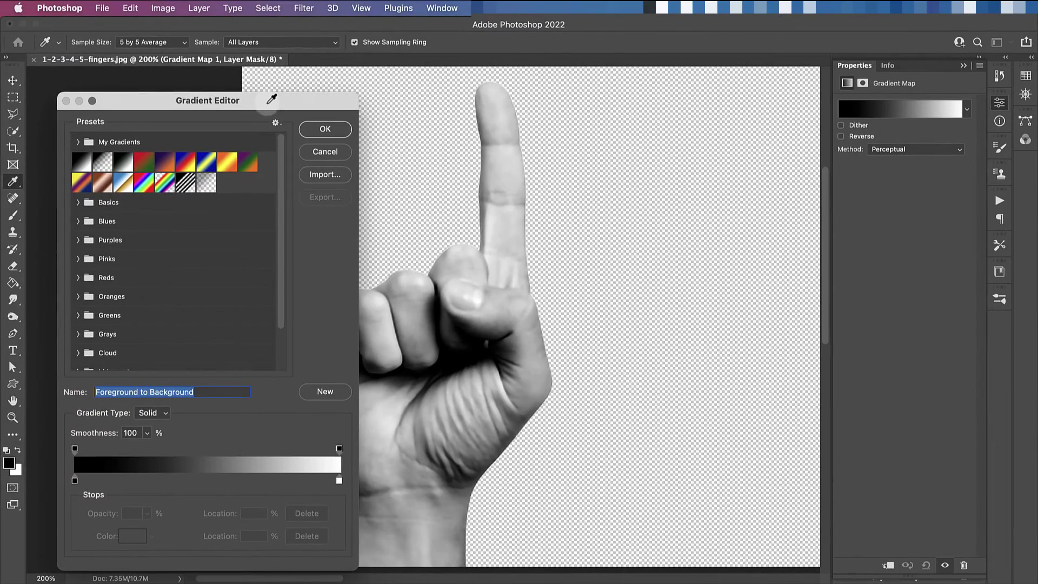
{"action": "left_click_drag", "start_coordinate": [257, 89], "coordinate": [199, 48]}
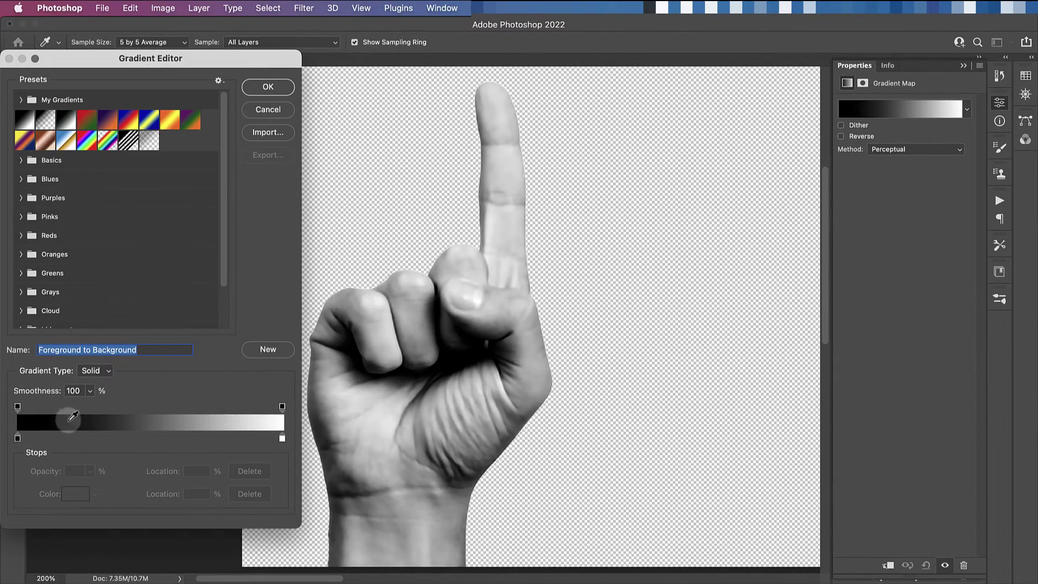
{"action": "left_click", "coordinate": [18, 438]}
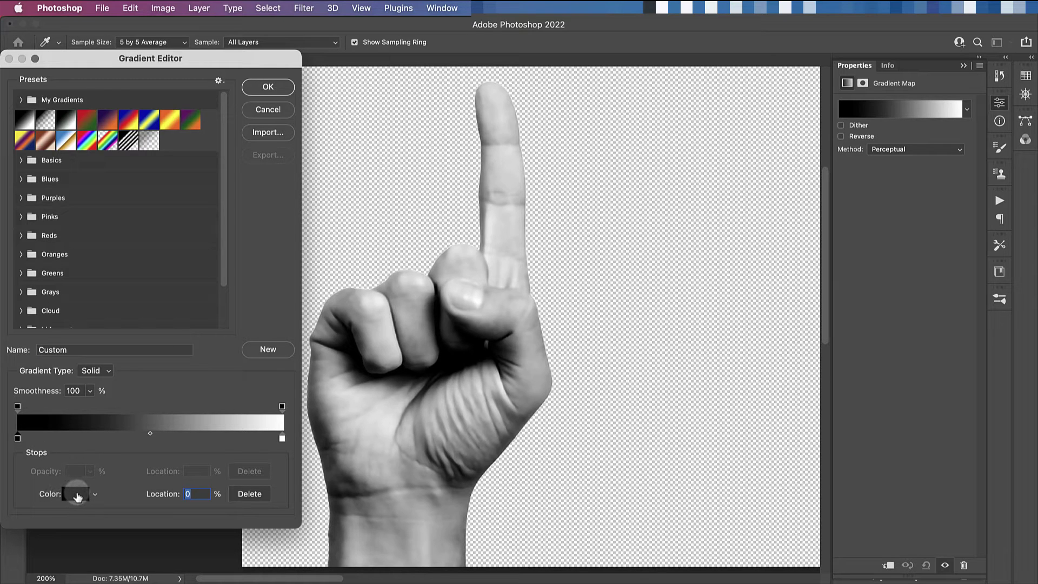
{"action": "left_click", "coordinate": [77, 496]}
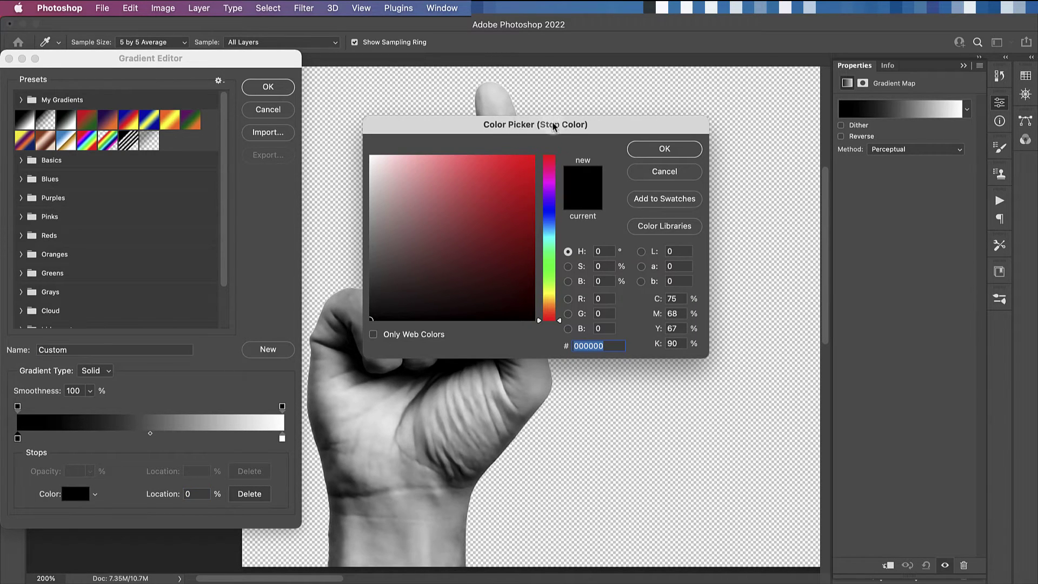
{"action": "left_click", "coordinate": [548, 312]}
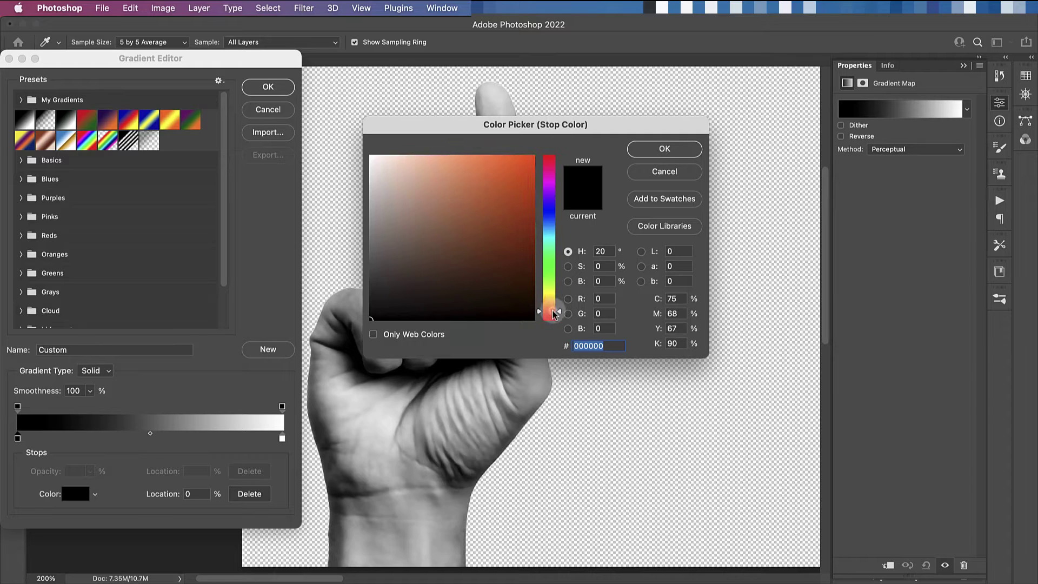
{"action": "left_click_drag", "start_coordinate": [409, 276], "coordinate": [440, 286]}
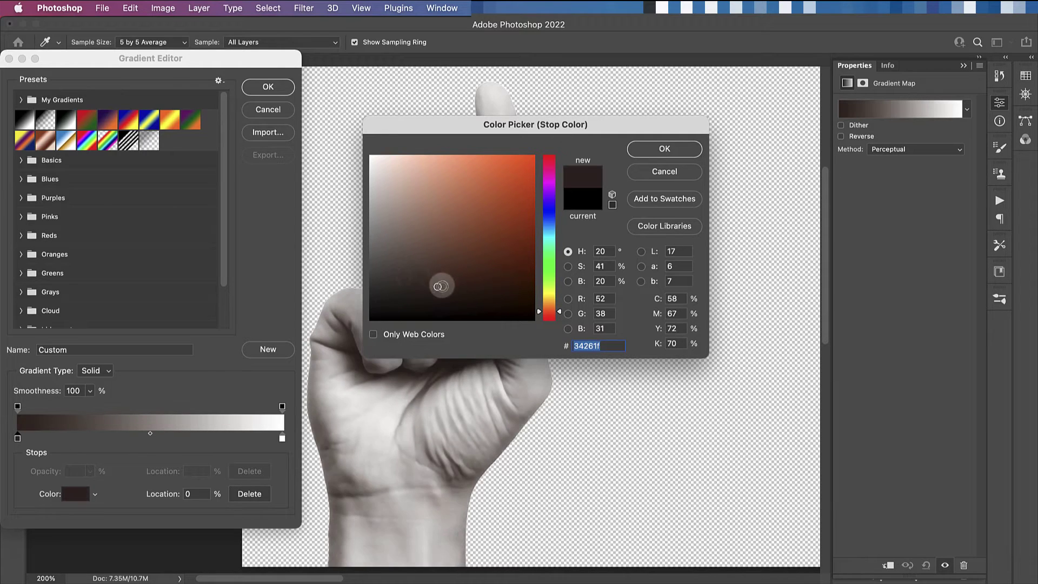
{"action": "left_click", "coordinate": [670, 148]}
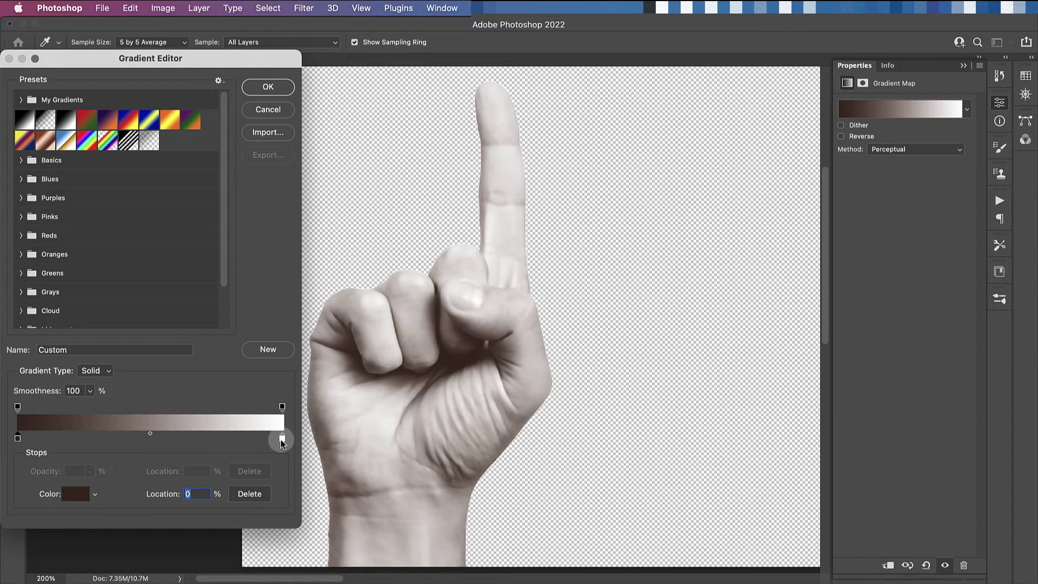
Recolour the gradient map's white stop to pale cream f0dda9 and apply the edited gradient
{"action": "left_click", "coordinate": [282, 439]}
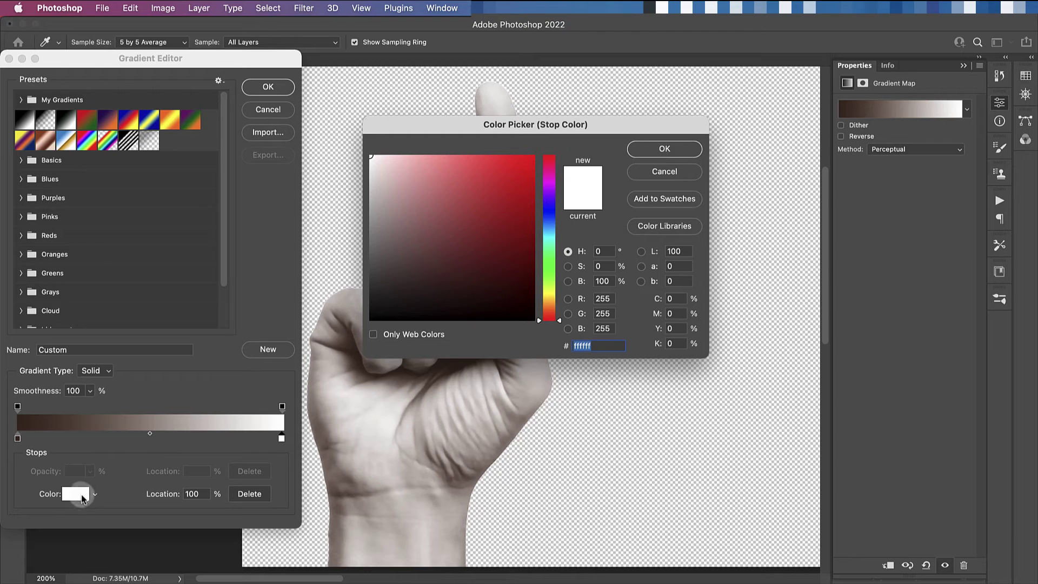
{"action": "left_click", "coordinate": [549, 299]}
{"action": "left_click", "coordinate": [414, 205]}
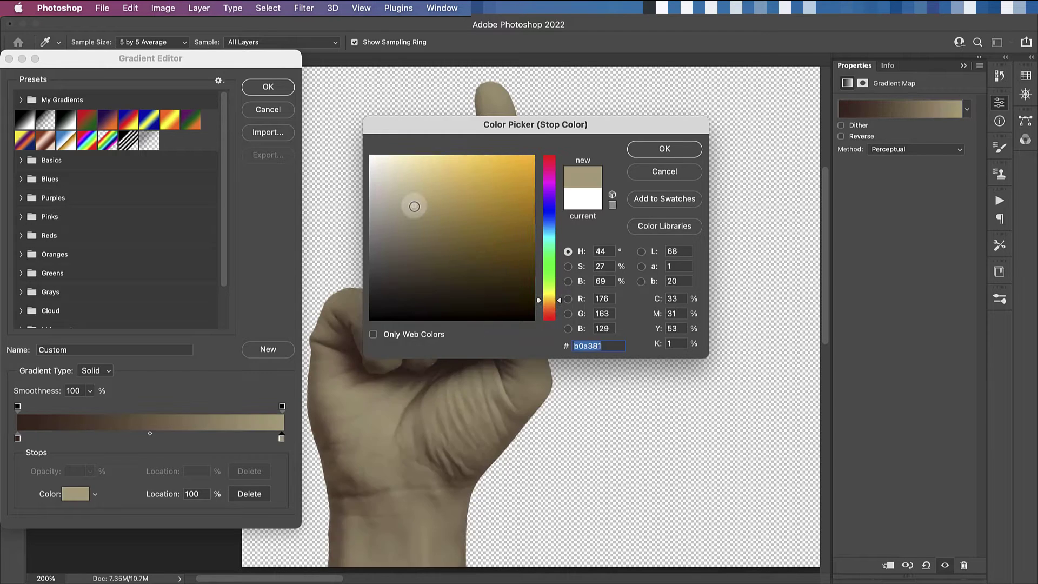
{"action": "left_click_drag", "start_coordinate": [414, 206], "coordinate": [417, 164]}
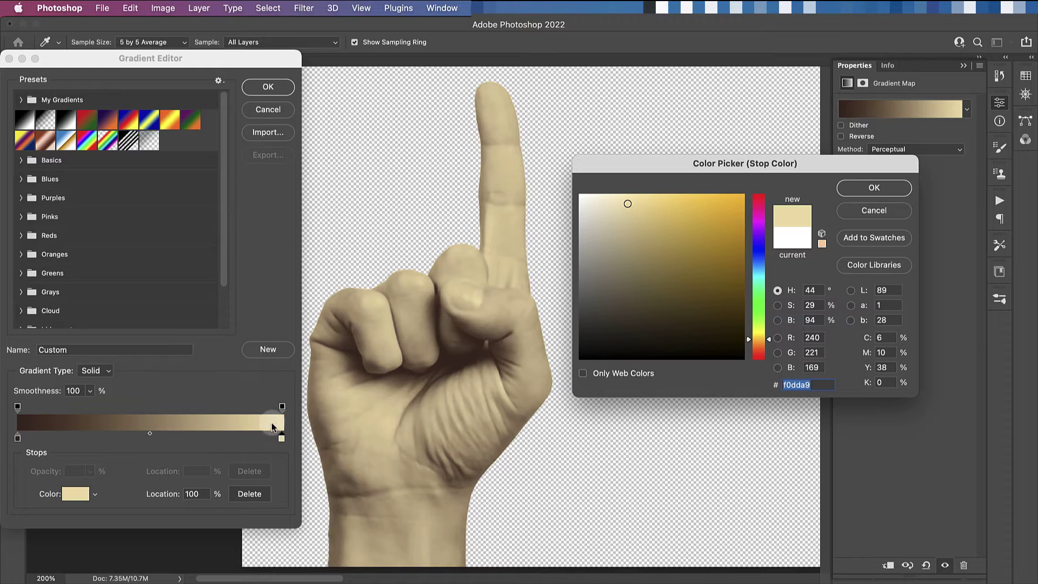
{"action": "left_click", "coordinate": [874, 188]}
{"action": "left_click", "coordinate": [270, 88]}
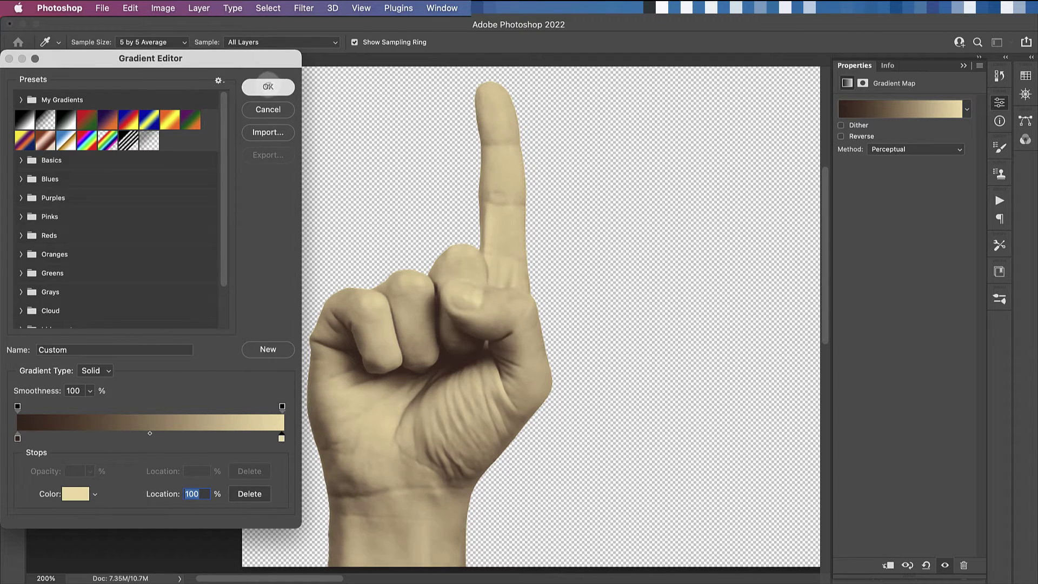
Apply an Add Noise smart filter to the hand layer with an amount of 7.16% and Gaussian distribution
{"action": "left_click", "coordinate": [960, 64]}
{"action": "left_click", "coordinate": [910, 141]}
{"action": "left_click", "coordinate": [919, 158]}
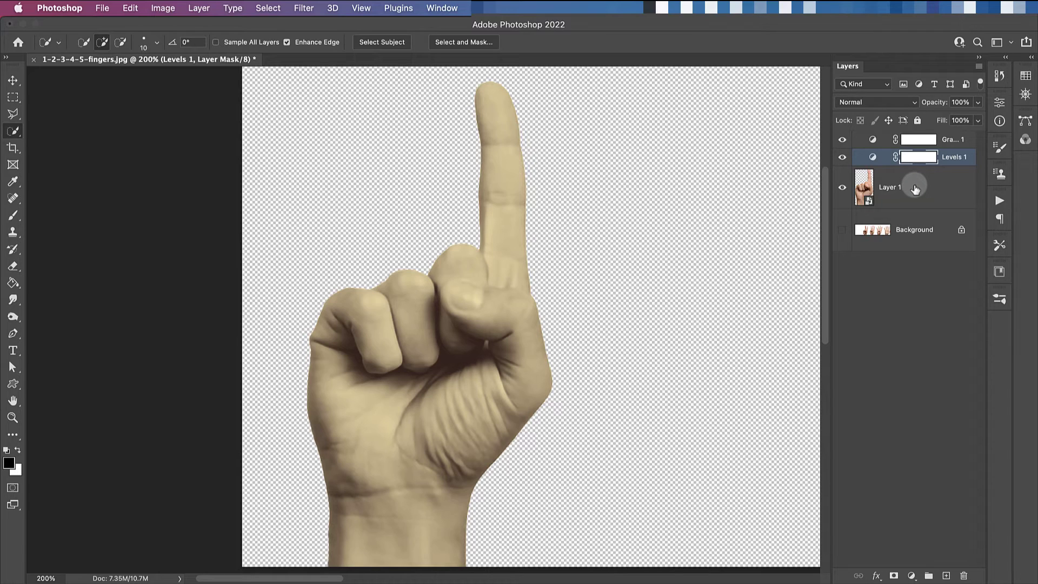
{"action": "left_click", "coordinate": [913, 190]}
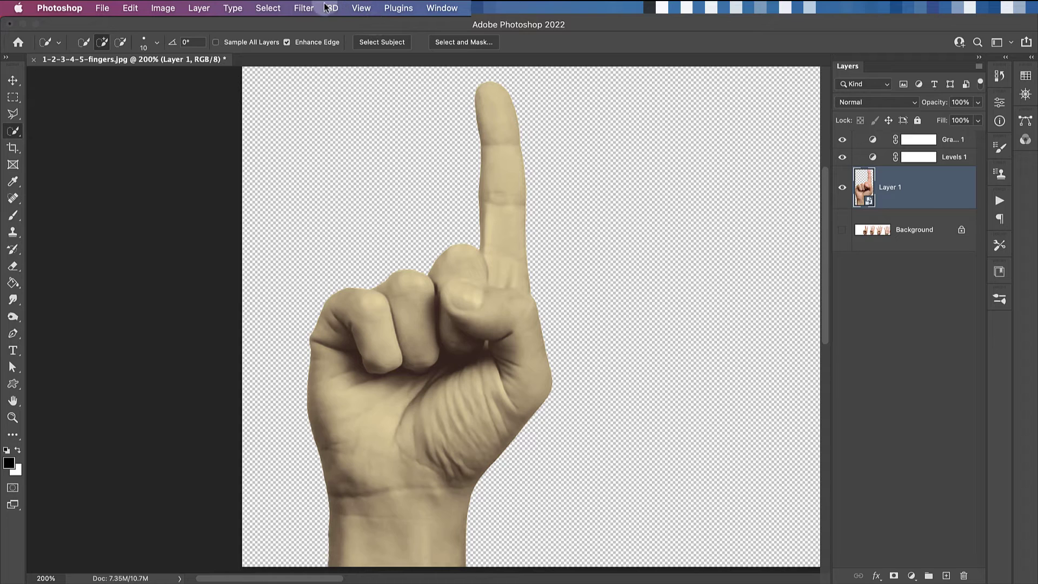
{"action": "left_click", "coordinate": [304, 8]}
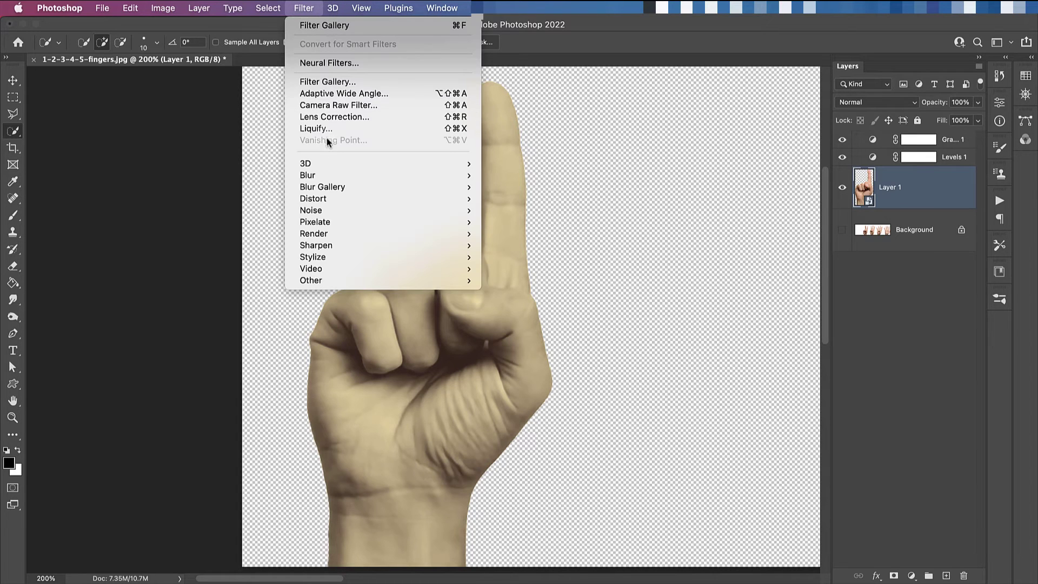
{"action": "mouse_move", "coordinate": [328, 210]}
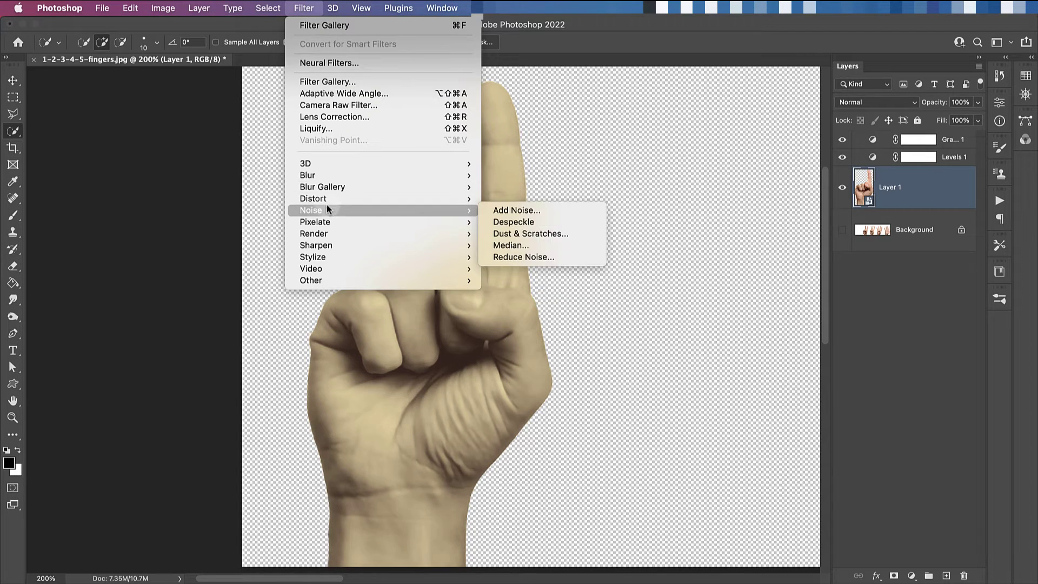
{"action": "left_click", "coordinate": [526, 213]}
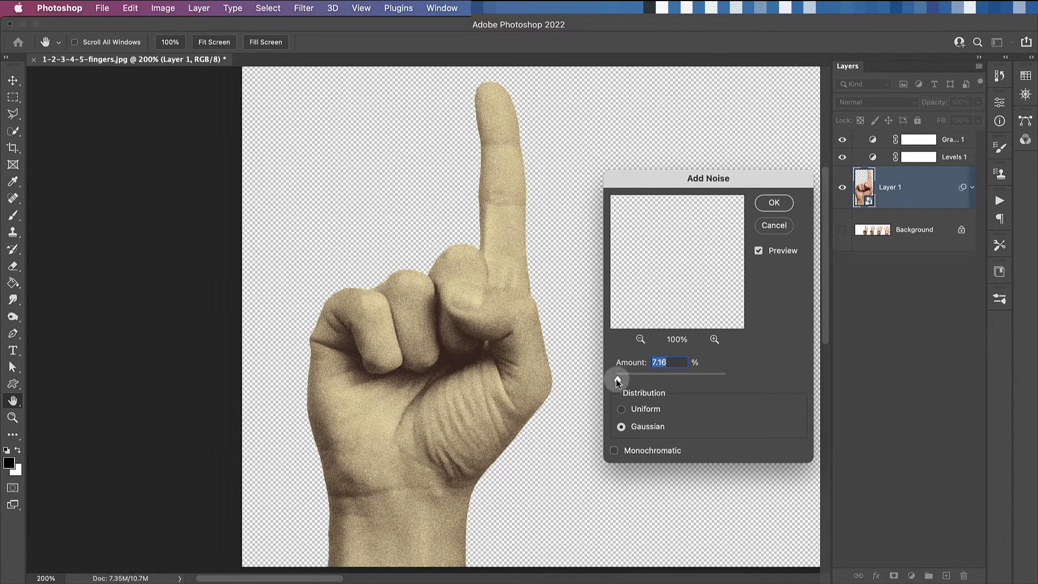
{"action": "left_click", "coordinate": [776, 202]}
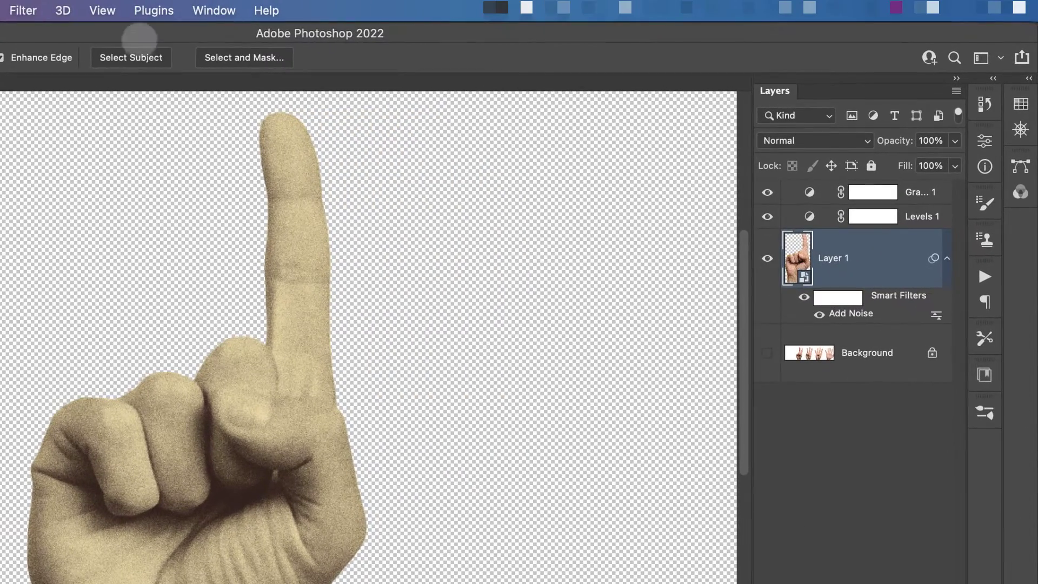
Apply a Color Halftone smart filter to the hand layer with a maximum radius of 4 pixels and all four channel angles at 45 degrees
{"action": "left_click", "coordinate": [23, 10]}
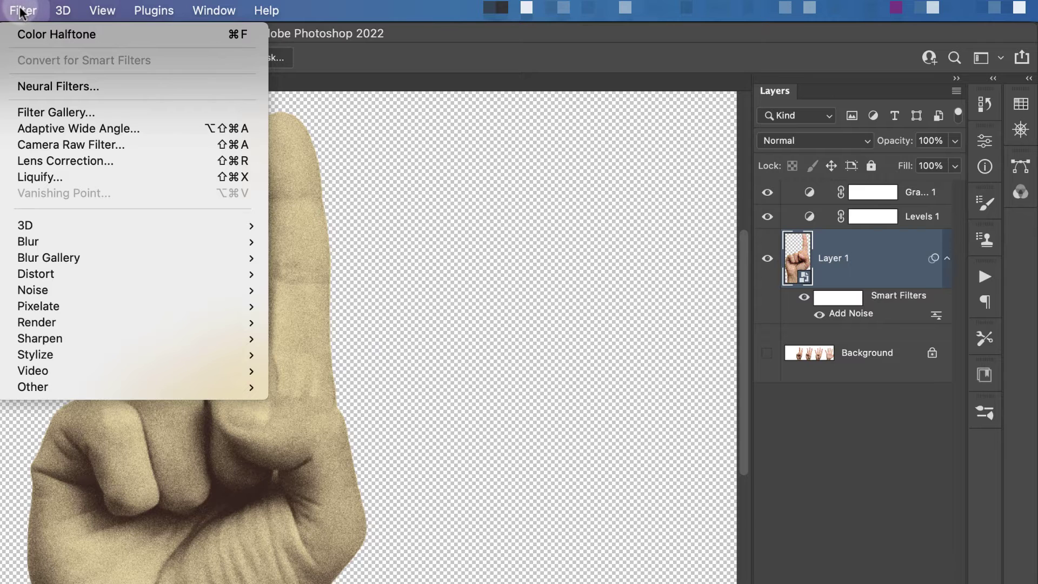
{"action": "mouse_move", "coordinate": [55, 308]}
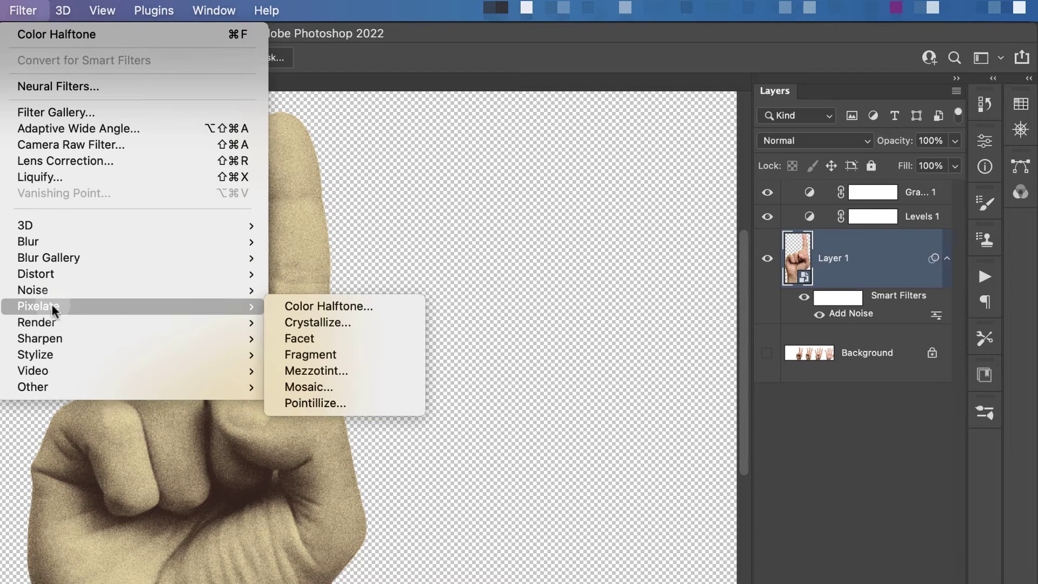
{"action": "left_click", "coordinate": [312, 306]}
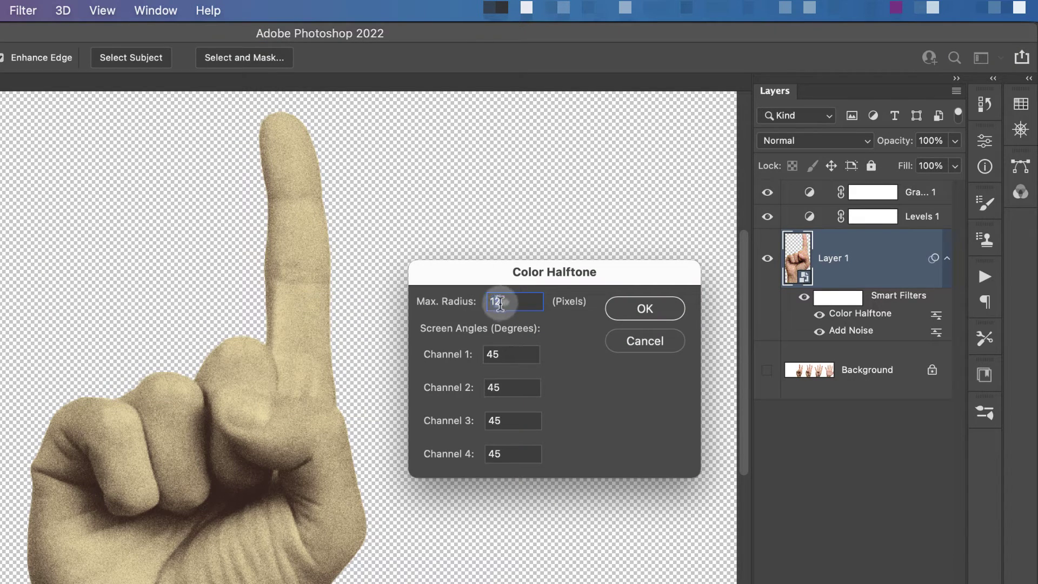
{"action": "double_click", "coordinate": [500, 301]}
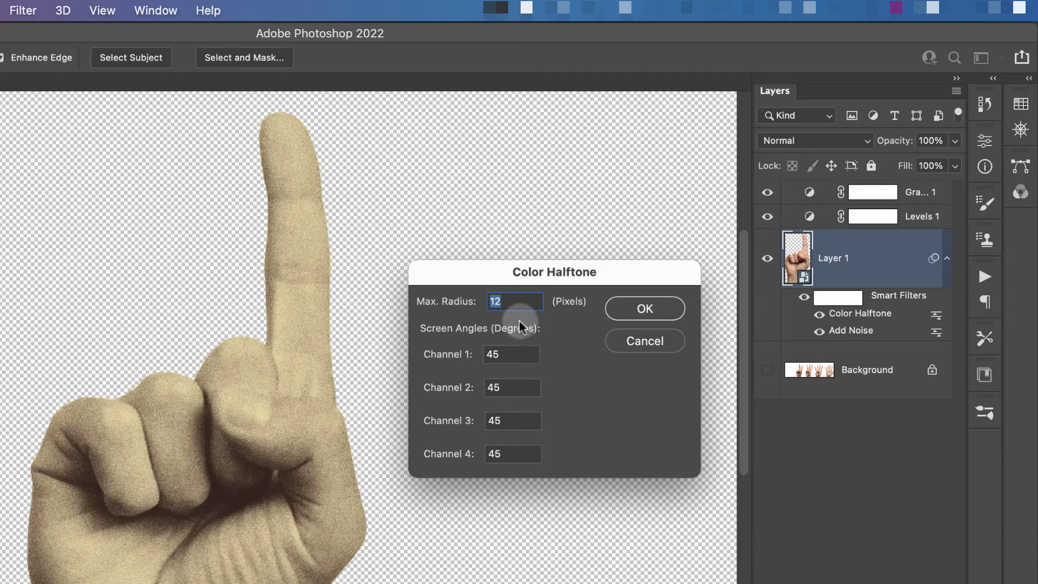
{"action": "type", "text": "4"}
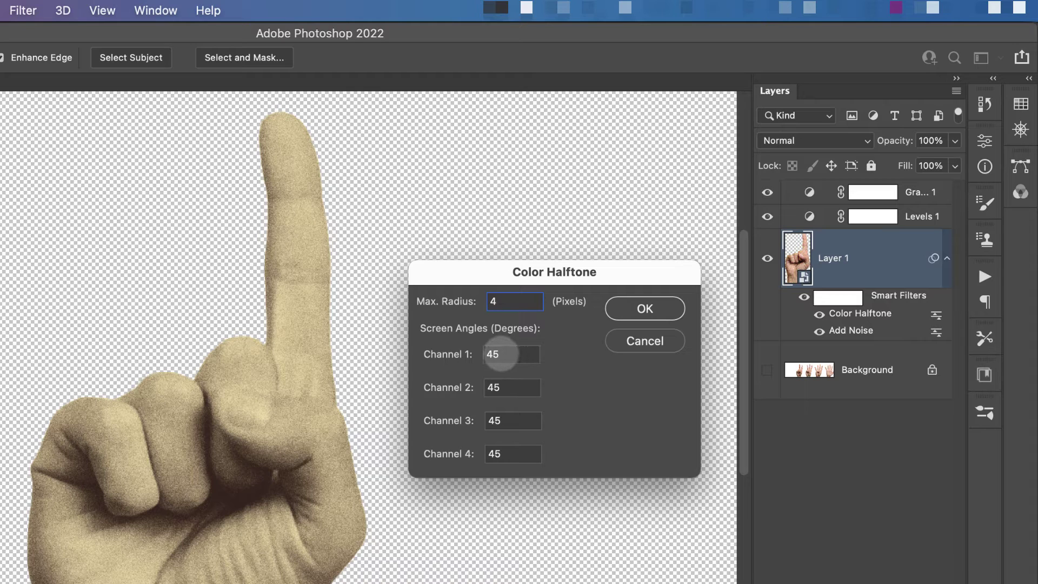
{"action": "left_click", "coordinate": [499, 354]}
{"action": "left_click", "coordinate": [492, 387]}
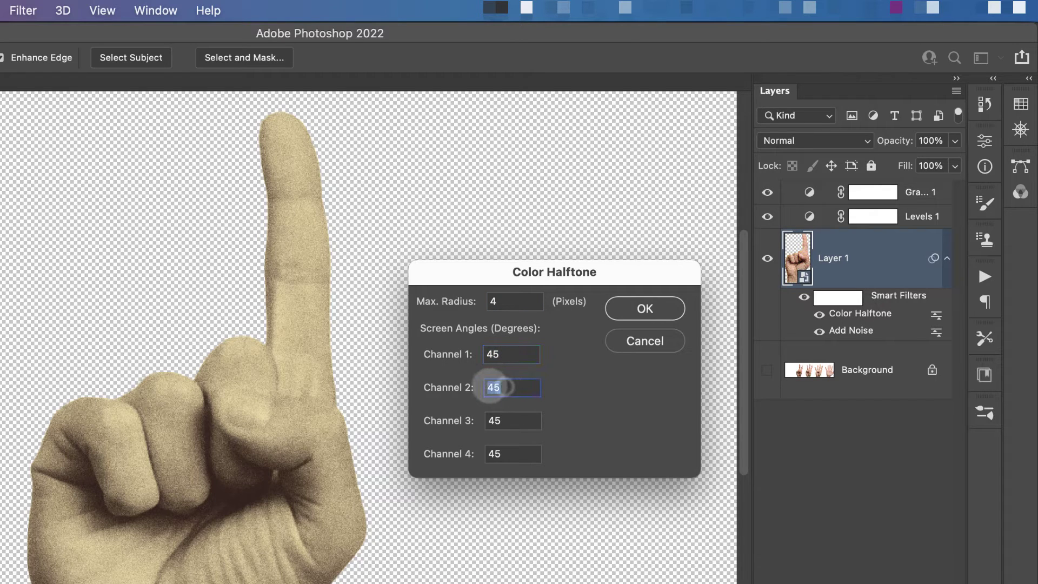
{"action": "left_click", "coordinate": [494, 420]}
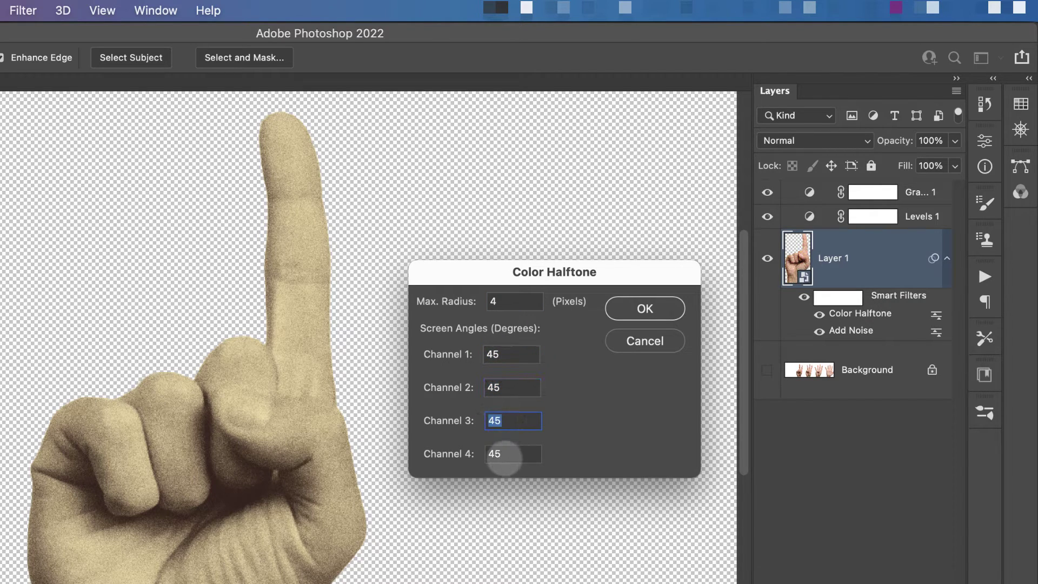
{"action": "left_click", "coordinate": [495, 453]}
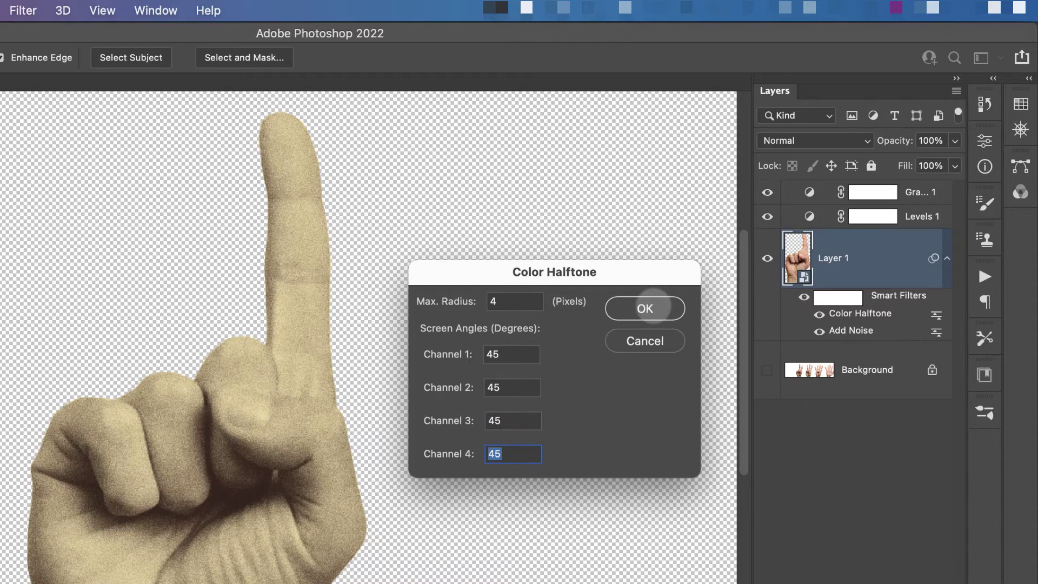
{"action": "left_click", "coordinate": [649, 308]}
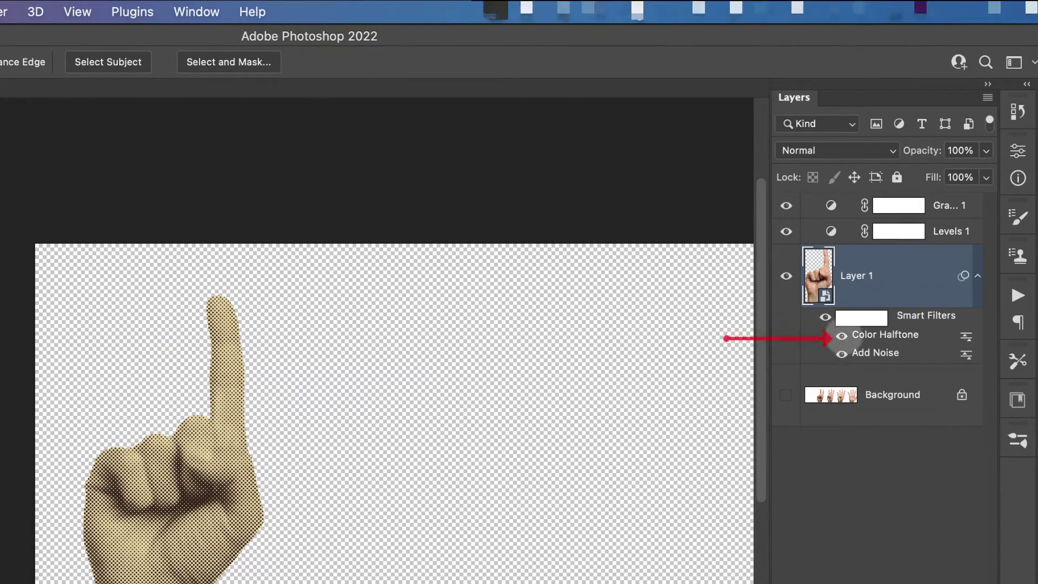
Toggle the Color Halftone smart filter to compare the hand with and without it, leaving the filter hidden
{"action": "left_click", "coordinate": [842, 335]}
{"action": "left_click", "coordinate": [841, 336]}
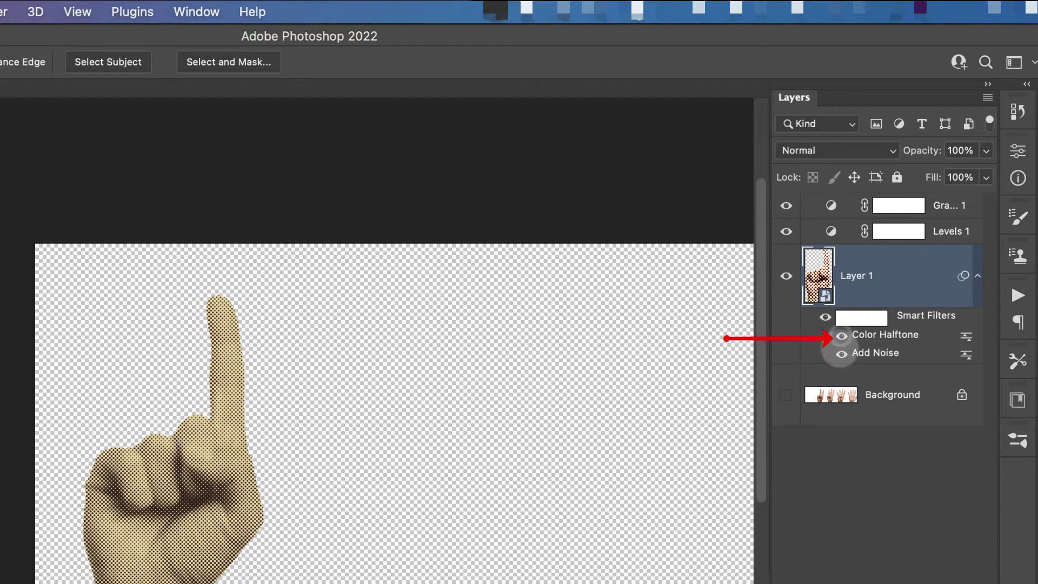
{"action": "left_click", "coordinate": [842, 336]}
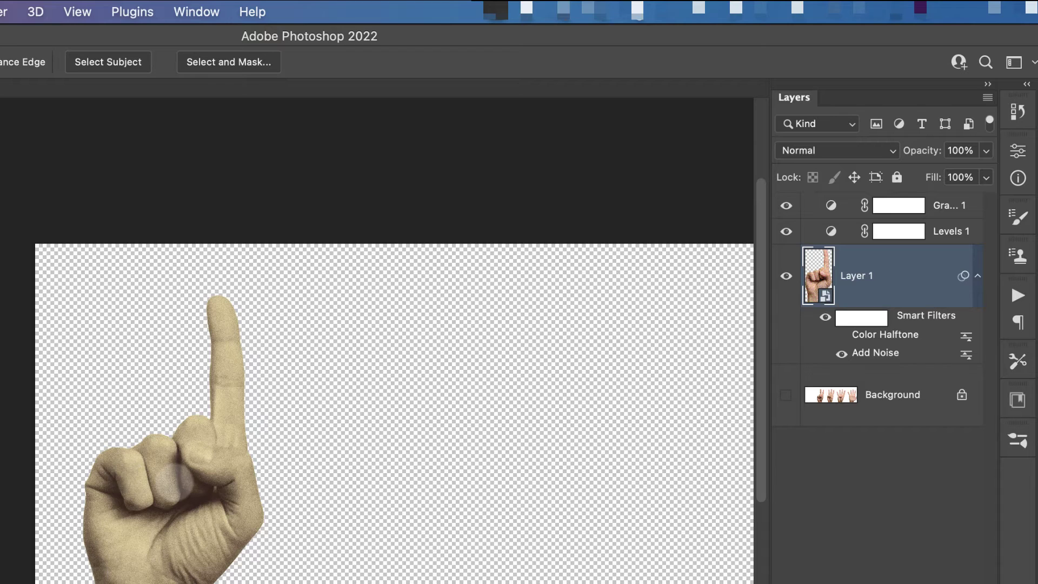
{"action": "scroll", "coordinate": [177, 478], "scroll_direction": "up", "scroll_amount": 2}
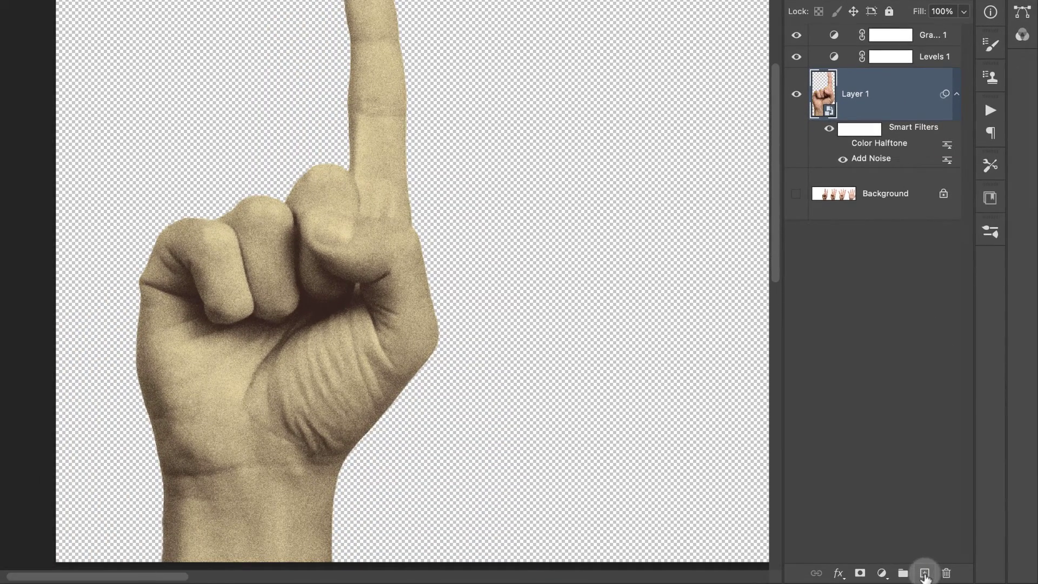
Add an empty layer directly below the hand layer and load the hand's outline as a selection
{"action": "left_click", "coordinate": [924, 573]}
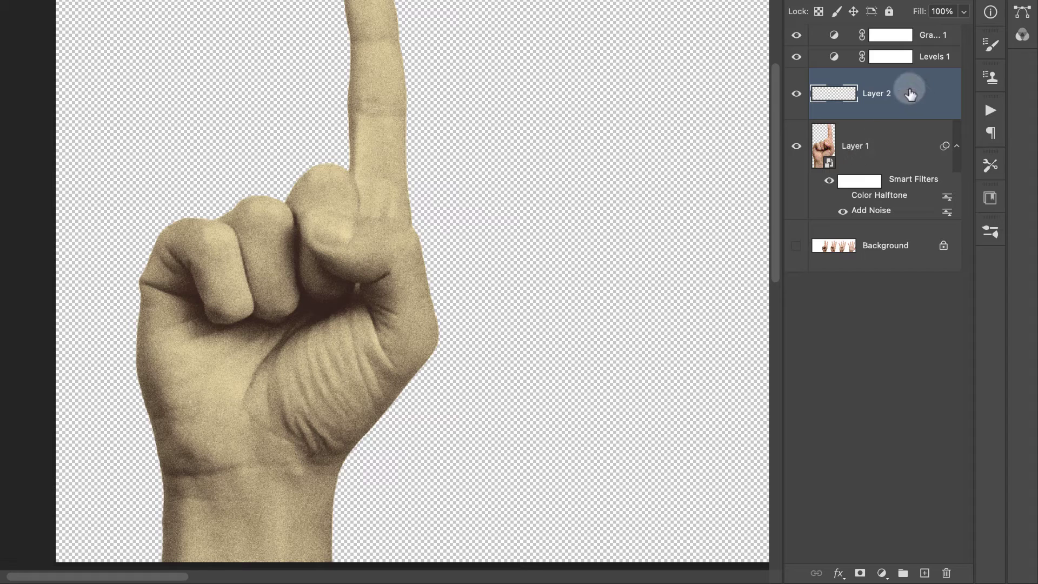
{"action": "left_click_drag", "start_coordinate": [911, 93], "coordinate": [889, 219]}
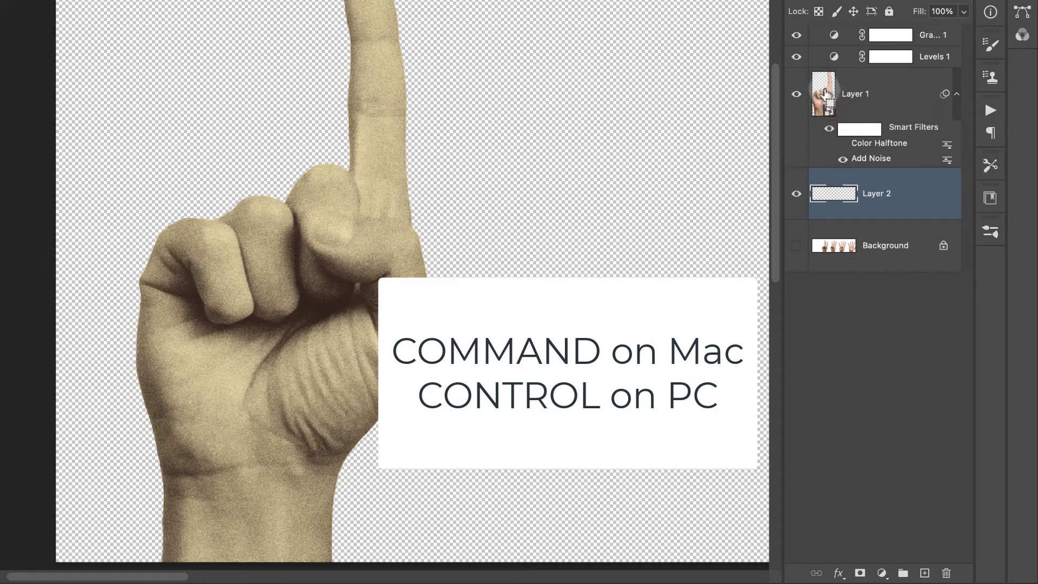
{"action": "left_click", "coordinate": [825, 94], "text": "ctrl"}
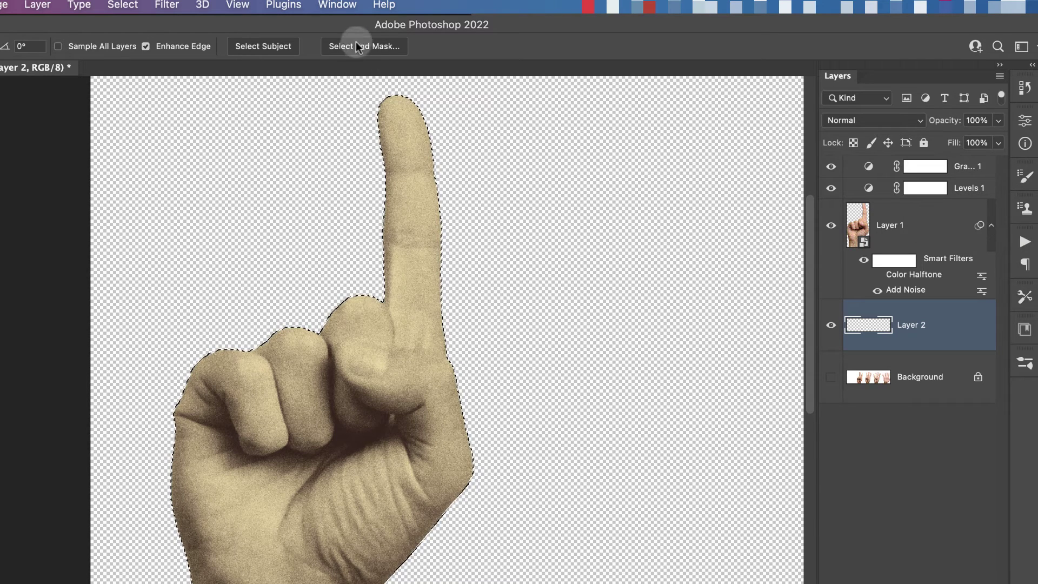
Create a new action set named Torn Paper Edge
{"action": "left_click", "coordinate": [342, 5]}
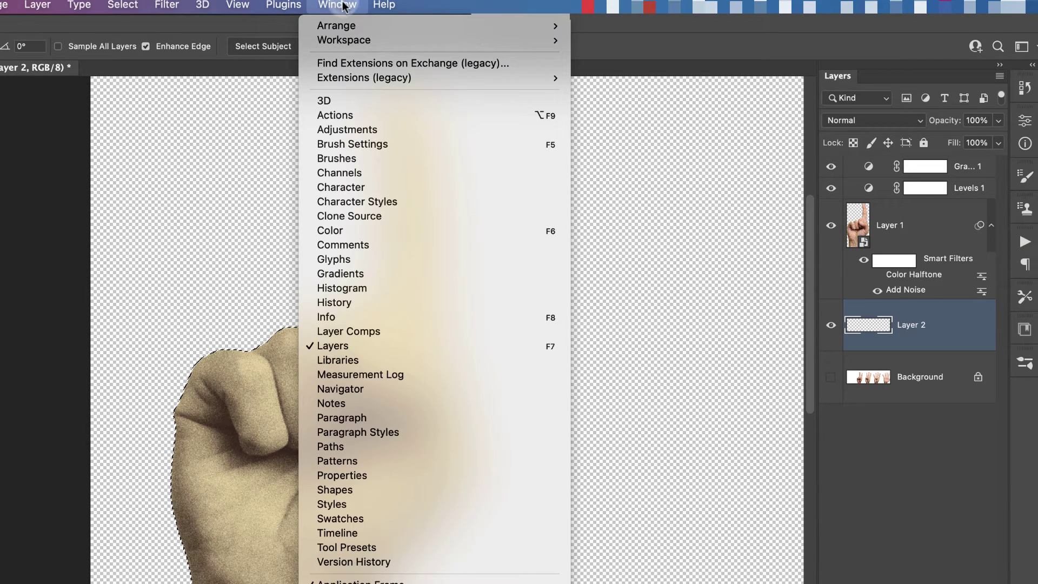
{"action": "left_click", "coordinate": [337, 115]}
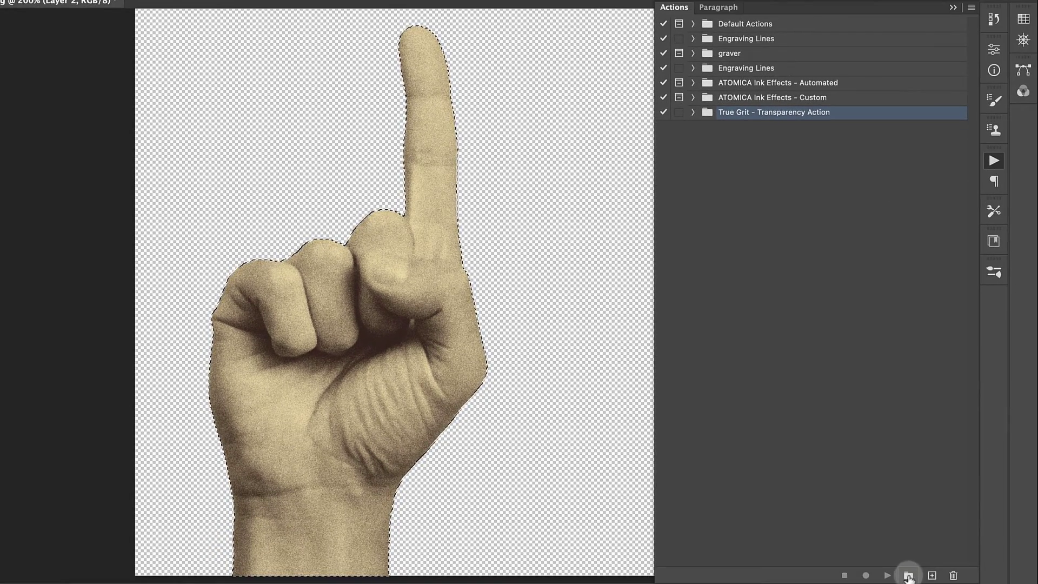
{"action": "left_click", "coordinate": [908, 575]}
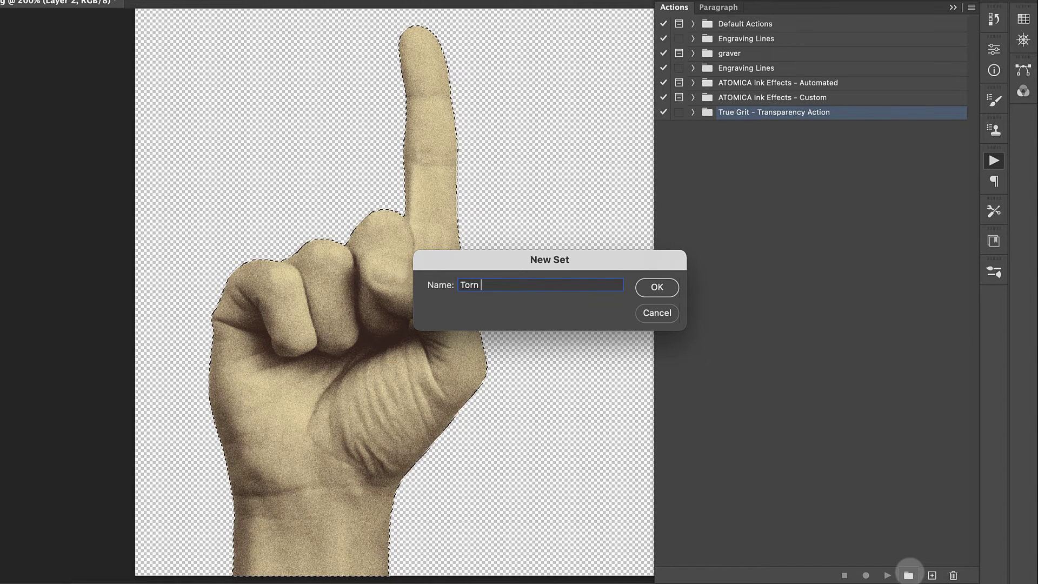
{"action": "type", "text": "Torn Paper Edge"}
{"action": "left_click", "coordinate": [657, 287]}
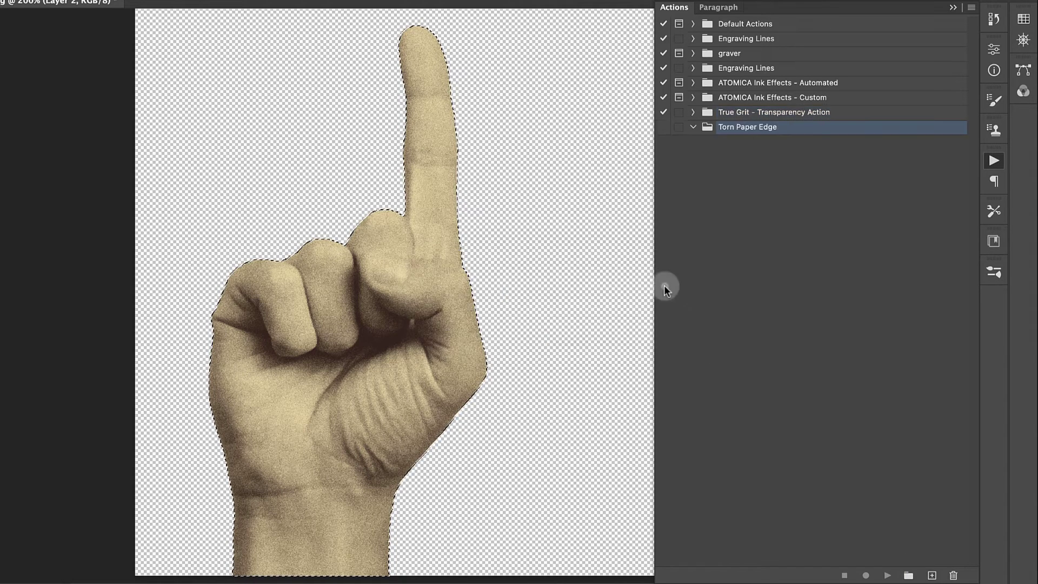
{"action": "left_click", "coordinate": [694, 129]}
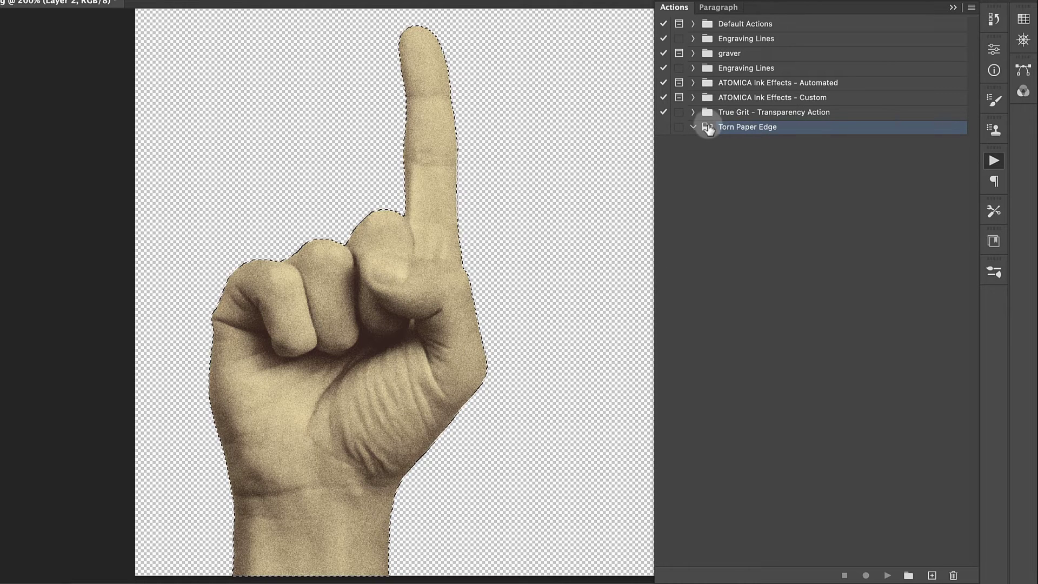
Start recording a new action named Torn Paper Edge in the Torn Paper Edge set and collapse the actions list
{"action": "left_click", "coordinate": [931, 576]}
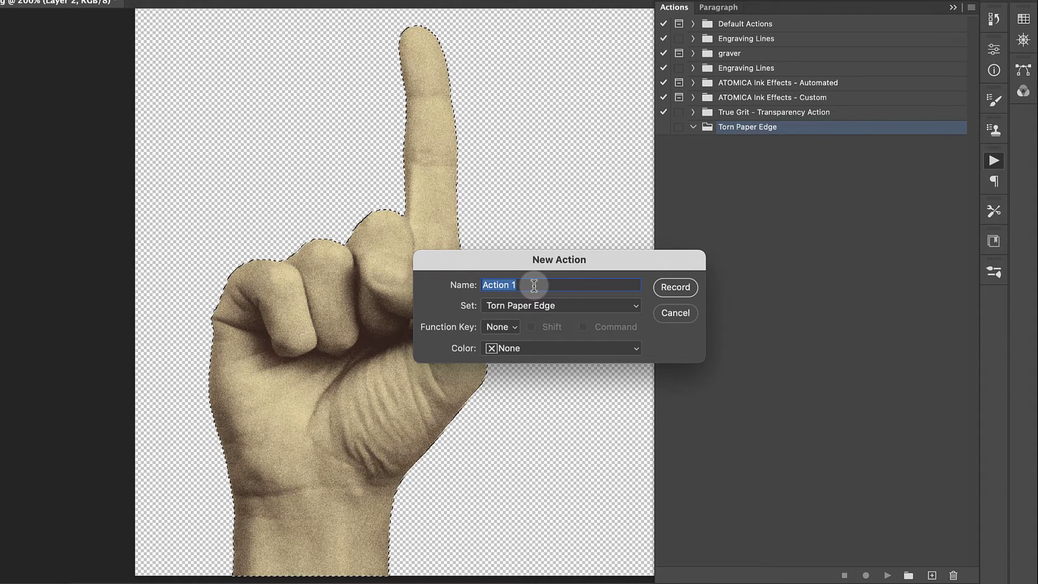
{"action": "type", "text": "Torn Paper Edt"}
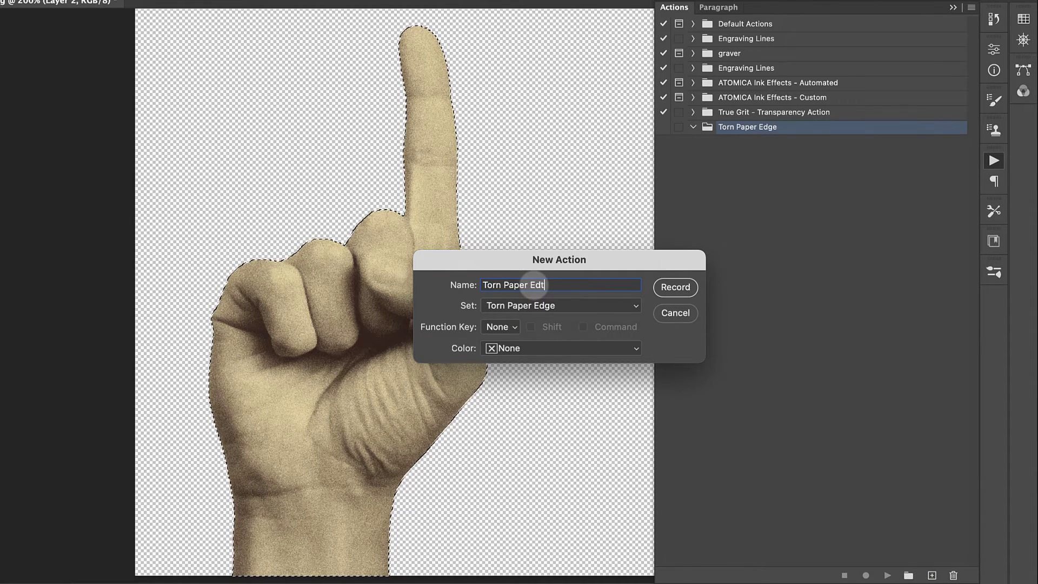
{"action": "key", "text": "BackSpace"}
{"action": "type", "text": "ge"}
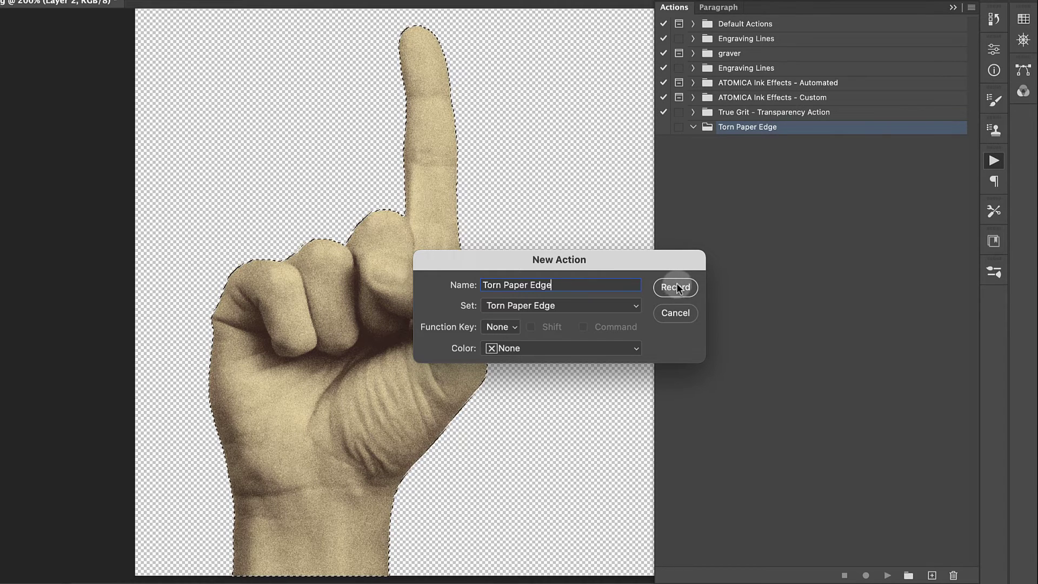
{"action": "left_click", "coordinate": [676, 287]}
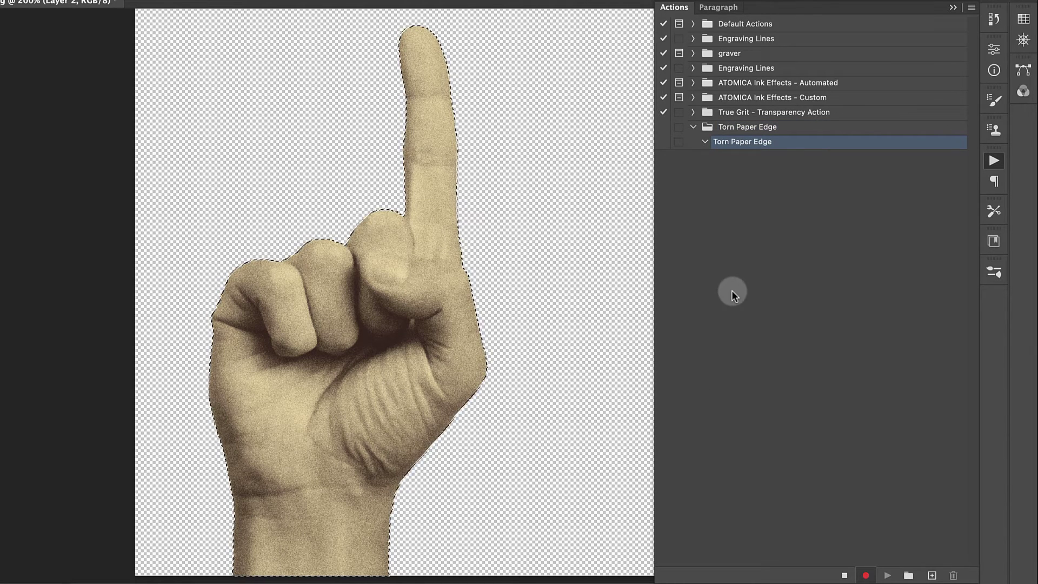
{"action": "left_click", "coordinate": [952, 7]}
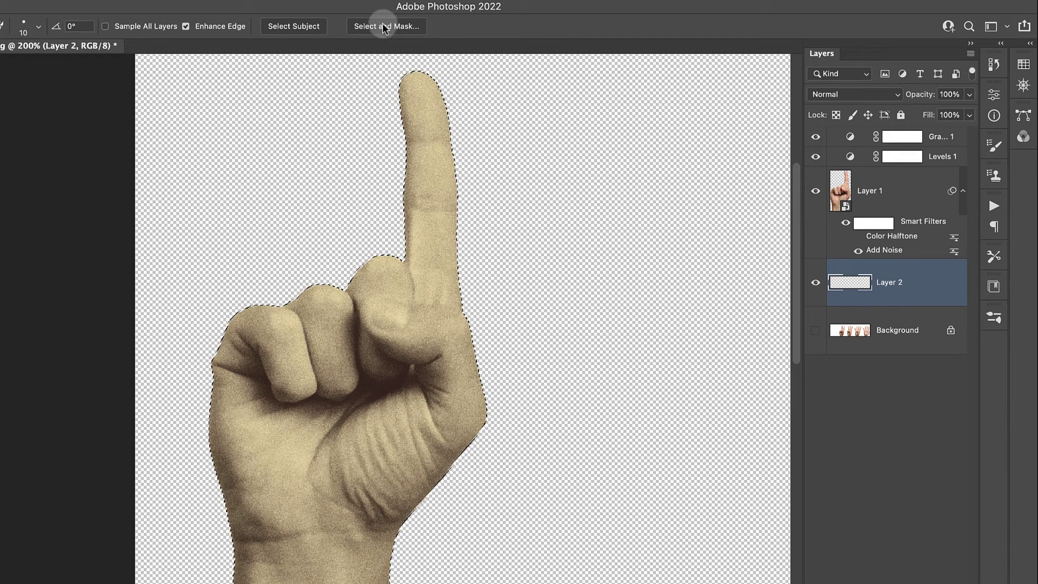
Open the hand selection in Select and Mask and set its Smooth value to 50
{"action": "left_click", "coordinate": [385, 27]}
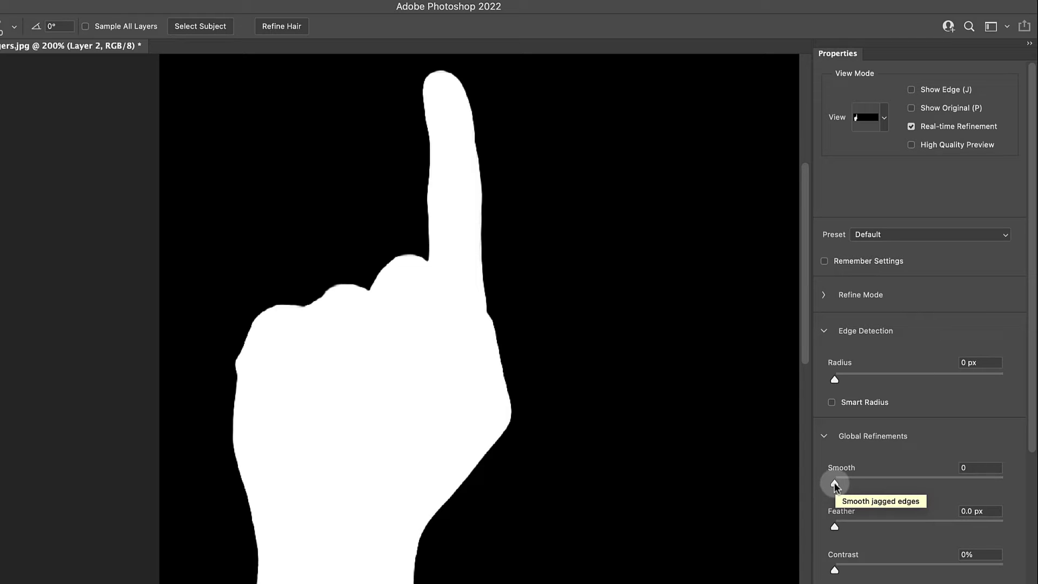
{"action": "left_click_drag", "start_coordinate": [834, 482], "coordinate": [1003, 482]}
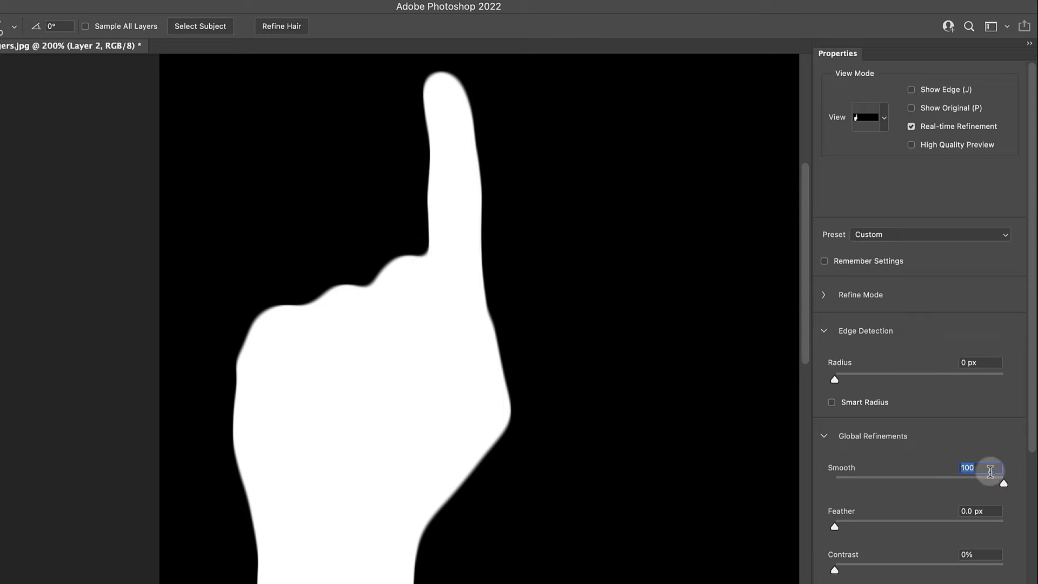
{"action": "left_click_drag", "start_coordinate": [1004, 485], "coordinate": [919, 484]}
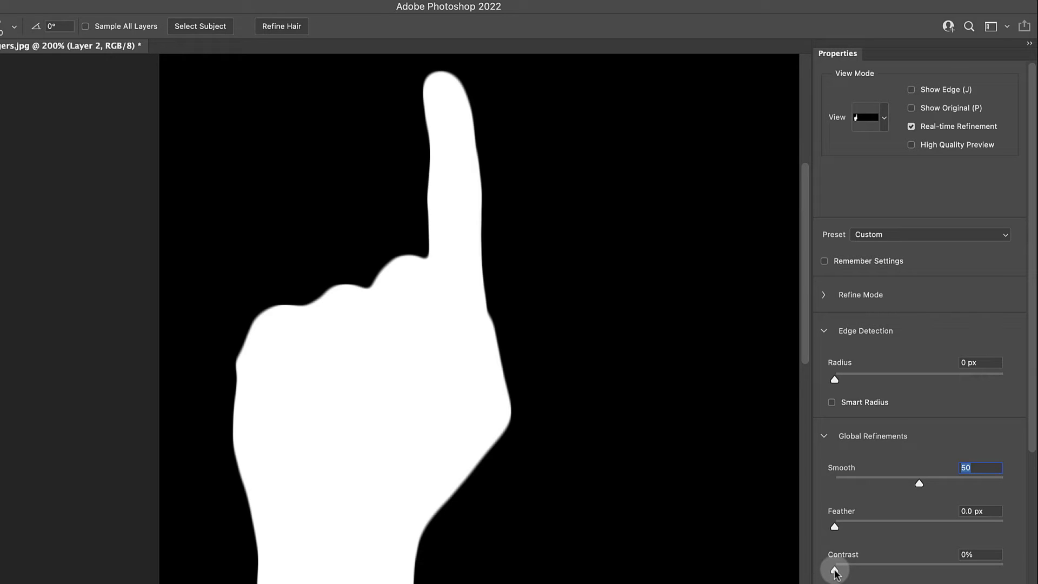
Set the hand selection's Contrast to 74% and apply the edge refinement
{"action": "left_click_drag", "start_coordinate": [835, 572], "coordinate": [1012, 565]}
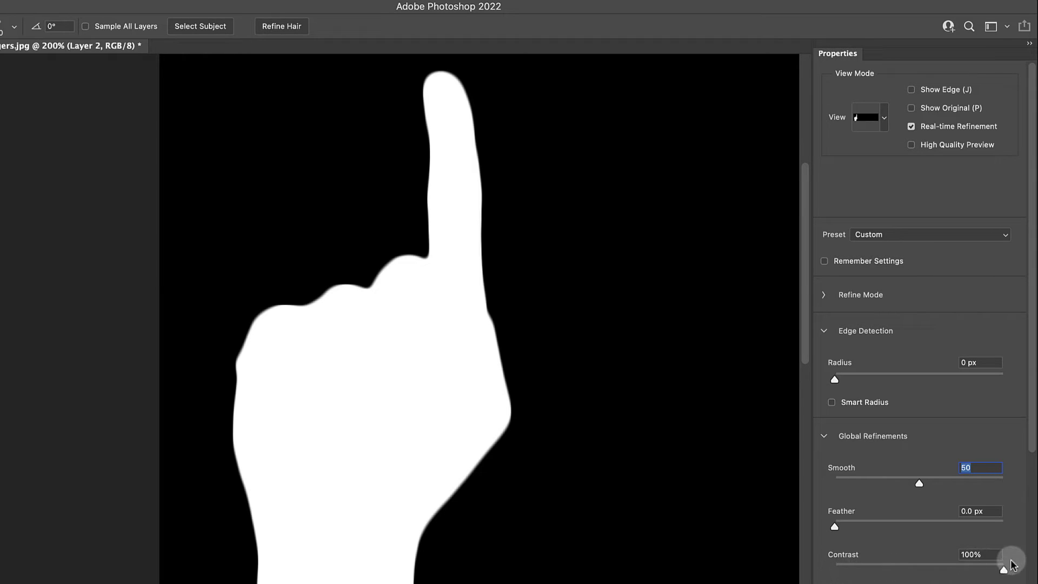
{"action": "key", "text": "super+equal"}
{"action": "key", "text": "super+equal"}
{"action": "left_click_drag", "start_coordinate": [363, 163], "coordinate": [333, 168]}
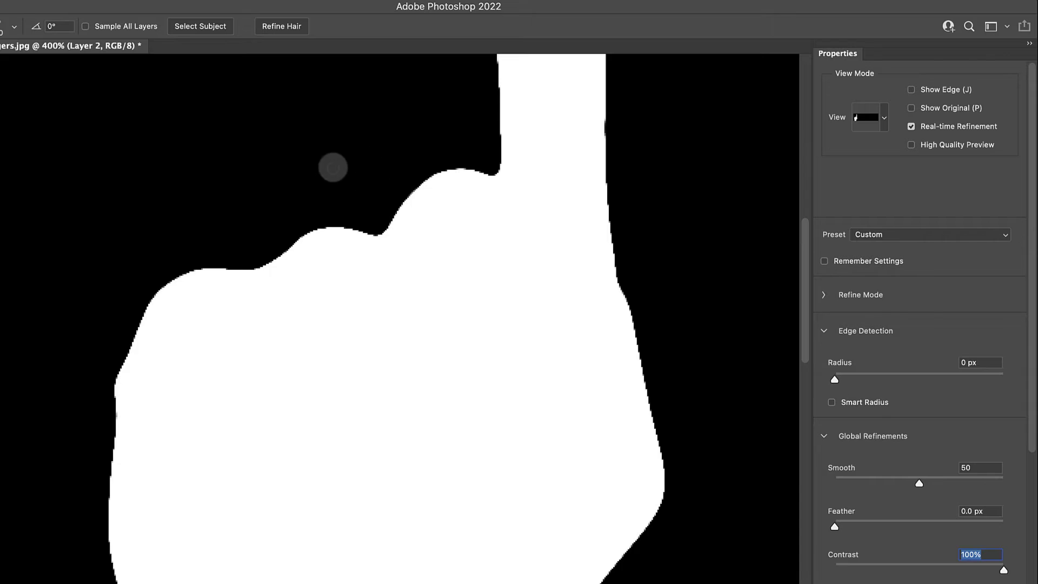
{"action": "left_click_drag", "start_coordinate": [926, 567], "coordinate": [950, 576]}
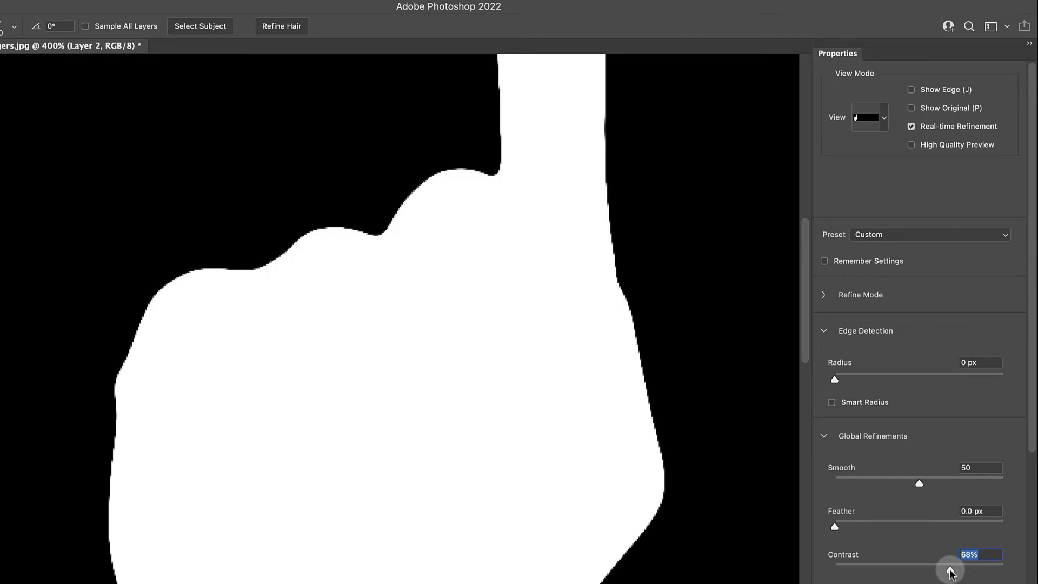
{"action": "mouse_move", "coordinate": [950, 574]}
{"action": "left_mouse_down"}
{"action": "mouse_move", "coordinate": [940, 572]}
{"action": "mouse_move", "coordinate": [957, 577]}
{"action": "left_mouse_up"}
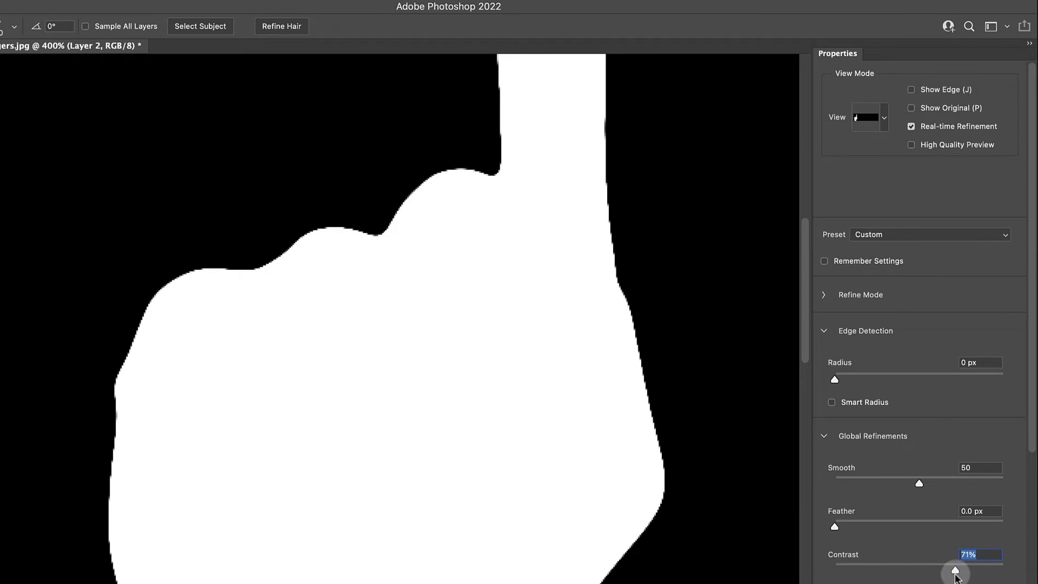
{"action": "left_click_drag", "start_coordinate": [956, 577], "coordinate": [959, 576]}
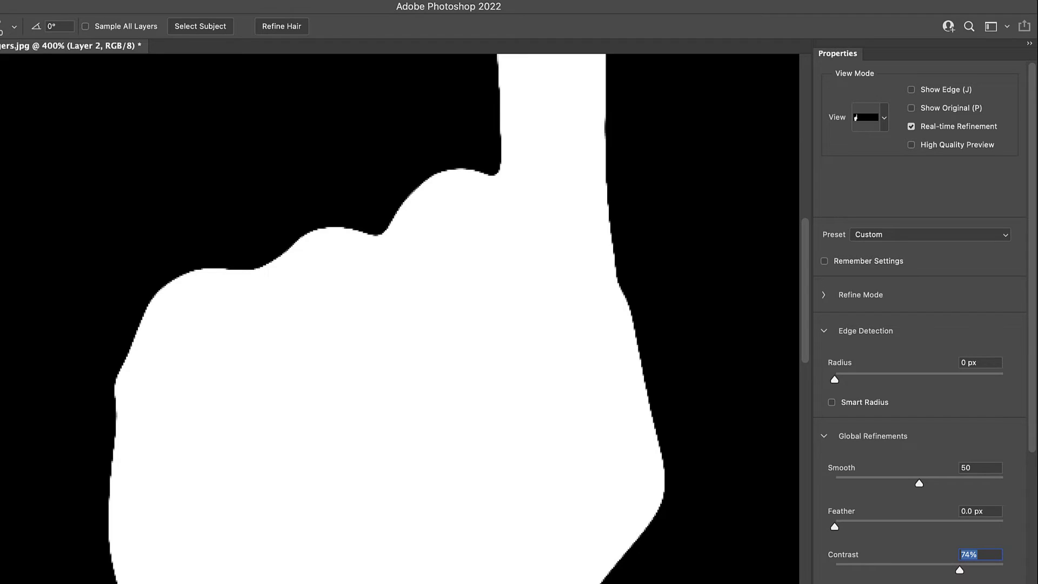
{"action": "key", "text": "Return"}
{"action": "key", "text": "ctrl+minus"}
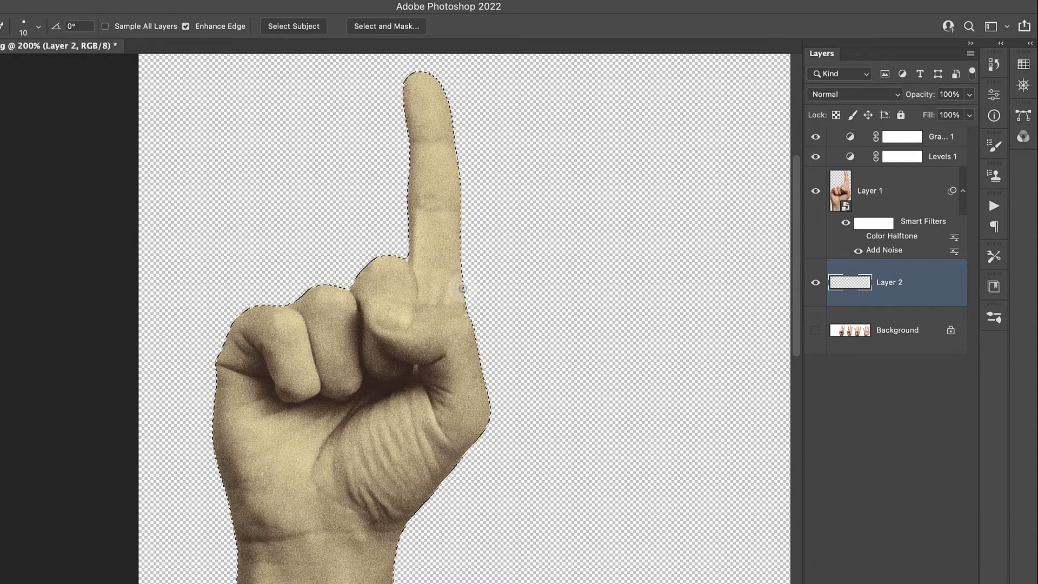
{"action": "mouse_move", "coordinate": [173, 1]}
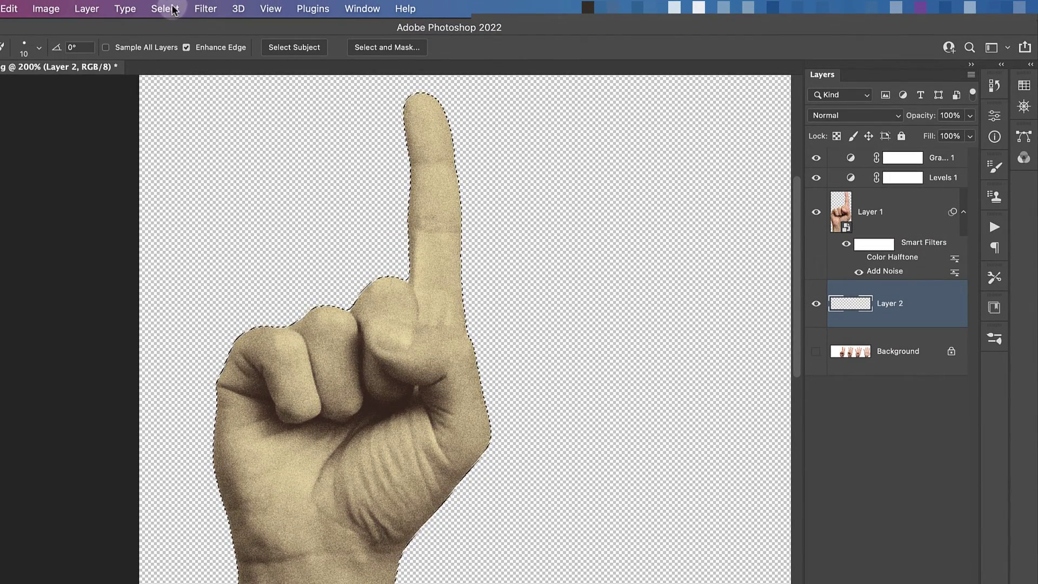
Expand the hand selection by 10 pixels and switch it to Quick Mask mode
{"action": "left_click", "coordinate": [171, 10]}
{"action": "mouse_move", "coordinate": [194, 227]}
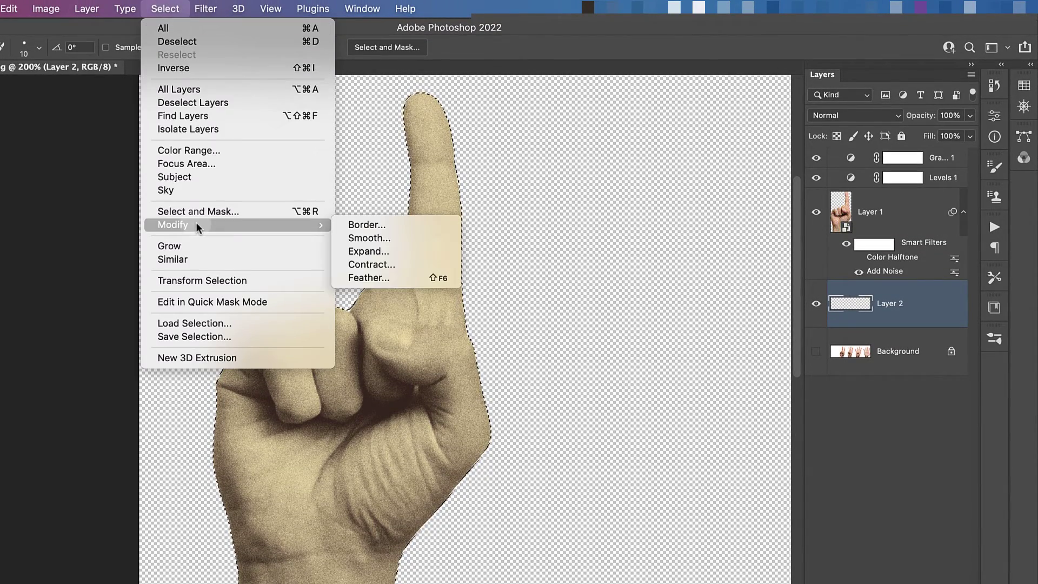
{"action": "left_click", "coordinate": [368, 251]}
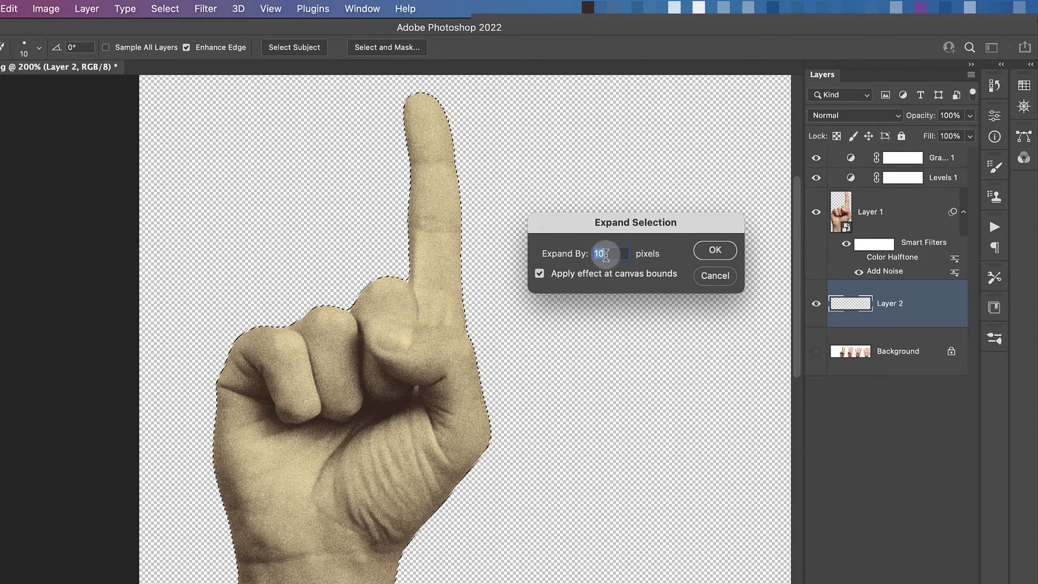
{"action": "left_click", "coordinate": [715, 248]}
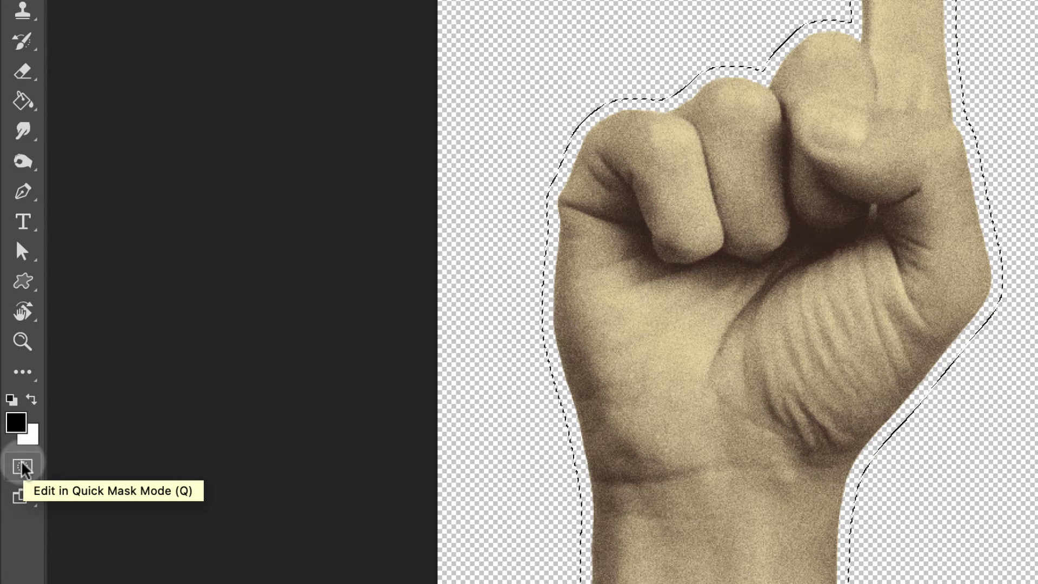
{"action": "left_click", "coordinate": [25, 468]}
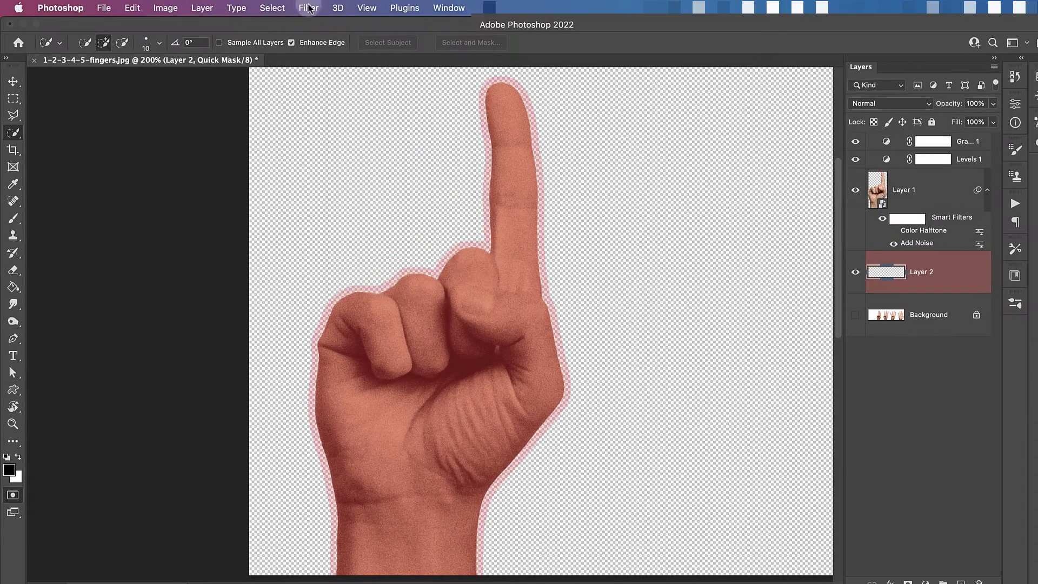
Apply the Filter Gallery's Spatter brush stroke to the quick mask with Spray Radius 8 and Smoothness 11
{"action": "left_click", "coordinate": [308, 7]}
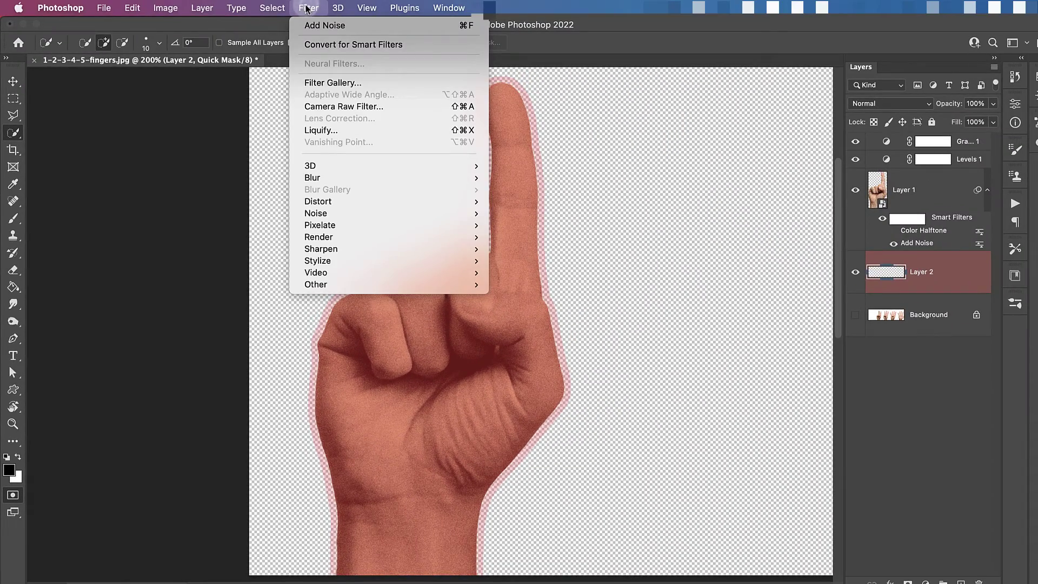
{"action": "left_click", "coordinate": [325, 82]}
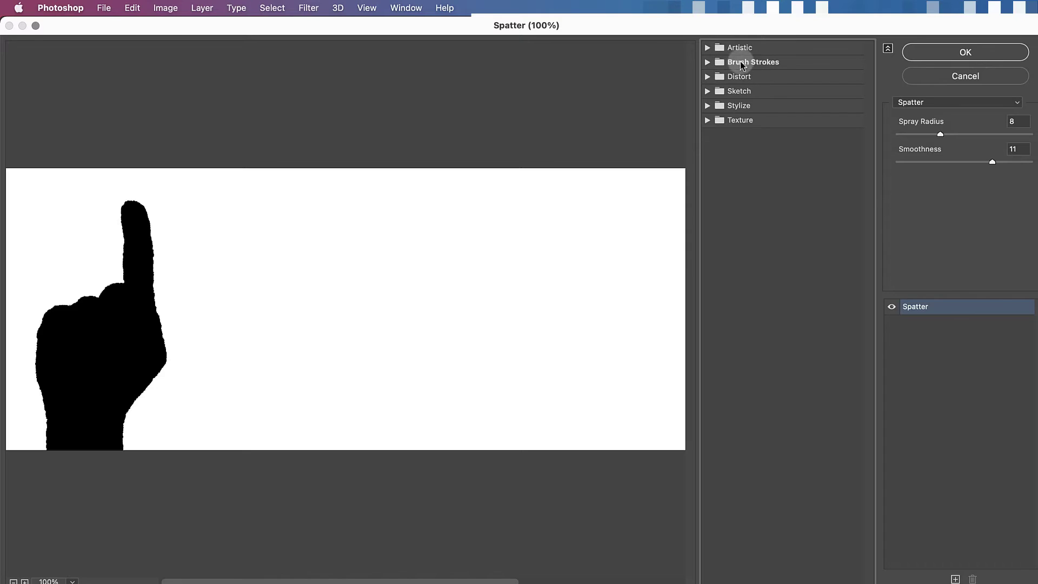
{"action": "left_click", "coordinate": [741, 63]}
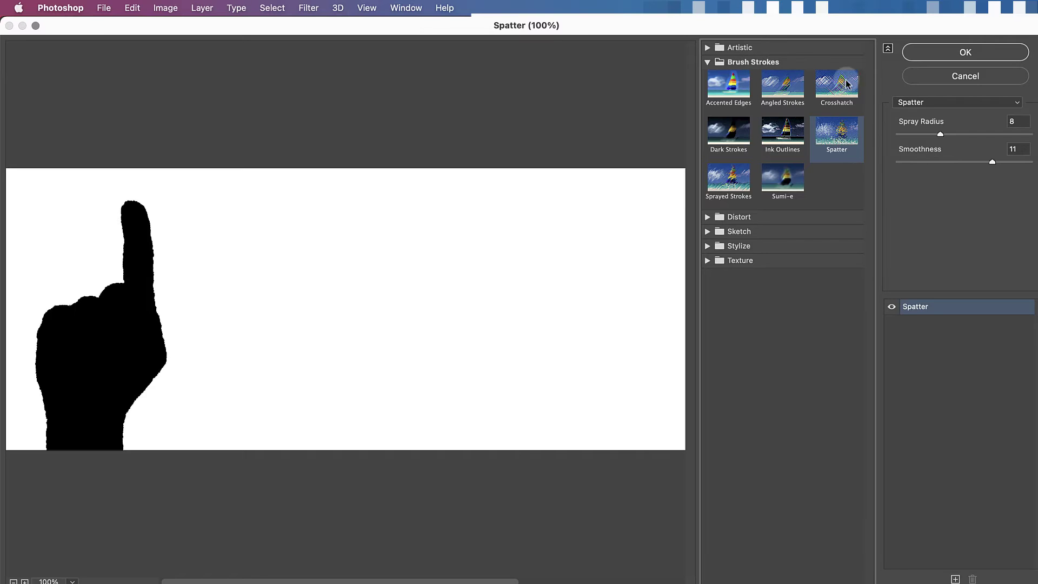
{"action": "left_click", "coordinate": [835, 132]}
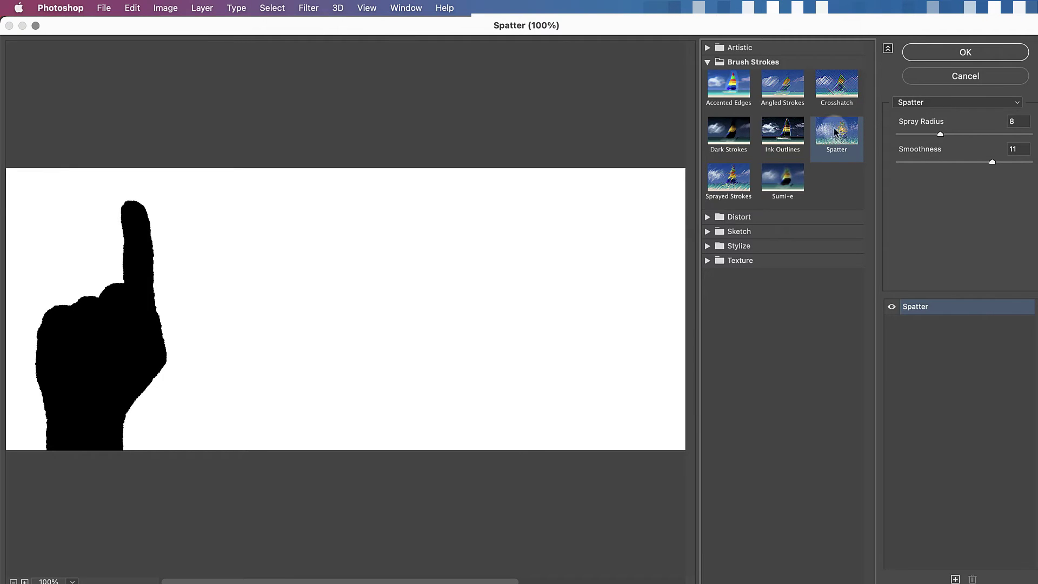
{"action": "left_click", "coordinate": [941, 135]}
{"action": "left_click", "coordinate": [1015, 121]}
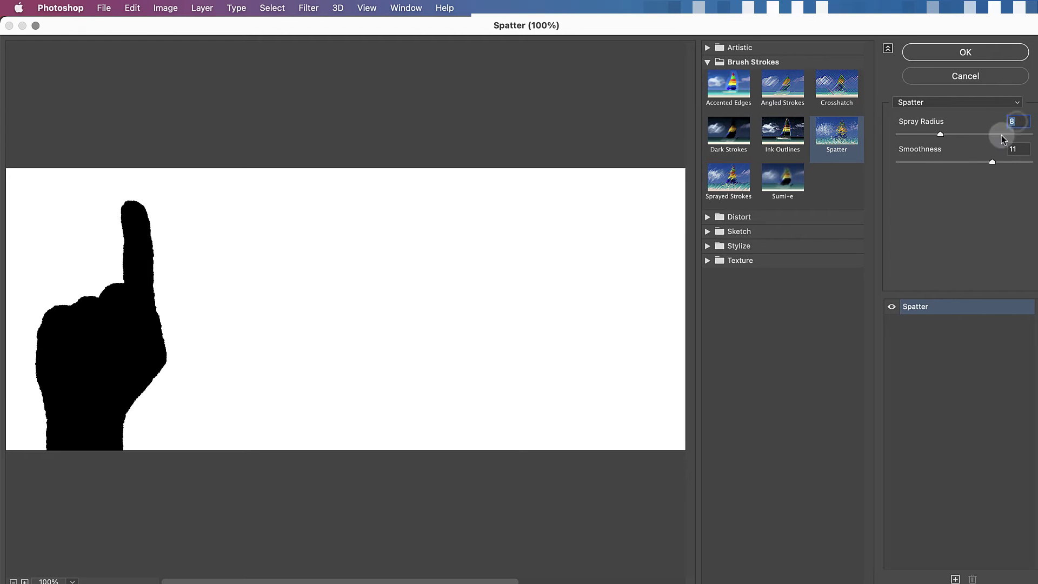
{"action": "left_click", "coordinate": [1020, 149]}
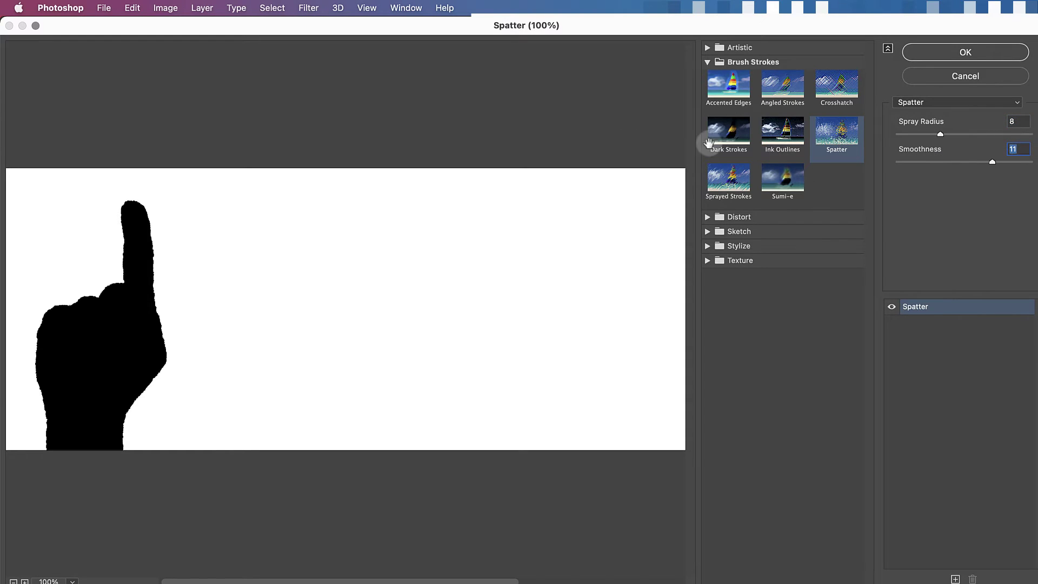
{"action": "left_click", "coordinate": [214, 340], "text": "super"}
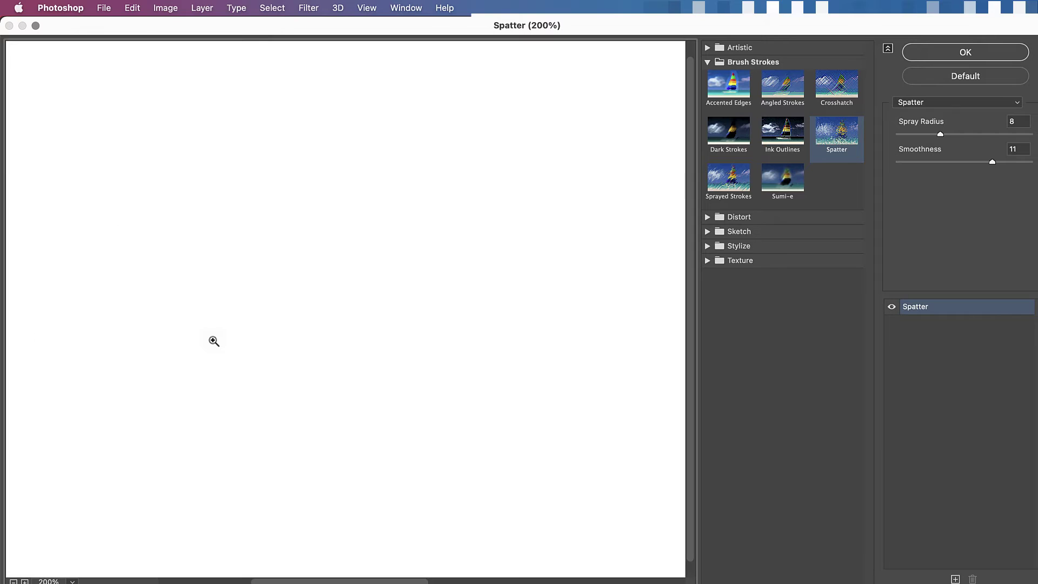
{"action": "left_click", "coordinate": [197, 351]}
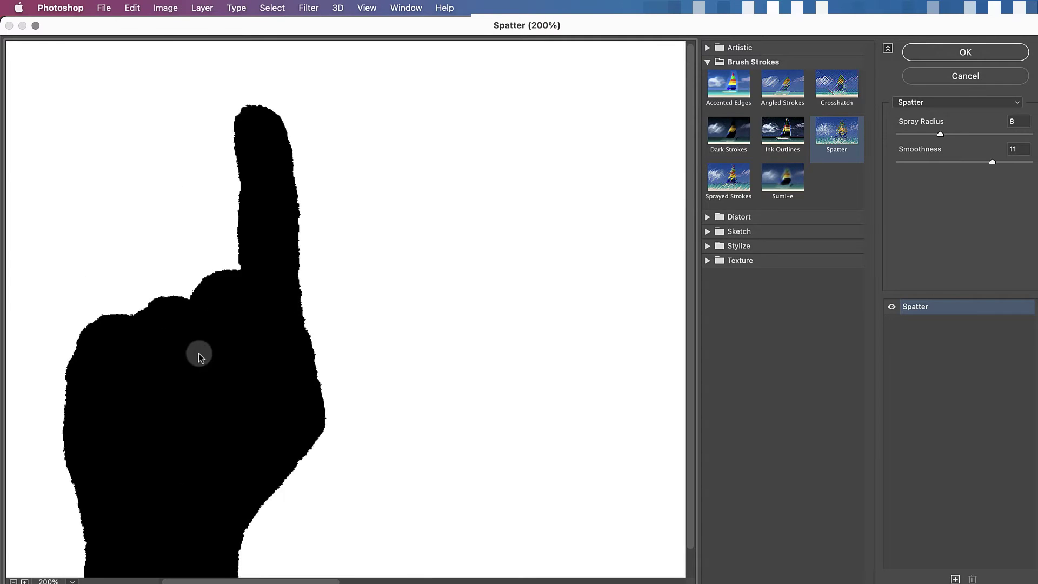
{"action": "left_click", "coordinate": [266, 281]}
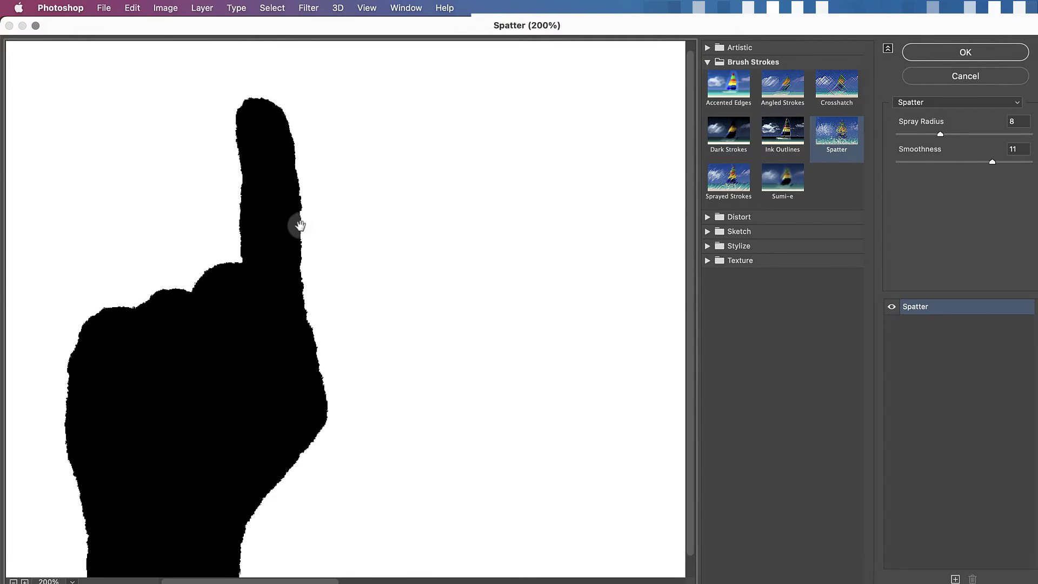
{"action": "left_click", "coordinate": [271, 104]}
{"action": "left_click", "coordinate": [976, 52]}
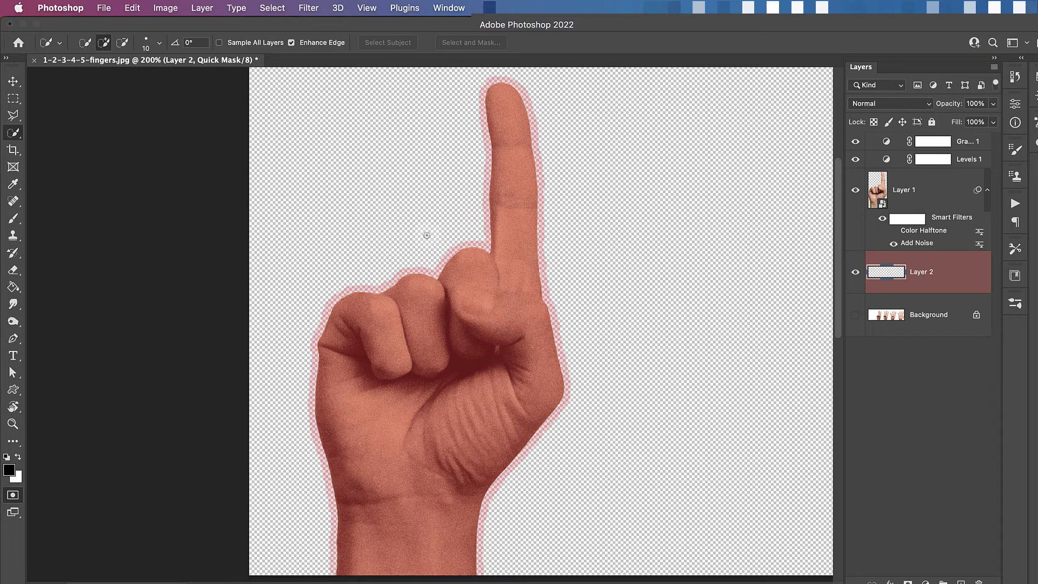
Leave Quick Mask mode to convert the spattered mask back into a selection
{"action": "left_click", "coordinate": [491, 123]}
{"action": "mouse_move", "coordinate": [491, 124]}
{"action": "left_mouse_down"}
{"action": "mouse_move", "coordinate": [497, 225]}
{"action": "mouse_move", "coordinate": [482, 248]}
{"action": "mouse_move", "coordinate": [381, 289]}
{"action": "mouse_move", "coordinate": [416, 292]}
{"action": "mouse_move", "coordinate": [406, 293]}
{"action": "mouse_move", "coordinate": [503, 250]}
{"action": "left_mouse_up"}
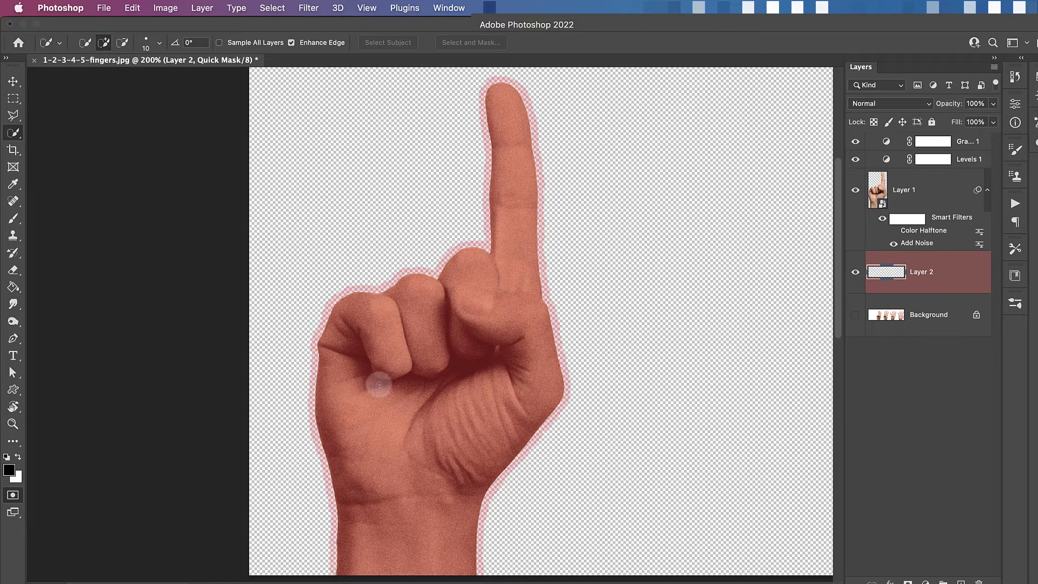
{"action": "left_click", "coordinate": [13, 495]}
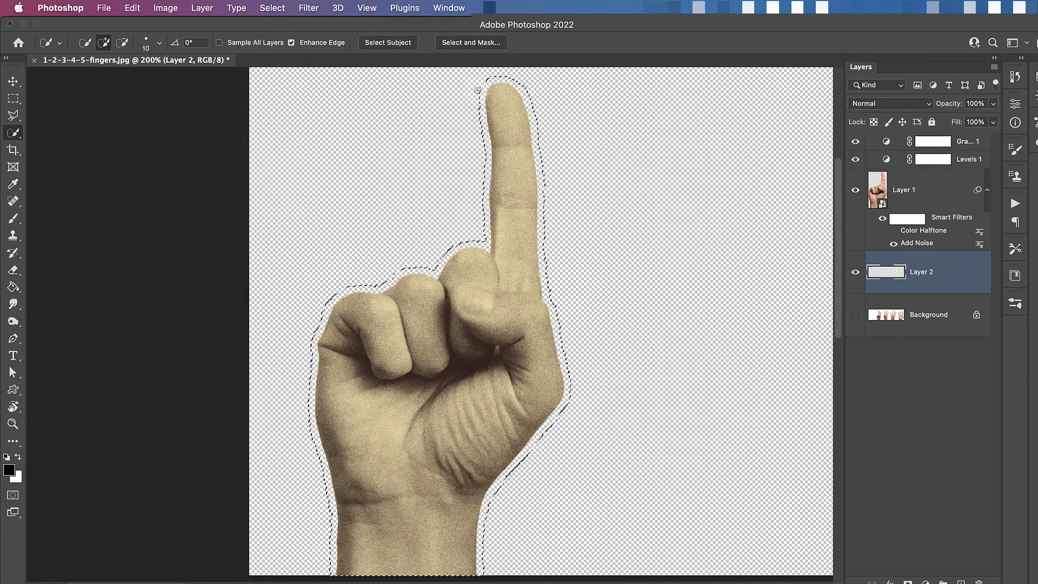
Fill the roughened selection on Layer 2 with white in Normal mode at 100% opacity
{"action": "left_click", "coordinate": [132, 7]}
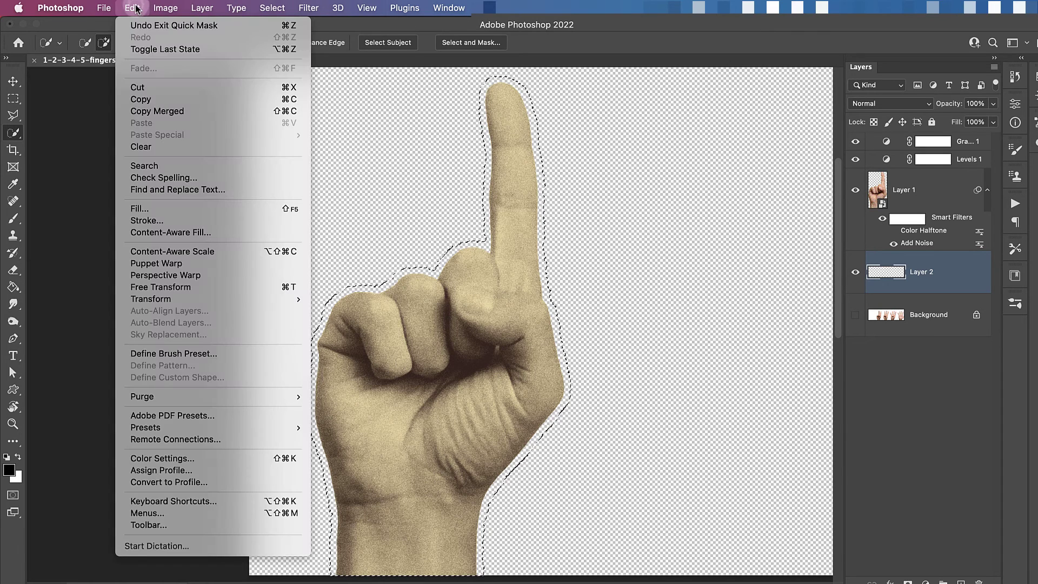
{"action": "left_click", "coordinate": [150, 209]}
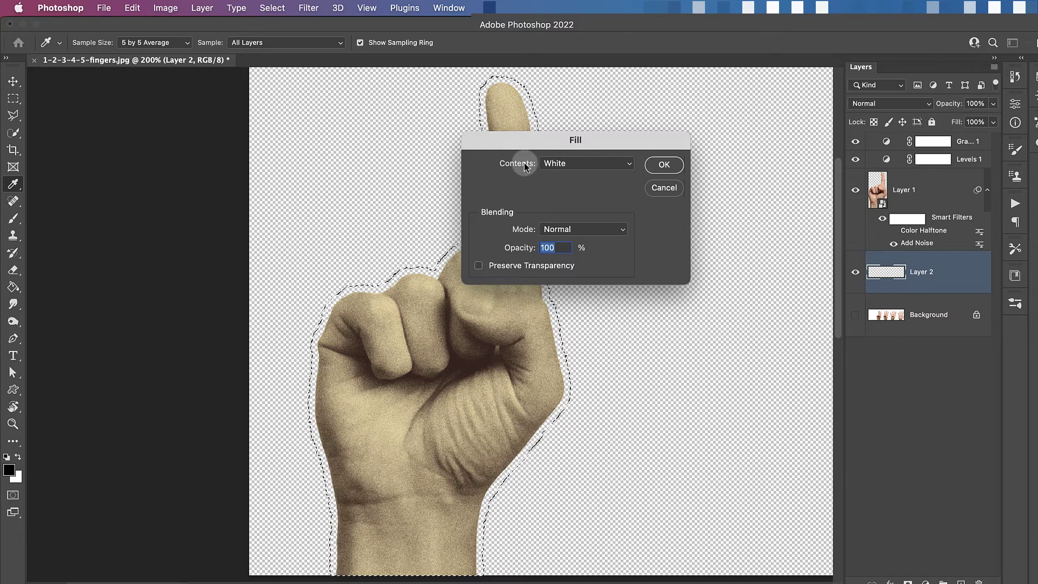
{"action": "left_click", "coordinate": [576, 163]}
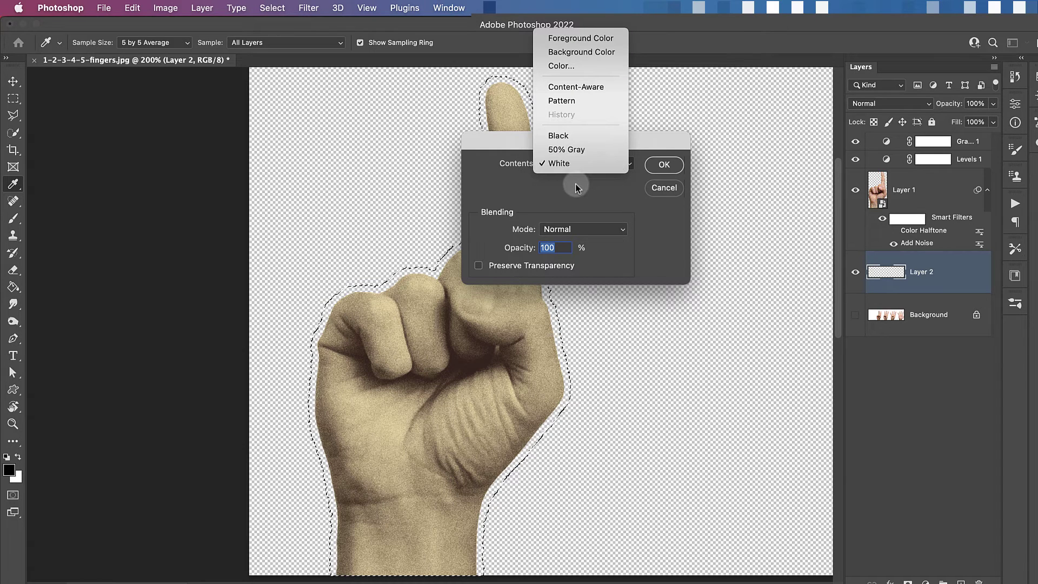
{"action": "left_click", "coordinate": [575, 183]}
{"action": "left_click", "coordinate": [667, 164]}
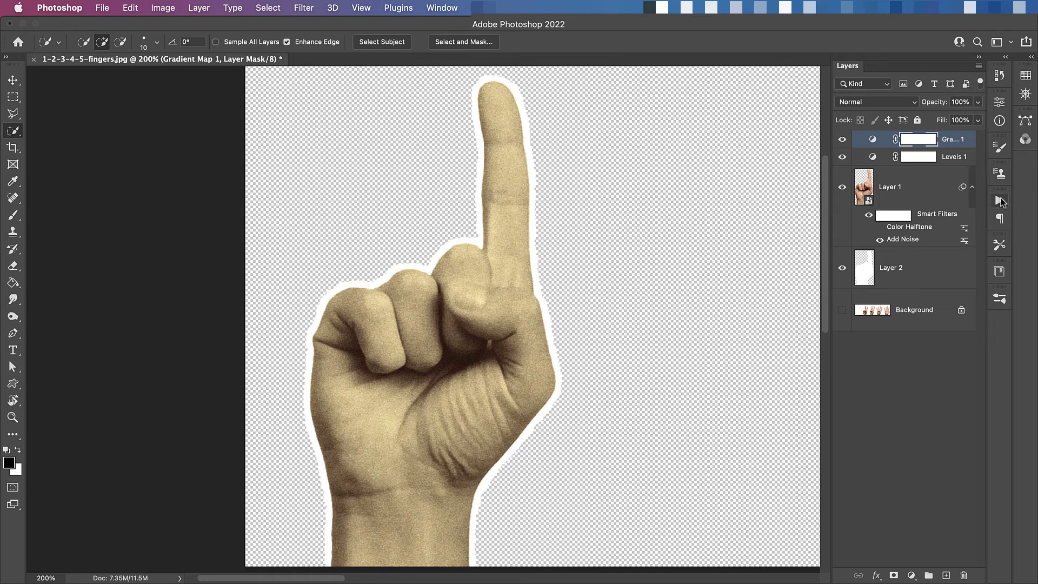
Stop recording the Torn Paper Edge action and collapse its list of recorded commands
{"action": "left_click", "coordinate": [1000, 201]}
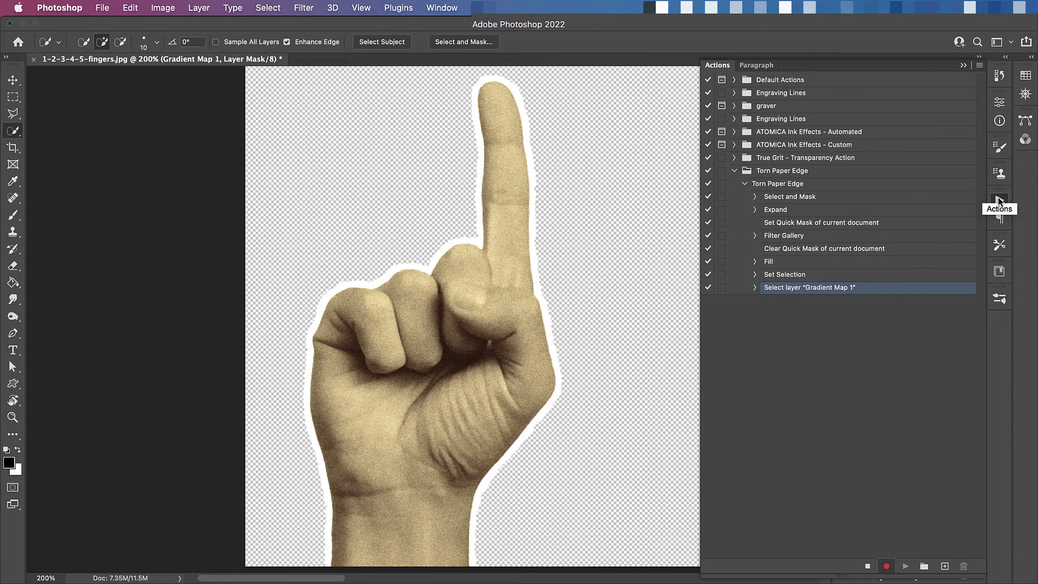
{"action": "left_click", "coordinate": [868, 567]}
{"action": "left_click", "coordinate": [779, 172]}
{"action": "left_click", "coordinate": [747, 185]}
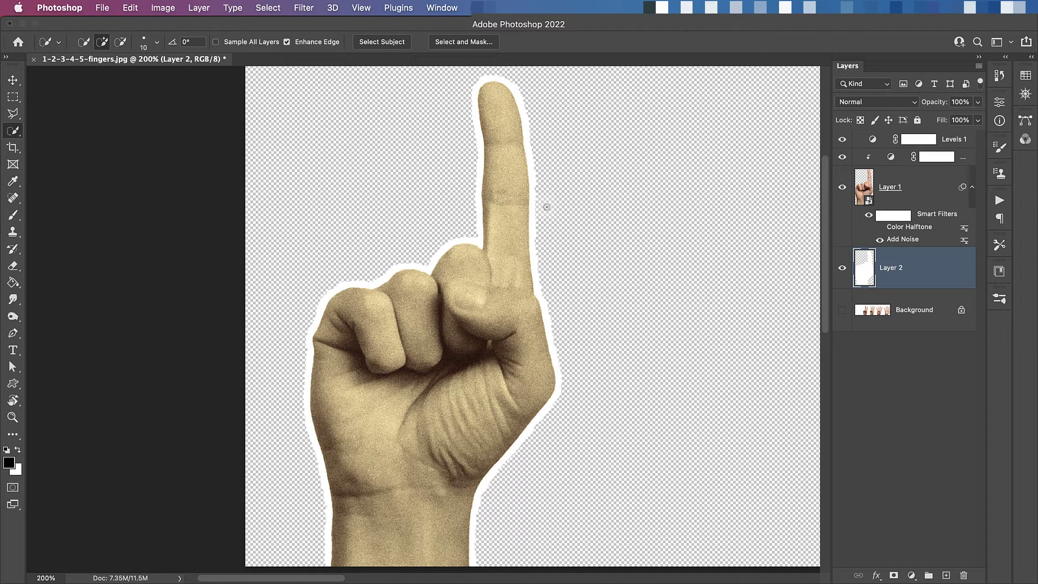
Add a new empty layer and move it beneath the white paper edge on Layer 2
{"action": "left_click", "coordinate": [905, 268]}
{"action": "left_click", "coordinate": [946, 575]}
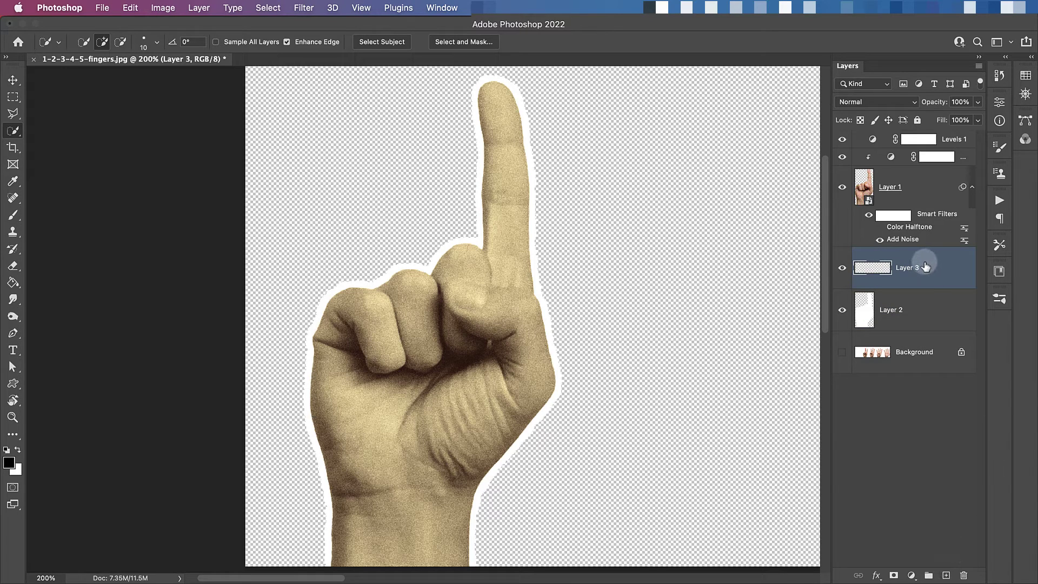
{"action": "left_click_drag", "start_coordinate": [925, 266], "coordinate": [919, 343]}
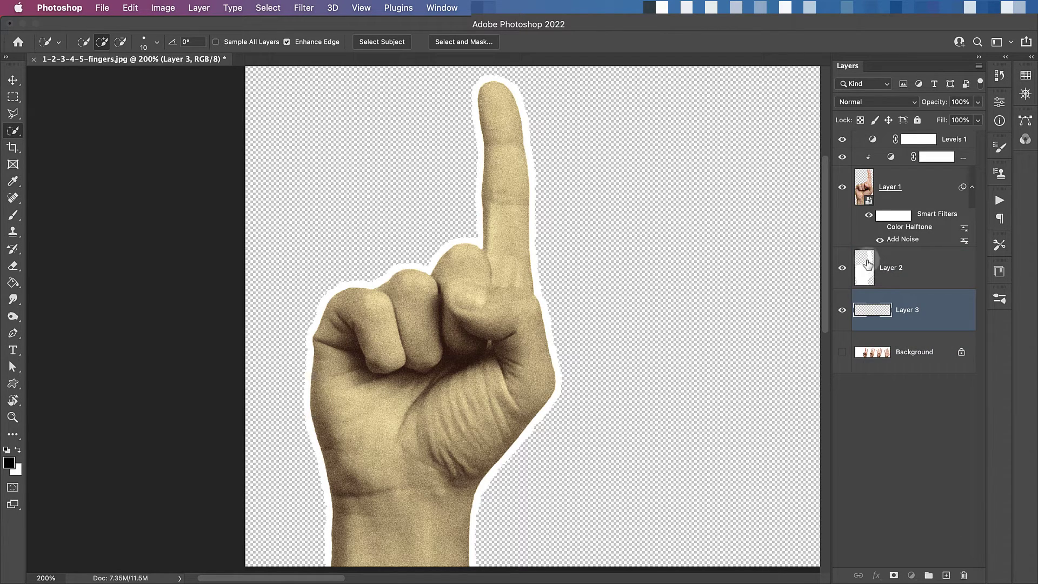
Fill Layer 3 with black as a backdrop behind the paper edge
{"action": "left_click", "coordinate": [129, 7]}
{"action": "left_click", "coordinate": [137, 205]}
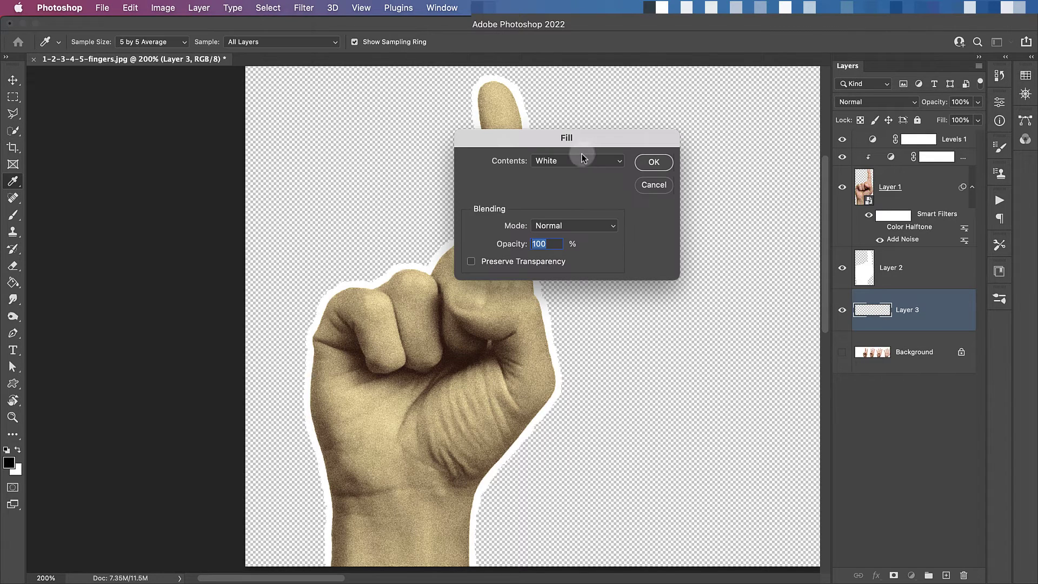
{"action": "left_click", "coordinate": [580, 157]}
{"action": "left_click", "coordinate": [573, 147]}
{"action": "left_click", "coordinate": [652, 162]}
{"action": "key", "text": "w"}
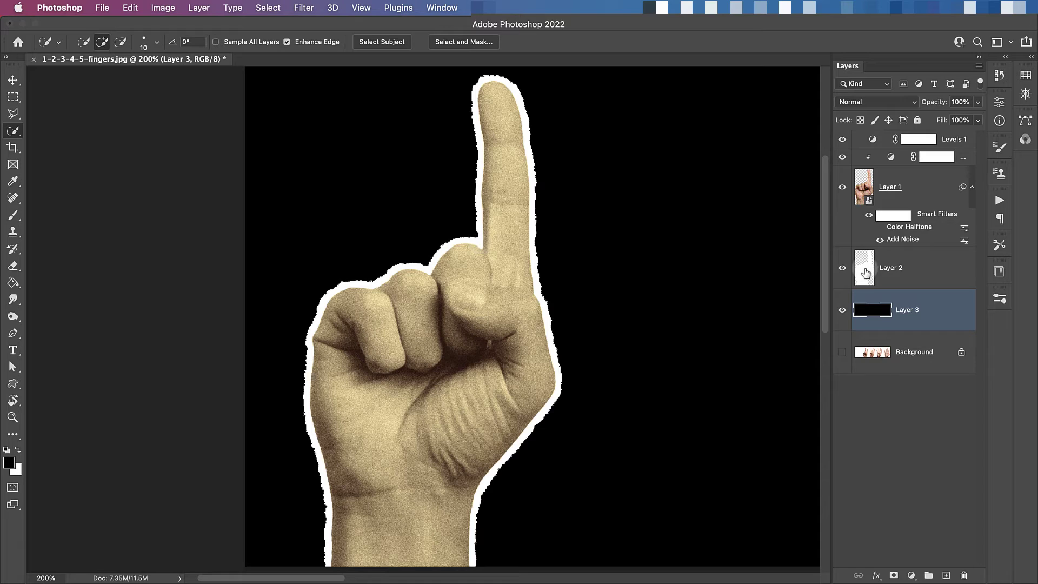
Put Layer 2's white edge into Free Transform, try enlarging it to about 101.5%, and undo the scaling
{"action": "left_click", "coordinate": [896, 268]}
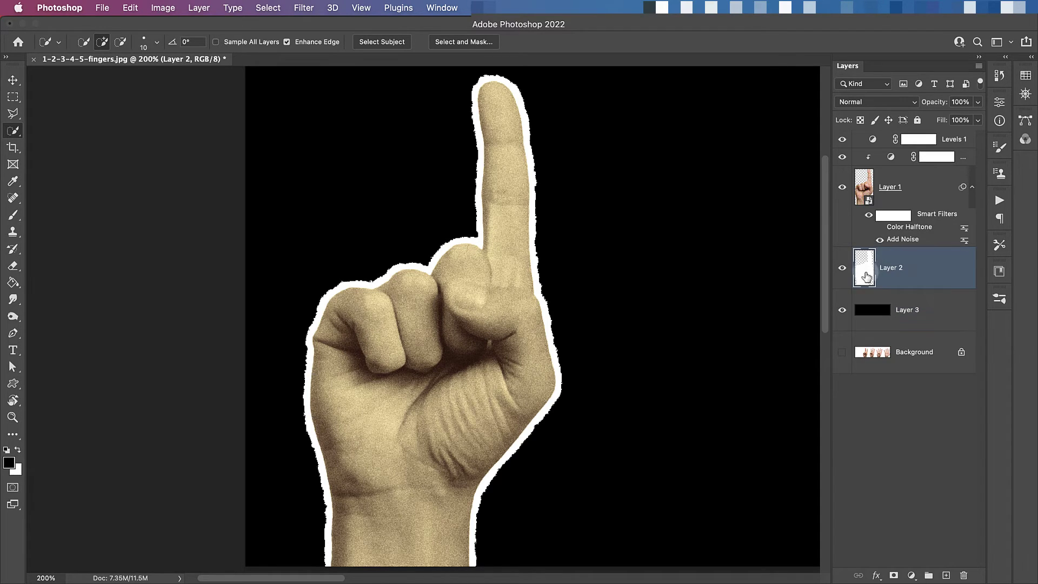
{"action": "key", "text": "m"}
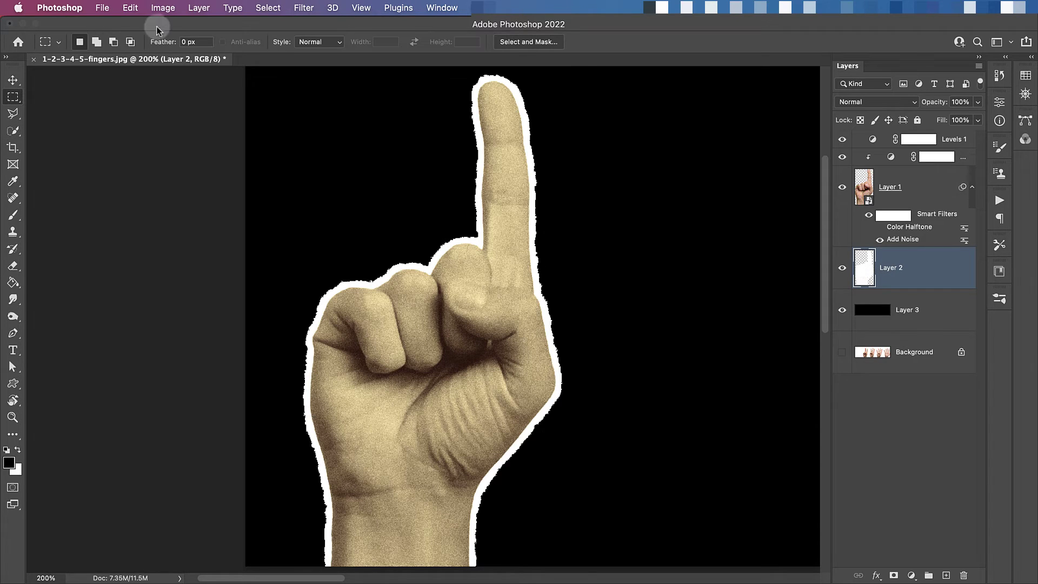
{"action": "left_click", "coordinate": [130, 8]}
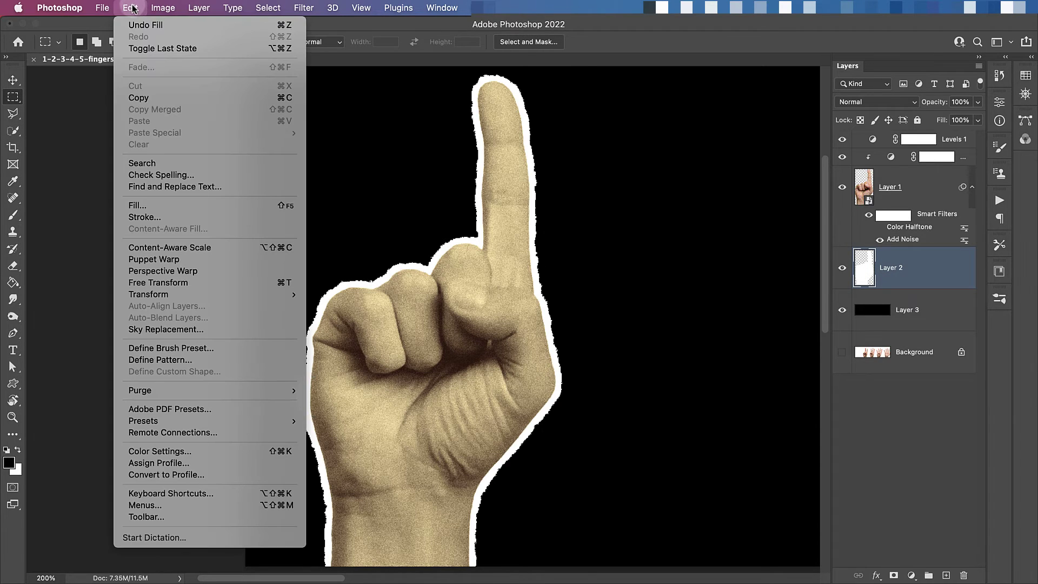
{"action": "left_click", "coordinate": [282, 281]}
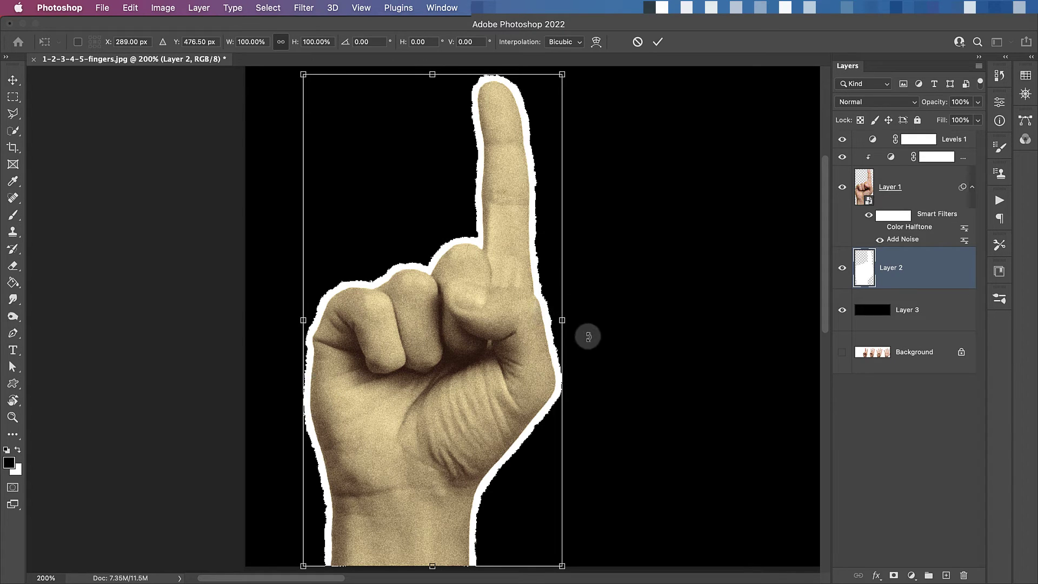
{"action": "mouse_move", "coordinate": [562, 320]}
{"action": "left_mouse_down"}
{"action": "mouse_move", "coordinate": [600, 317]}
{"action": "mouse_move", "coordinate": [566, 320]}
{"action": "left_mouse_up"}
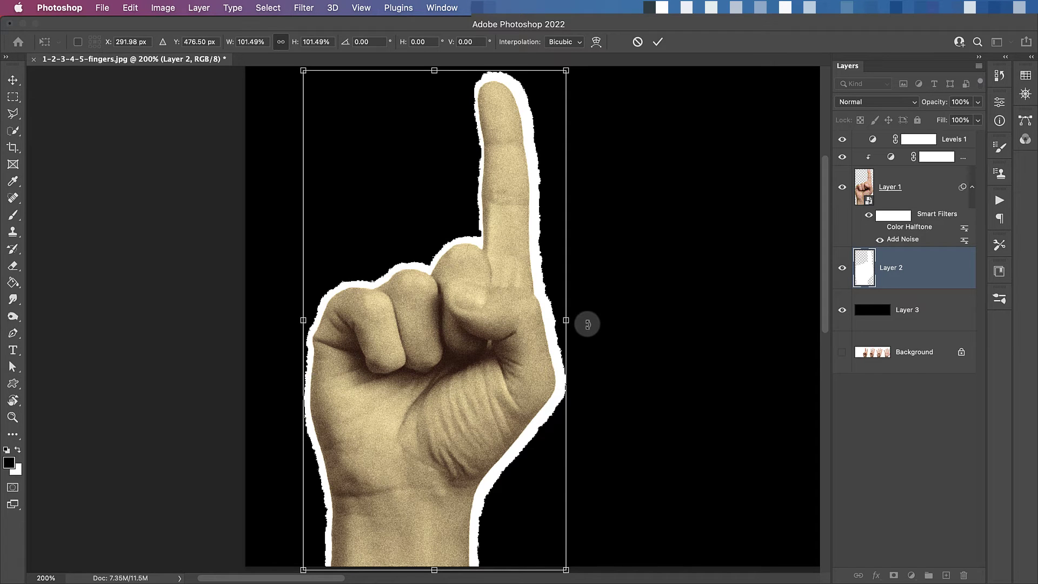
{"action": "key", "text": "super+z"}
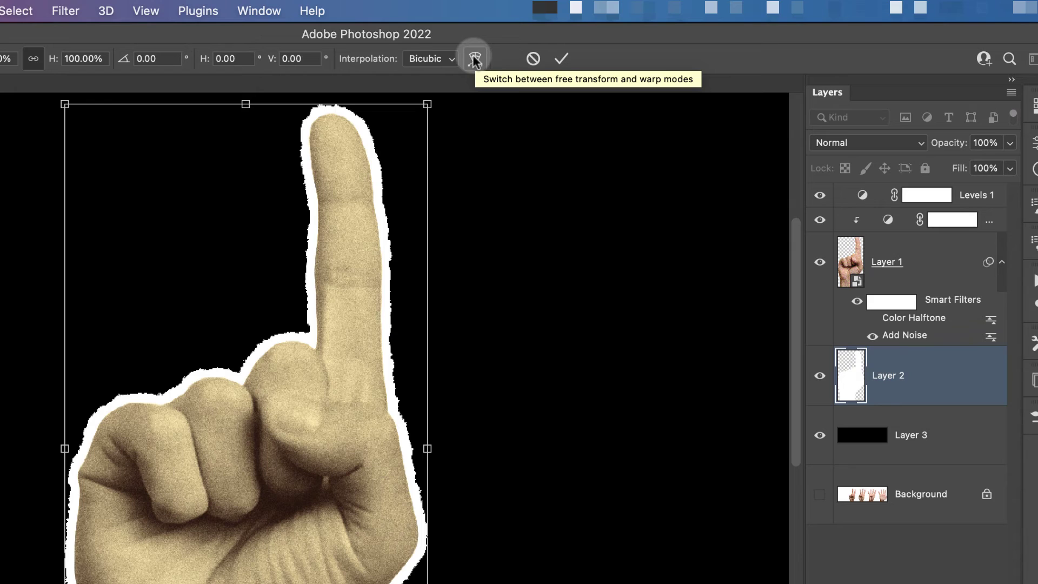
Warp Layer 2's white paper edge around the knuckles, wrist and pointing finger so its border width is uneven, and apply the transform
{"action": "left_click", "coordinate": [477, 58]}
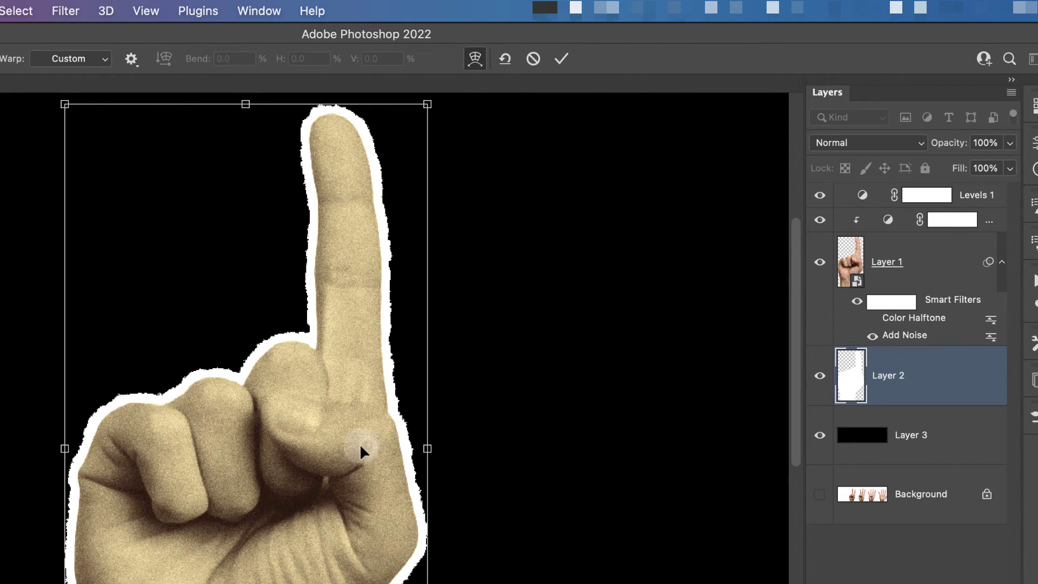
{"action": "left_click_drag", "start_coordinate": [358, 443], "coordinate": [361, 443]}
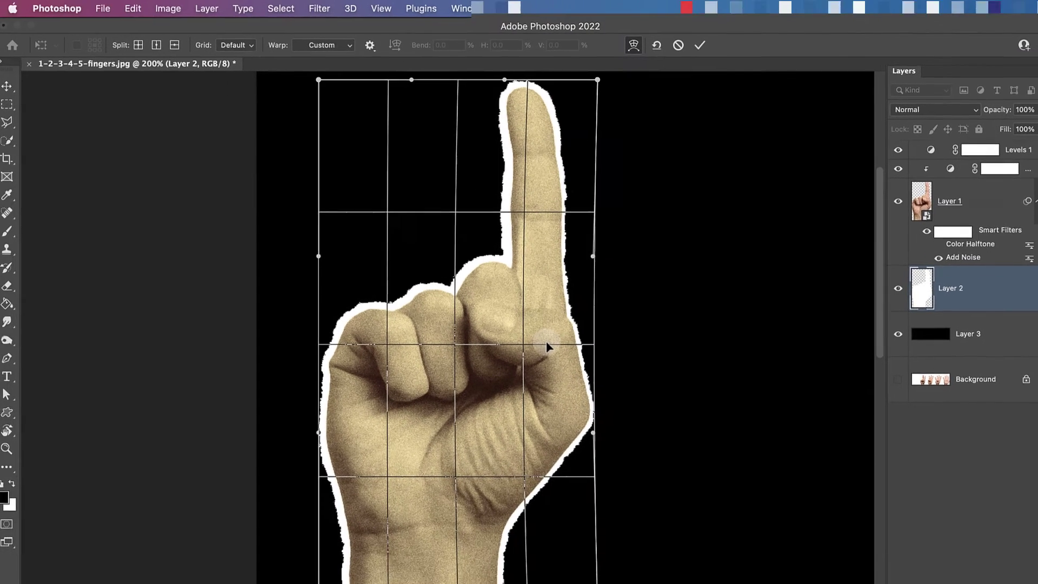
{"action": "left_click_drag", "start_coordinate": [552, 344], "coordinate": [549, 348]}
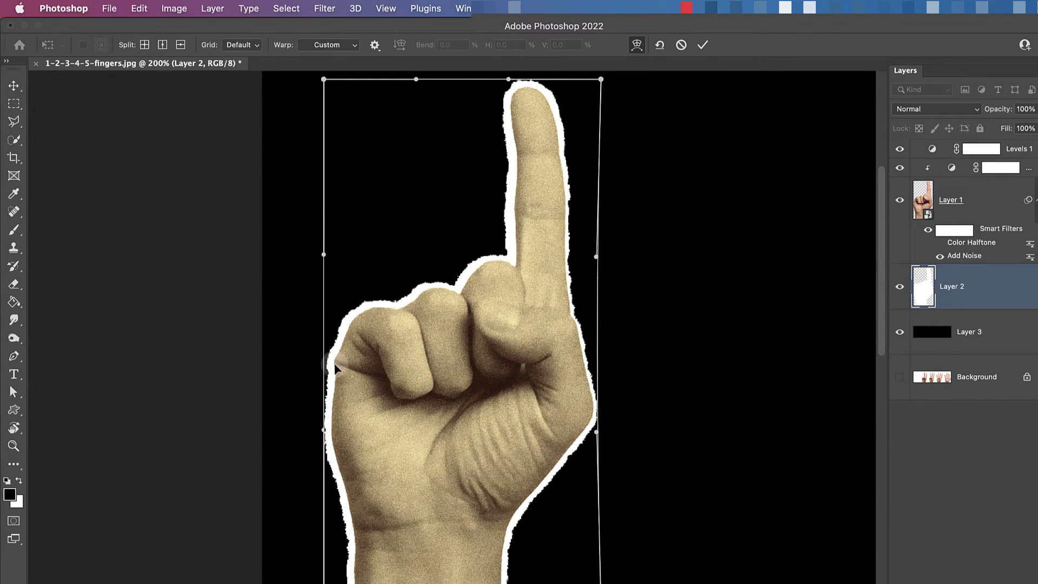
{"action": "left_click_drag", "start_coordinate": [334, 362], "coordinate": [339, 370]}
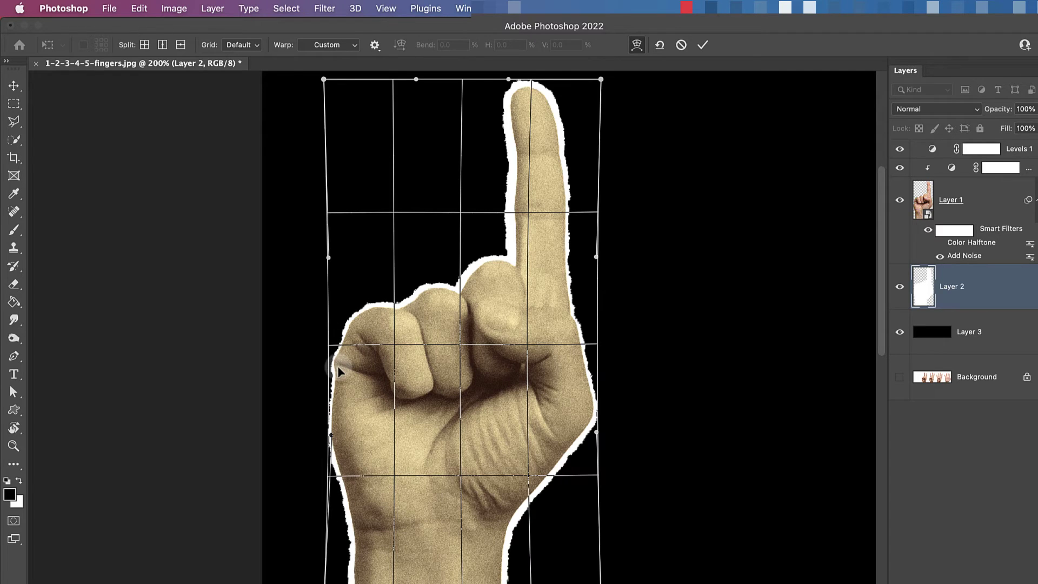
{"action": "left_click_drag", "start_coordinate": [450, 282], "coordinate": [456, 290]}
{"action": "left_click_drag", "start_coordinate": [494, 171], "coordinate": [502, 178]}
{"action": "left_click_drag", "start_coordinate": [522, 529], "coordinate": [512, 529]}
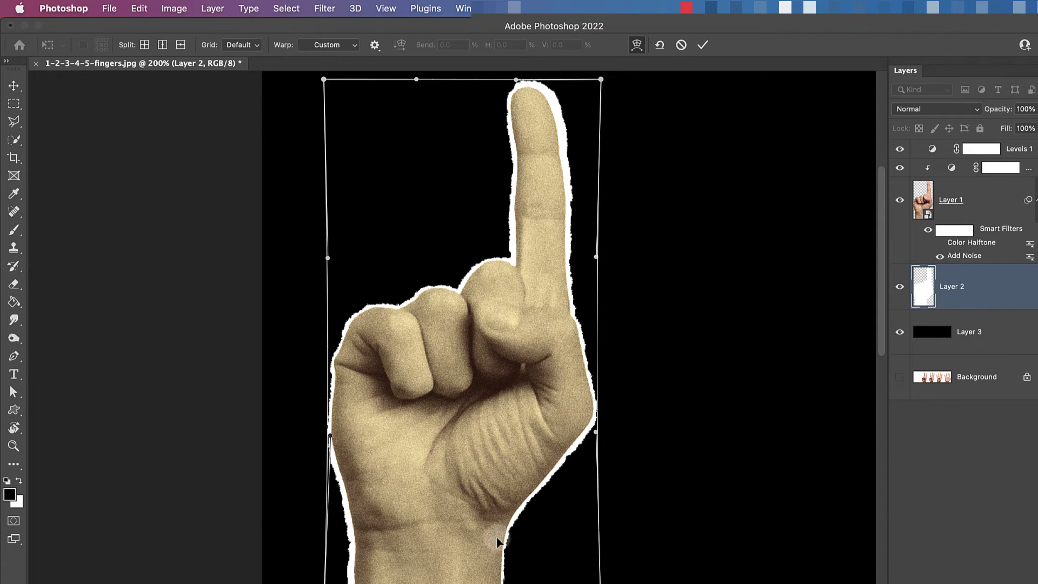
{"action": "left_click_drag", "start_coordinate": [533, 233], "coordinate": [526, 231]}
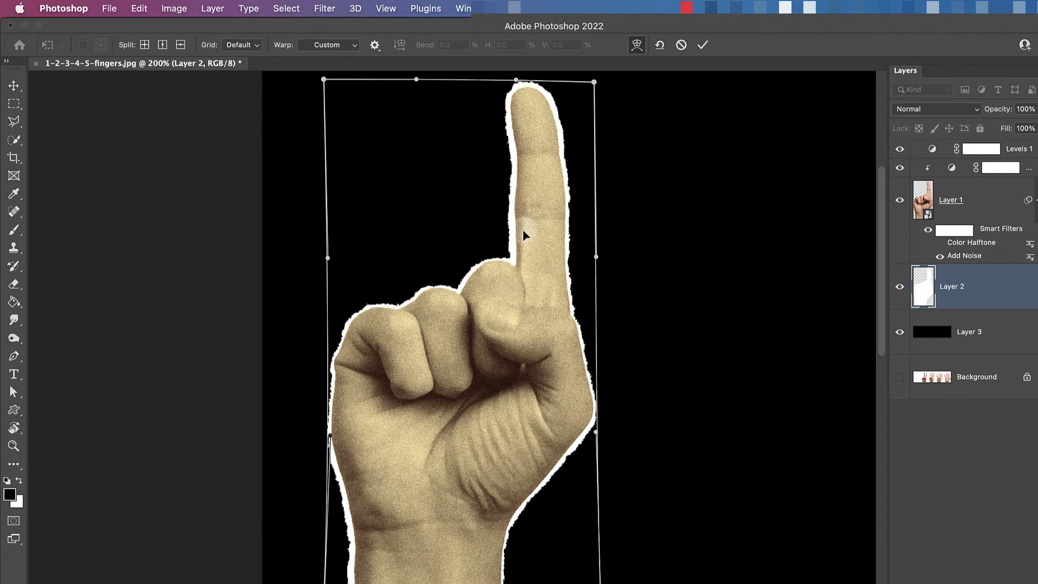
{"action": "left_click", "coordinate": [702, 45]}
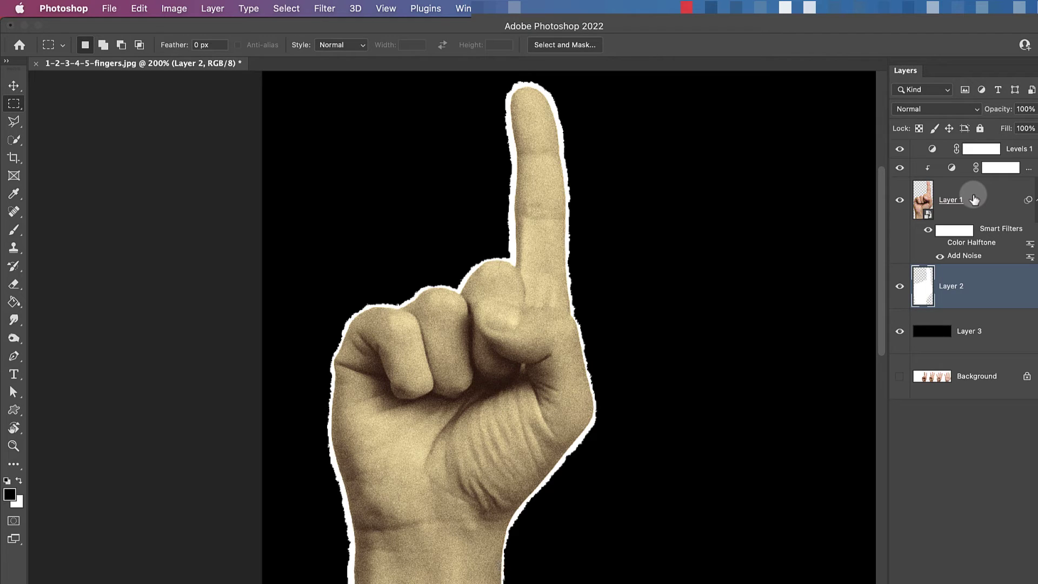
Show the Background layer and hide the black Layer 3 to expose the remaining hand photos
{"action": "key", "text": "super+1"}
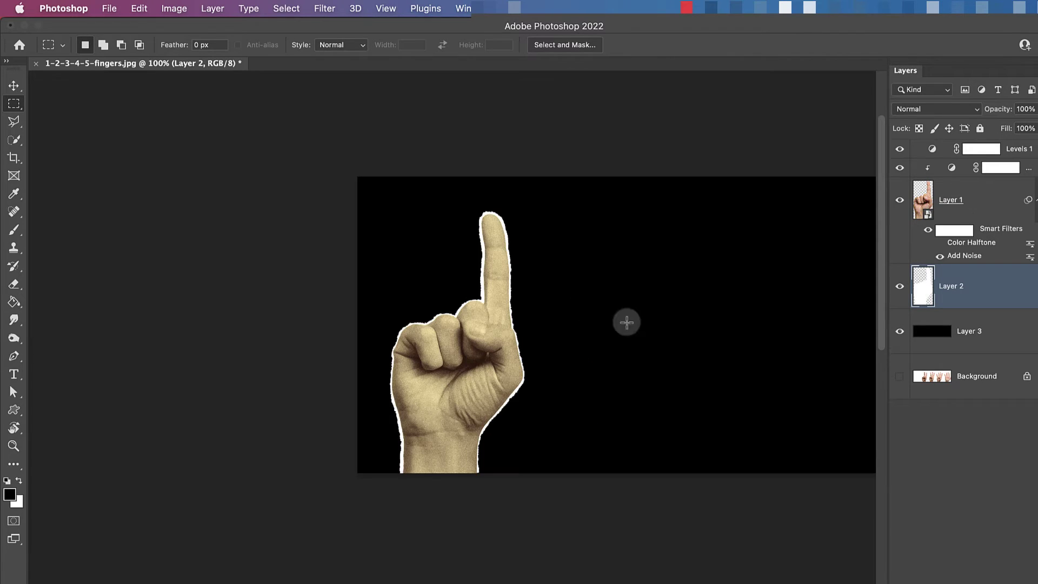
{"action": "left_click", "coordinate": [899, 376]}
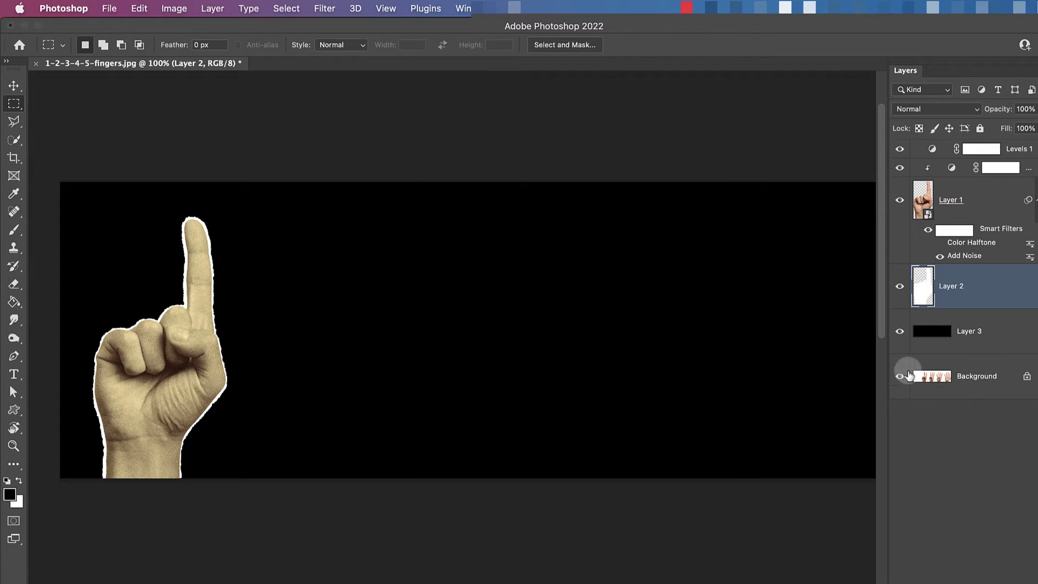
{"action": "left_click", "coordinate": [900, 332]}
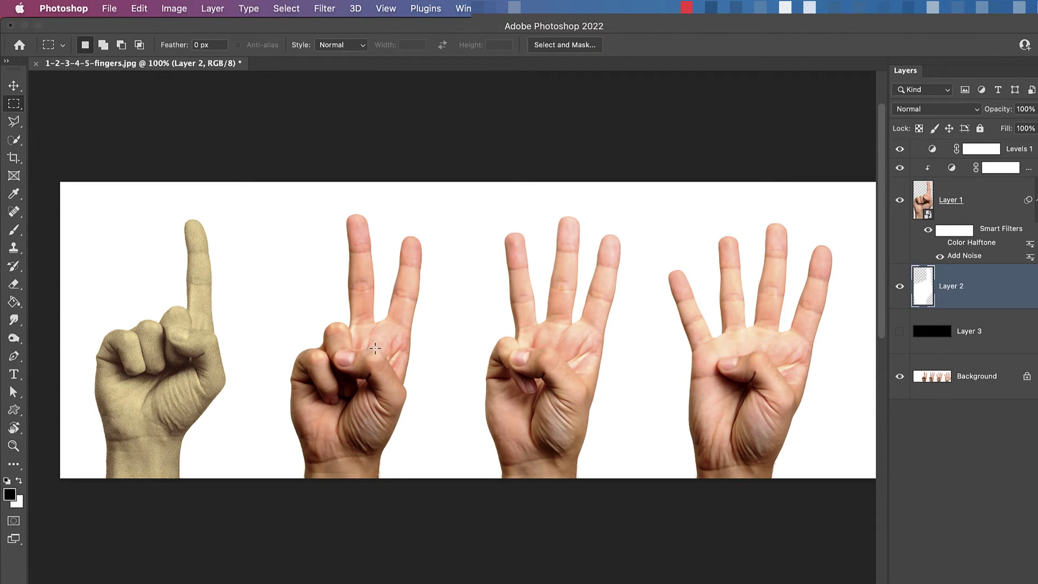
Select the two-finger hand on the Background layer with the Quick Selection tool and cut it to a new layer
{"action": "left_click", "coordinate": [943, 378]}
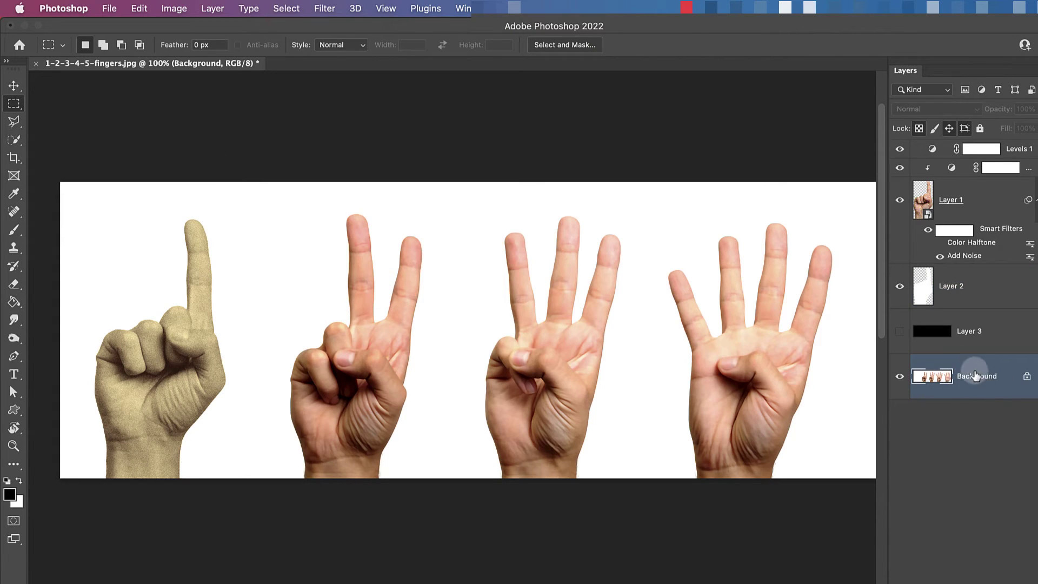
{"action": "left_click_drag", "start_coordinate": [14, 139], "coordinate": [64, 142]}
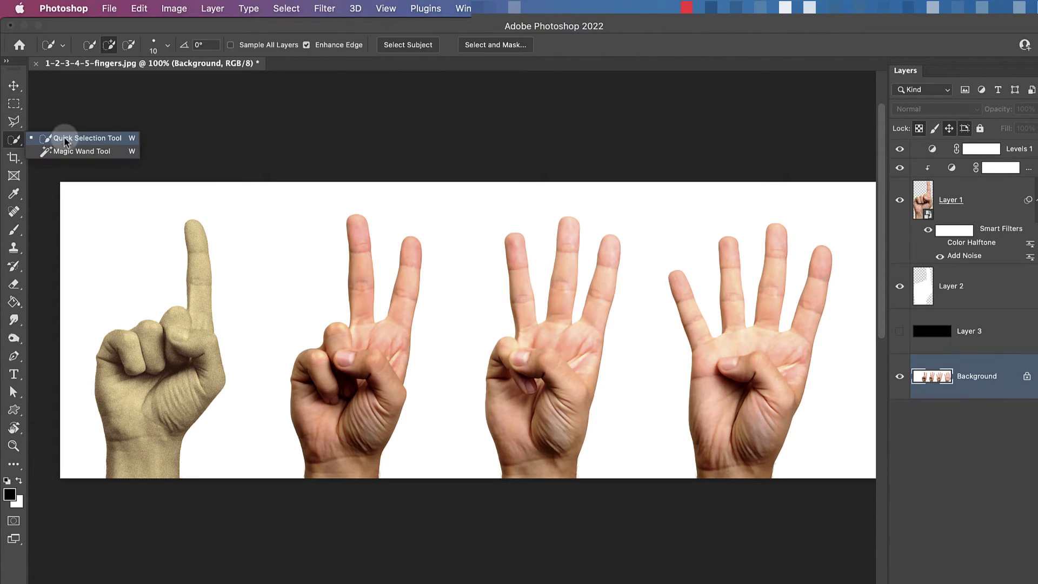
{"action": "mouse_move", "coordinate": [357, 223]}
{"action": "left_mouse_down"}
{"action": "mouse_move", "coordinate": [359, 370]}
{"action": "mouse_move", "coordinate": [370, 376]}
{"action": "mouse_move", "coordinate": [382, 349]}
{"action": "mouse_move", "coordinate": [336, 399]}
{"action": "left_mouse_up"}
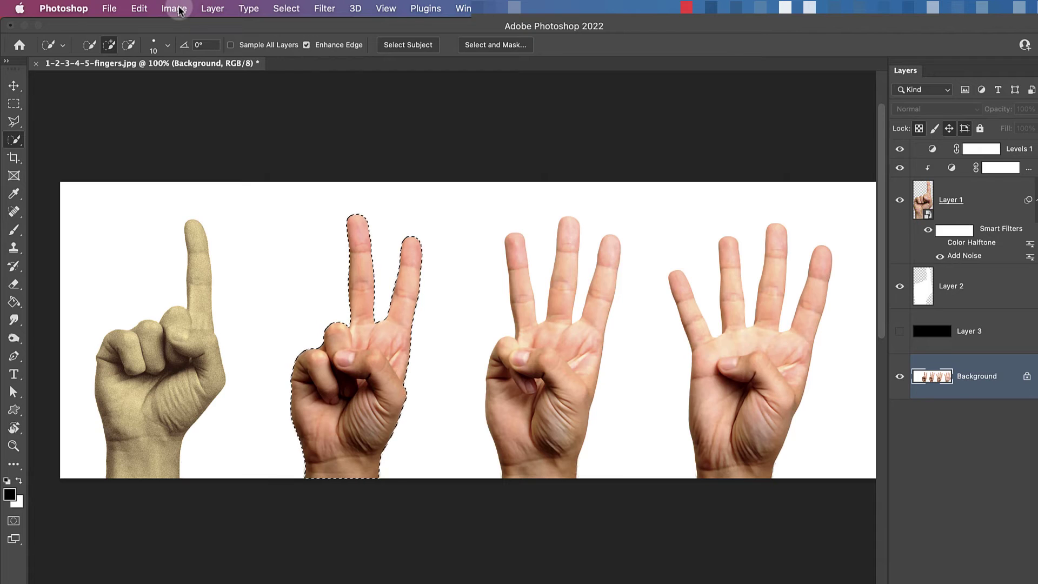
{"action": "left_click", "coordinate": [213, 8]}
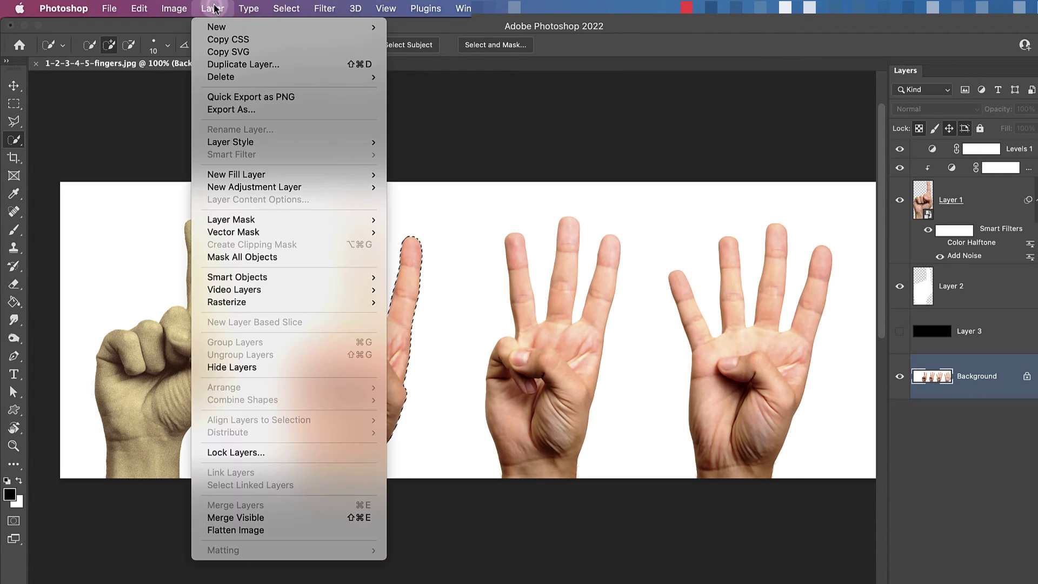
{"action": "mouse_move", "coordinate": [303, 27]}
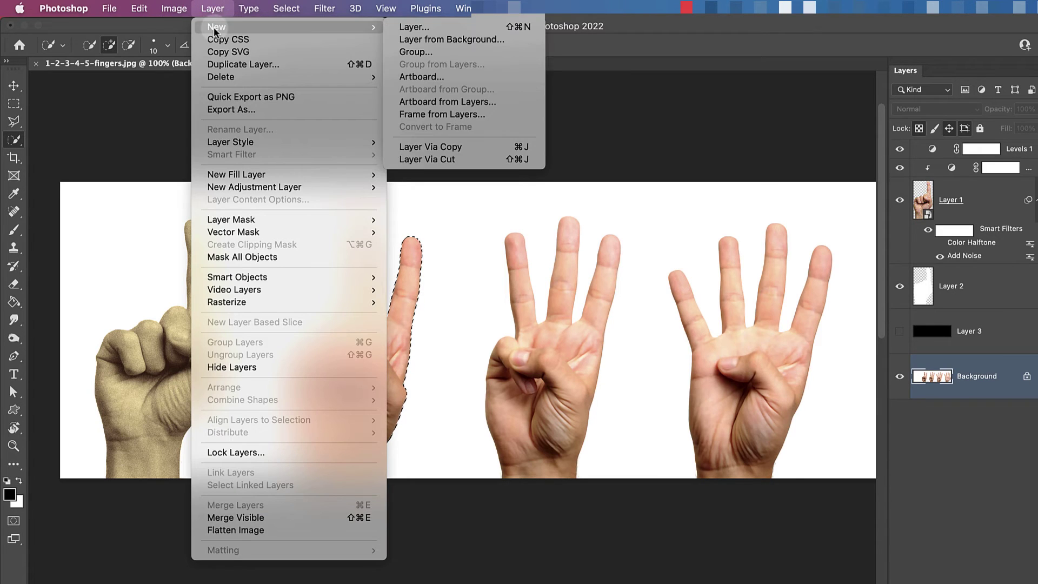
{"action": "left_click", "coordinate": [456, 158]}
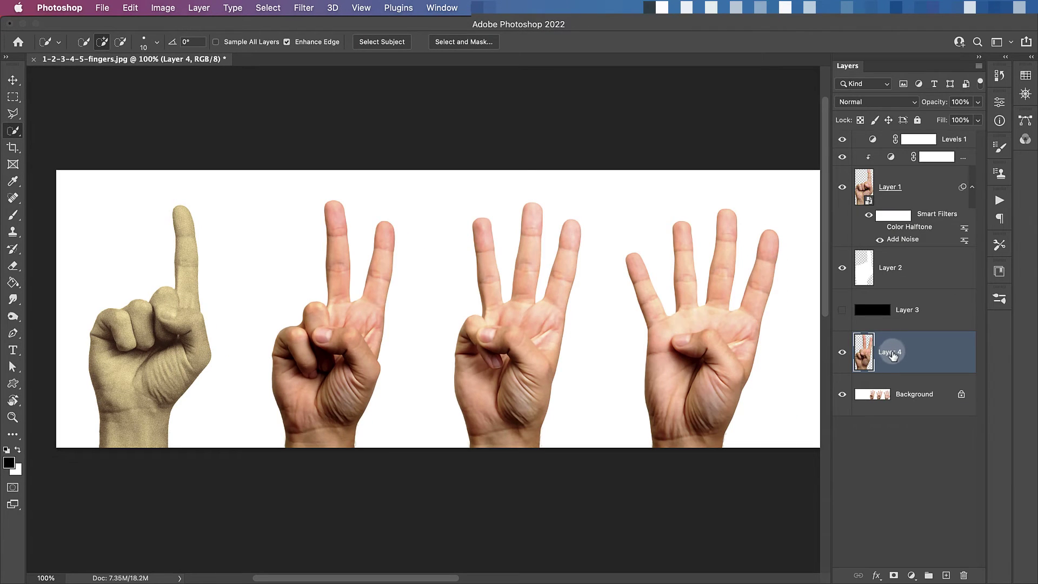
Move the two-finger hand on Layer 4 above the black Layer 3 and make Layer 3 visible
{"action": "left_click_drag", "start_coordinate": [891, 354], "coordinate": [894, 292]}
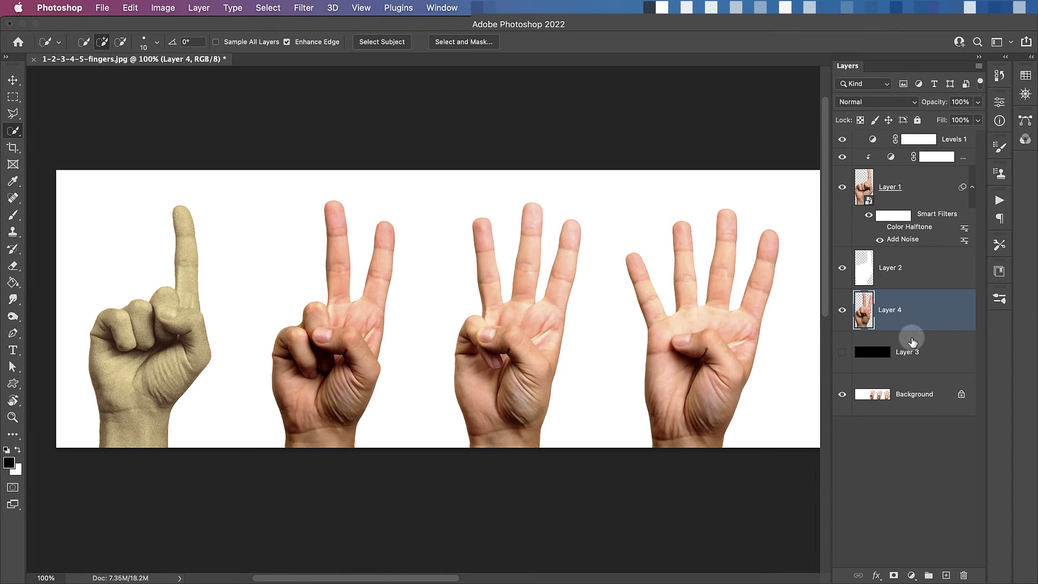
{"action": "left_click", "coordinate": [842, 353]}
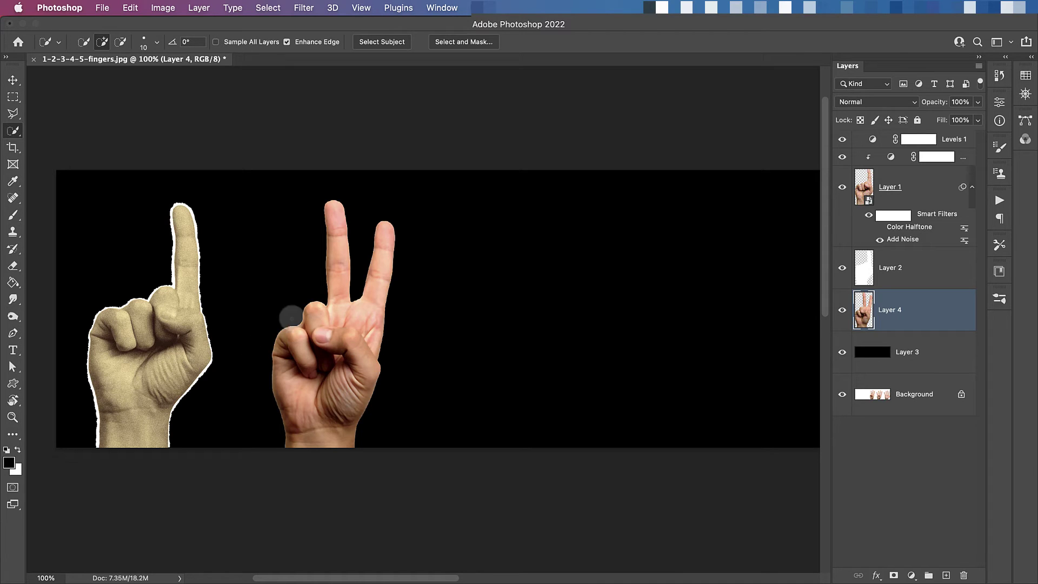
Convert Layer 4 for smart filters
{"action": "left_click", "coordinate": [304, 7]}
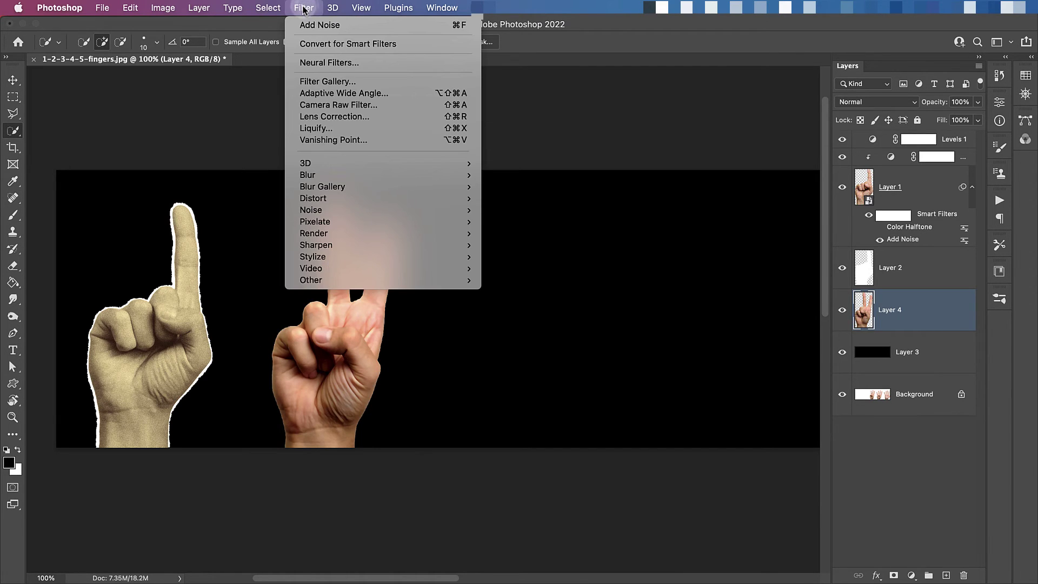
{"action": "left_click", "coordinate": [326, 45]}
{"action": "left_click", "coordinate": [519, 236]}
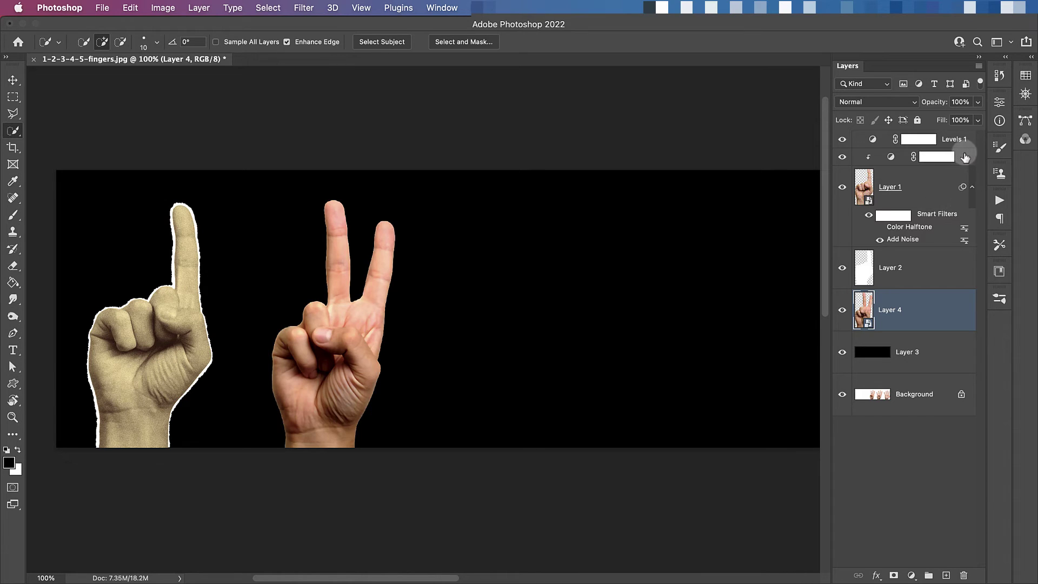
Copy the Gradient Map above Layer 4, clip it to that layer, and copy Layer 1's Add Noise smart filter onto Layer 4
{"action": "left_click", "coordinate": [940, 158]}
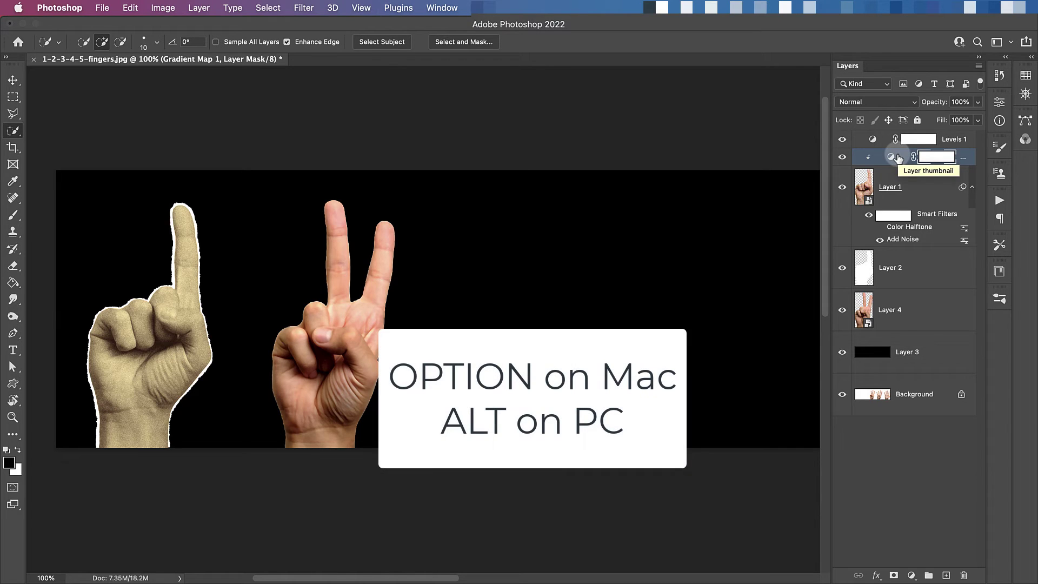
{"action": "left_click_drag", "start_coordinate": [899, 157], "coordinate": [892, 294]}
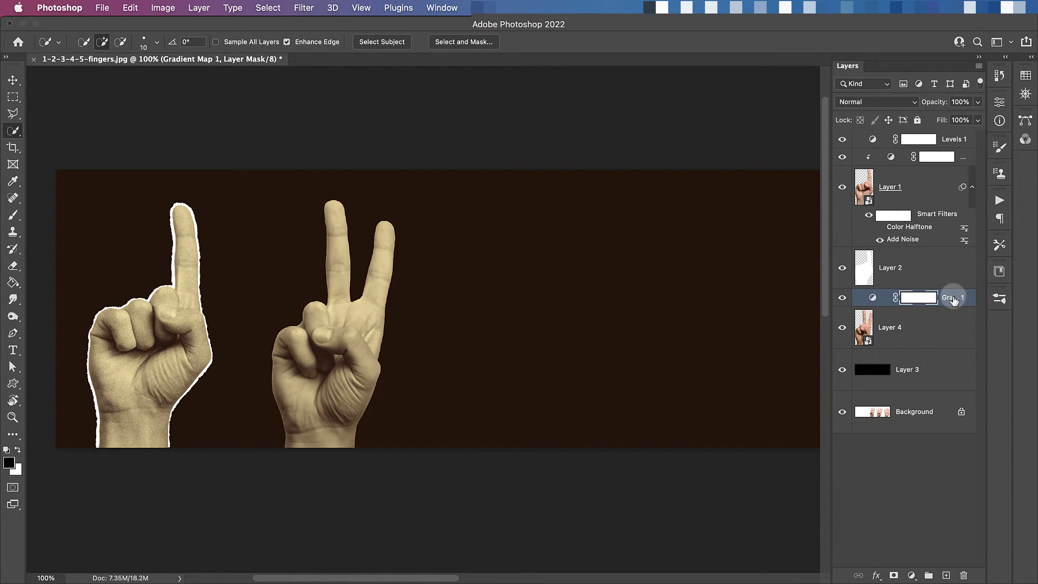
{"action": "left_click", "coordinate": [883, 302], "text": "alt"}
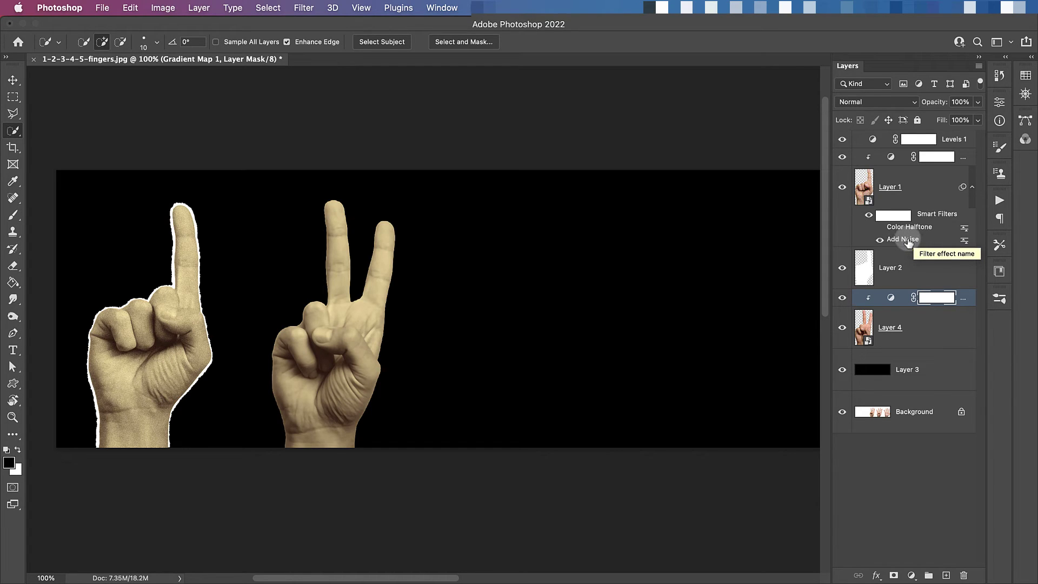
{"action": "left_click_drag", "start_coordinate": [909, 241], "coordinate": [911, 336]}
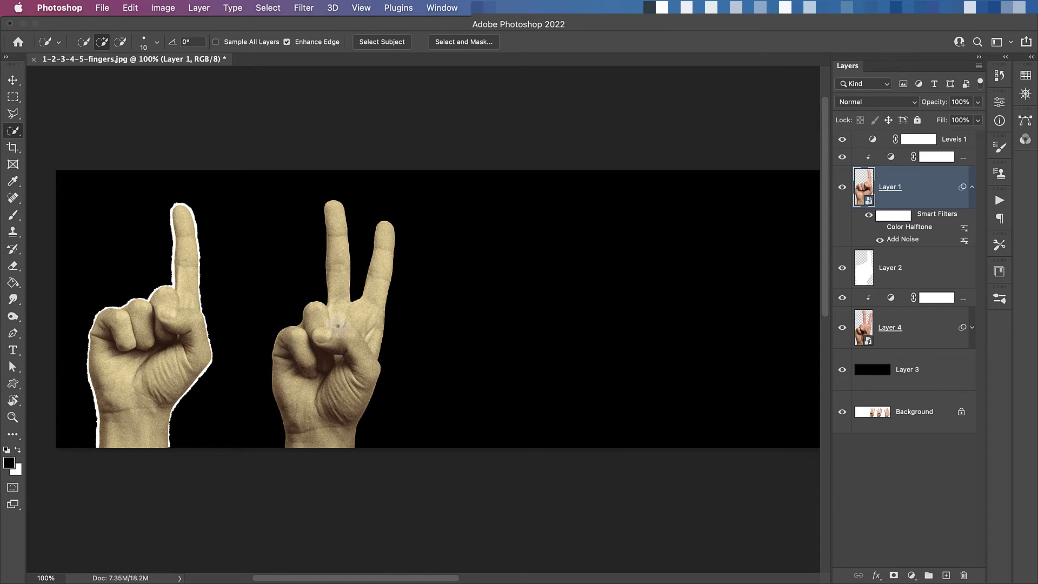
Load Layer 4's hand outline as a selection and add a new empty layer directly beneath Layer 4
{"action": "left_click", "coordinate": [924, 326]}
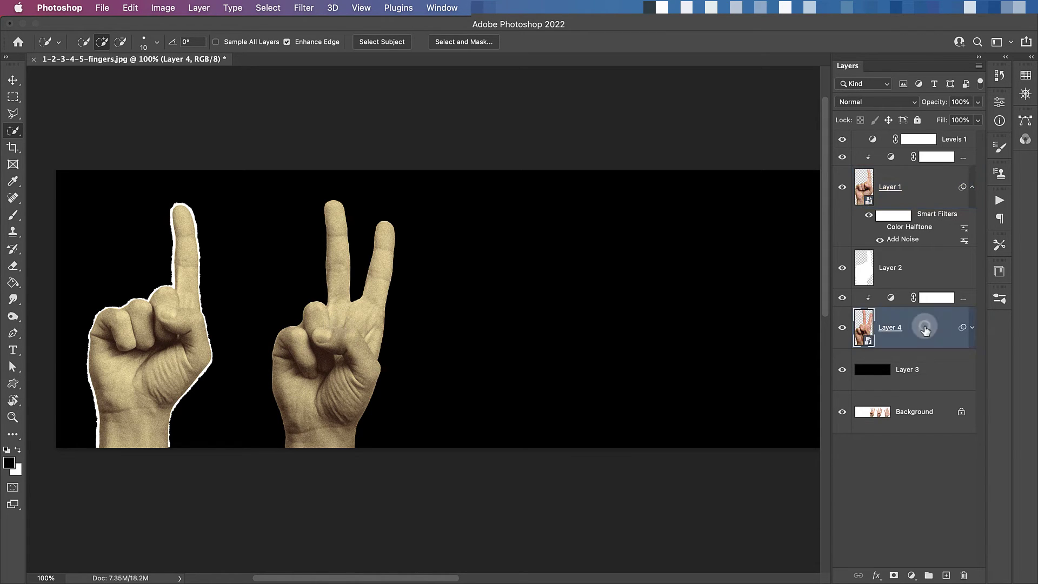
{"action": "left_click", "coordinate": [865, 328], "text": "super"}
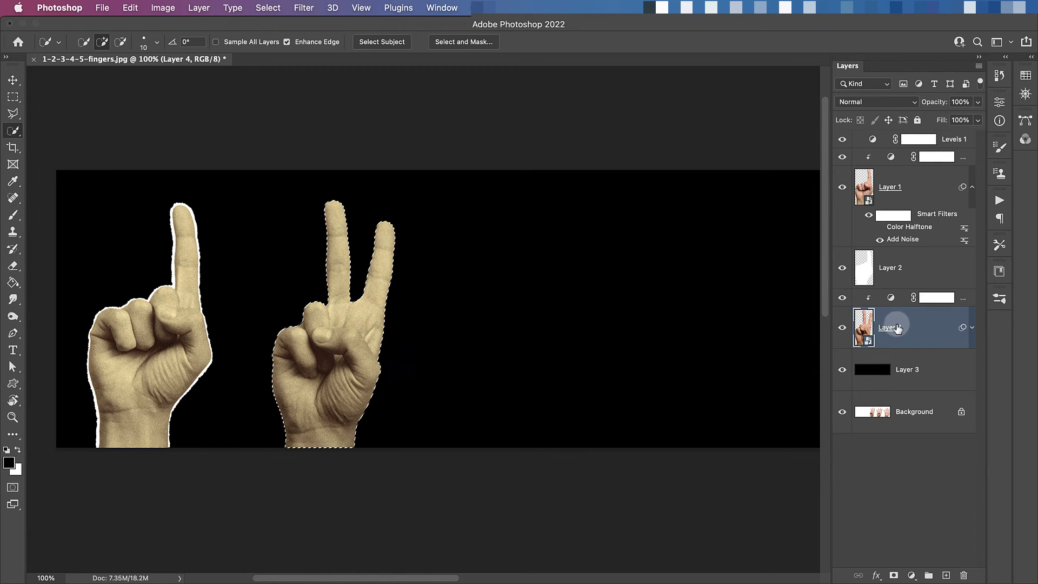
{"action": "left_click", "coordinate": [946, 575]}
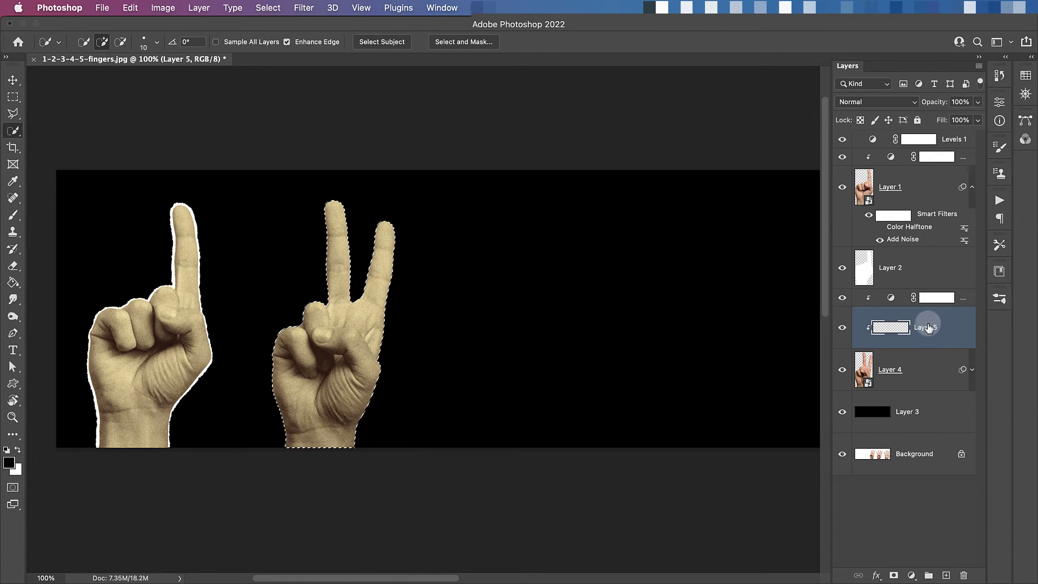
{"action": "left_click_drag", "start_coordinate": [928, 328], "coordinate": [915, 391]}
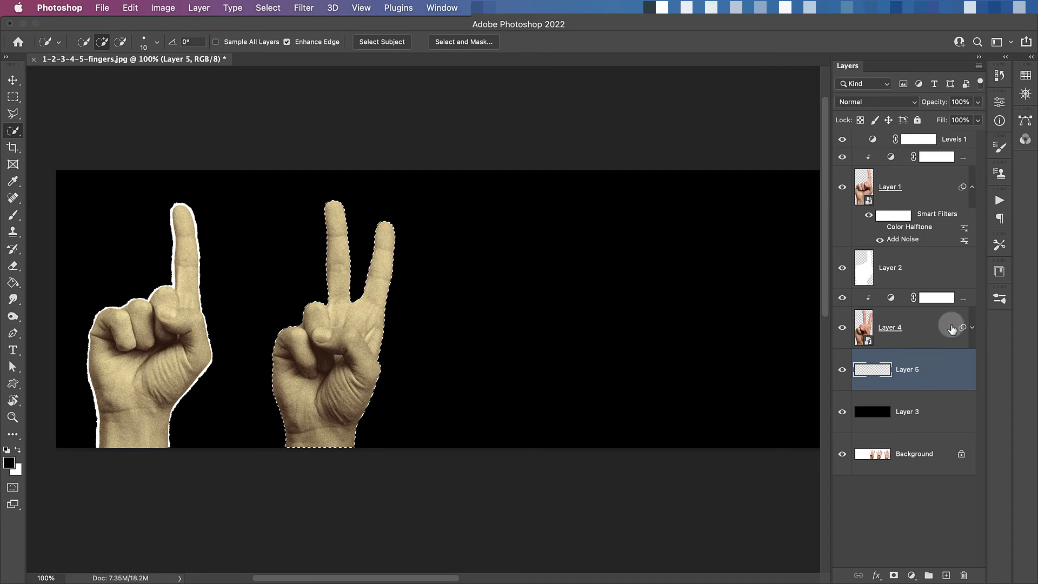
Play the Torn Paper Edge action on Layer 5 to create the two-finger hand's white edge
{"action": "left_click", "coordinate": [999, 200]}
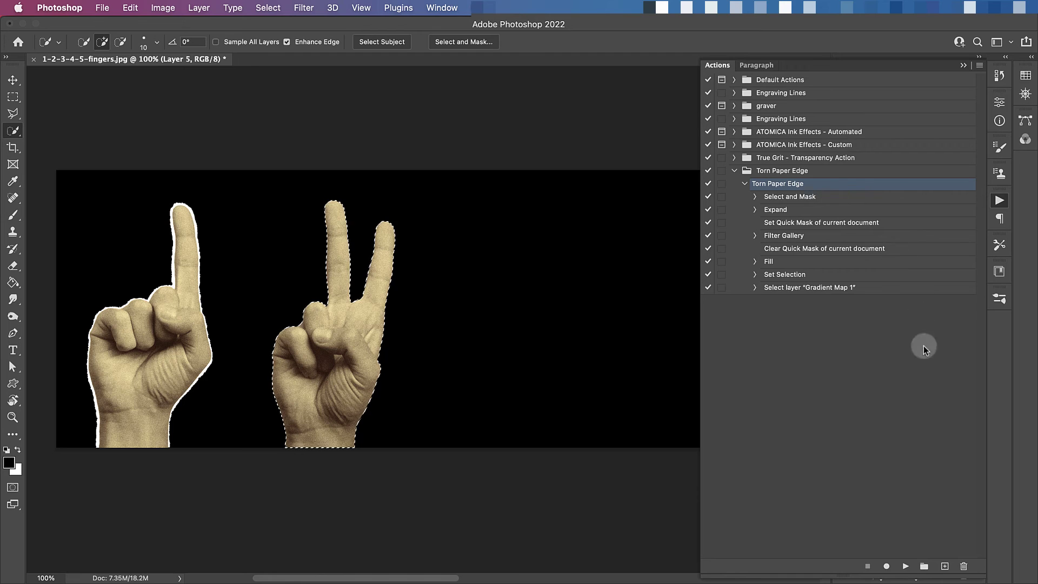
{"action": "left_click", "coordinate": [904, 566]}
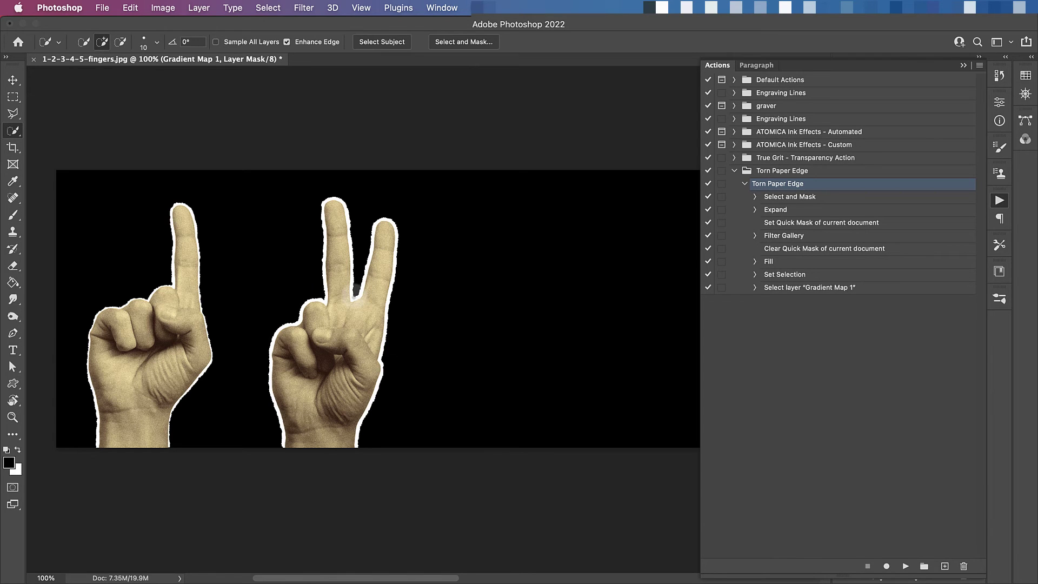
{"action": "key", "text": "alt+F9"}
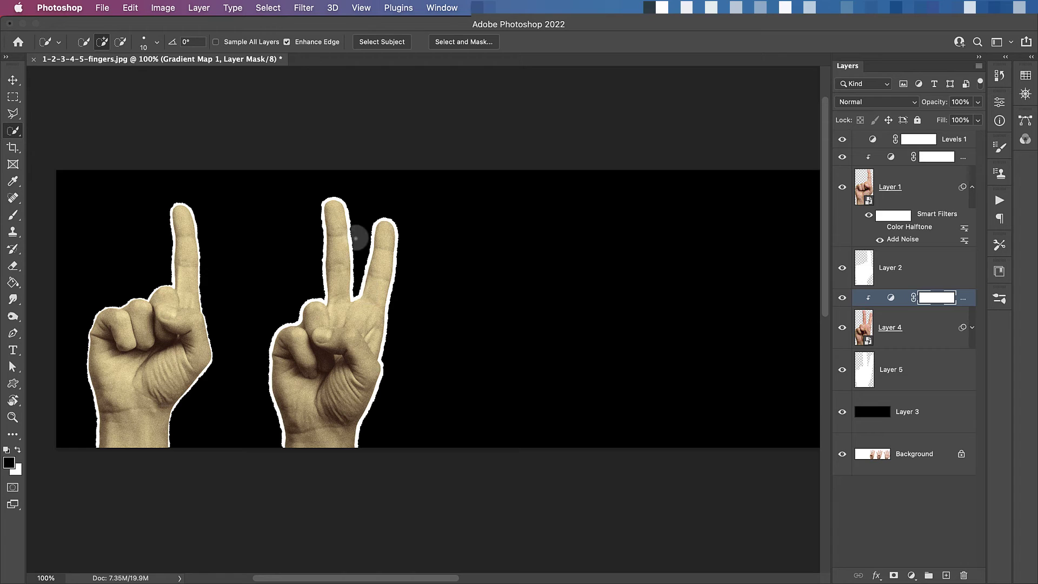
Warp Layer 5 with Free Transform so the white torn edge sits unevenly around the two-finger hand, and apply the warp
{"action": "left_click", "coordinate": [894, 370]}
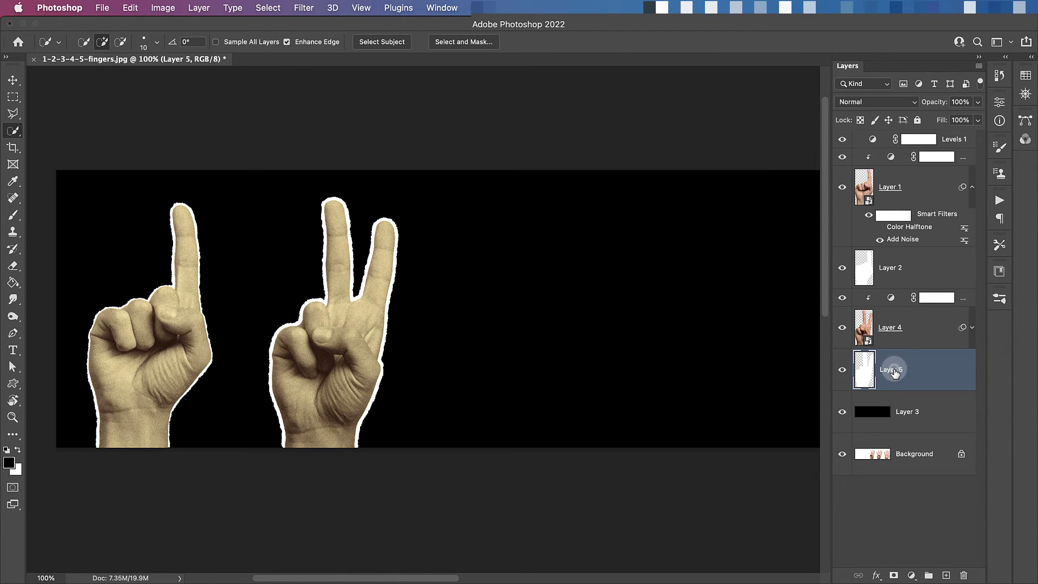
{"action": "left_click", "coordinate": [128, 8]}
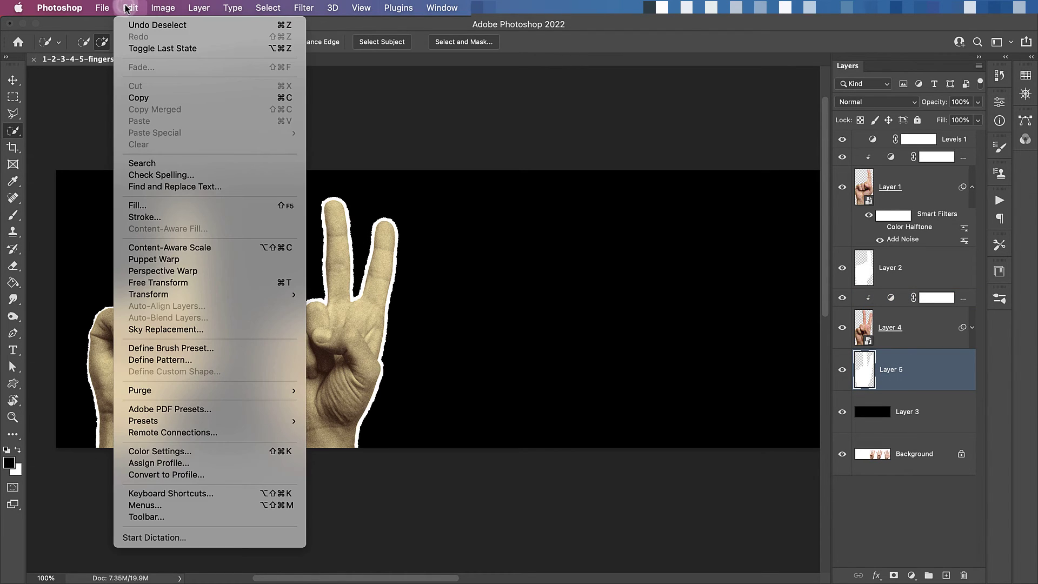
{"action": "left_click", "coordinate": [284, 283]}
{"action": "left_click", "coordinate": [596, 41]}
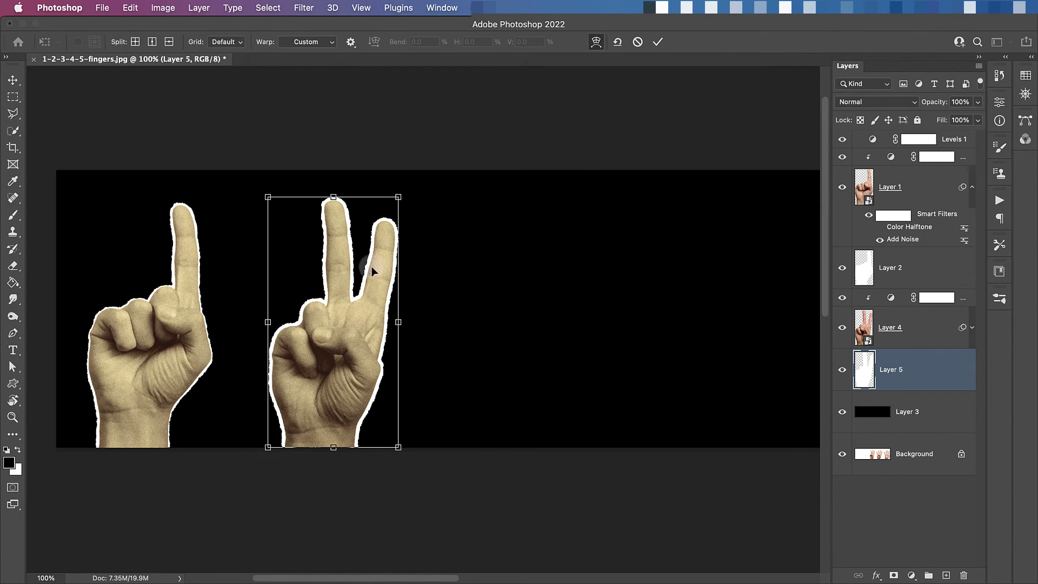
{"action": "left_click_drag", "start_coordinate": [366, 273], "coordinate": [318, 262]}
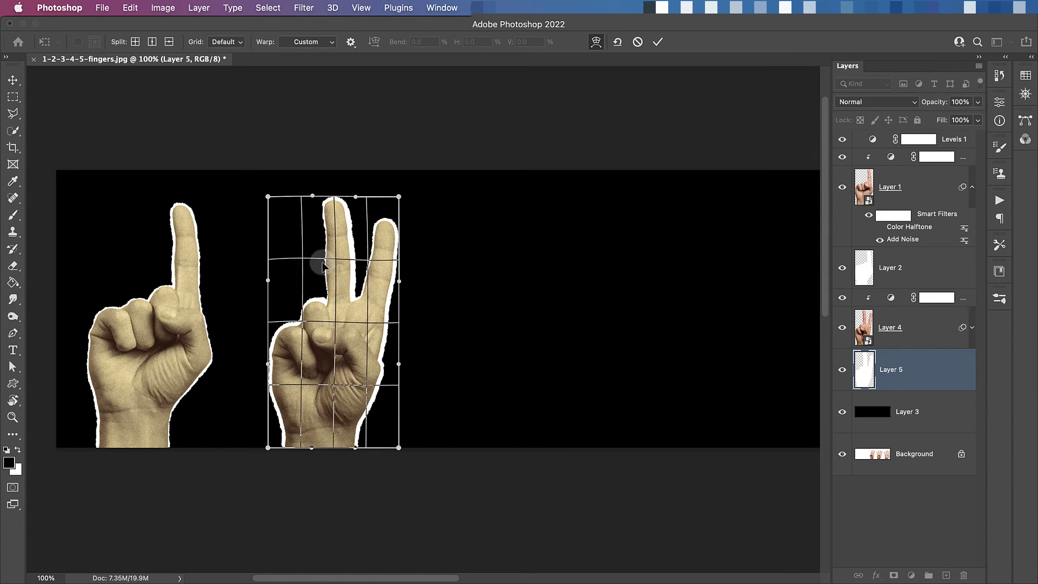
{"action": "left_click_drag", "start_coordinate": [398, 364], "coordinate": [392, 363]}
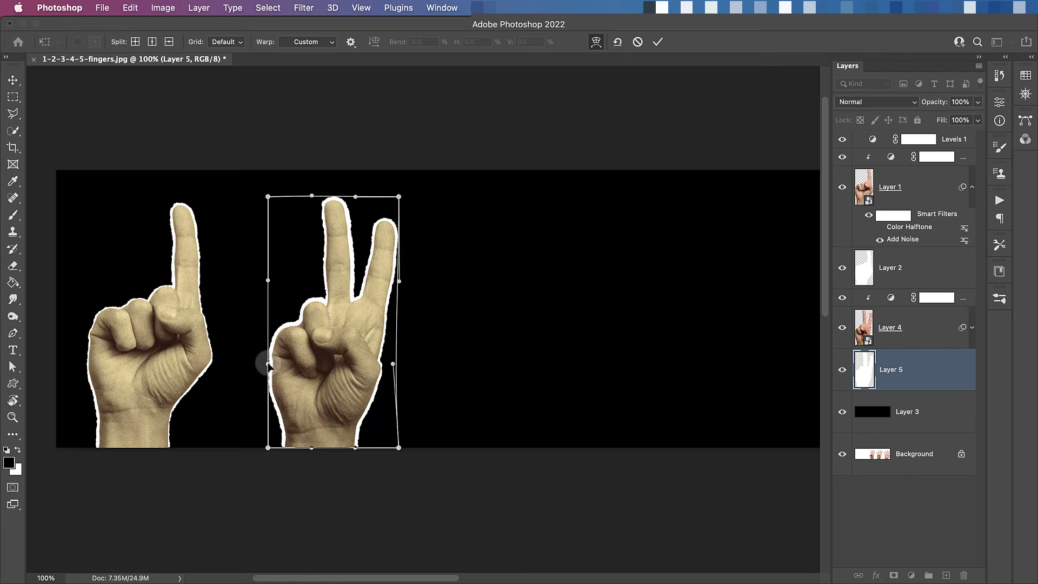
{"action": "left_click_drag", "start_coordinate": [262, 364], "coordinate": [273, 369]}
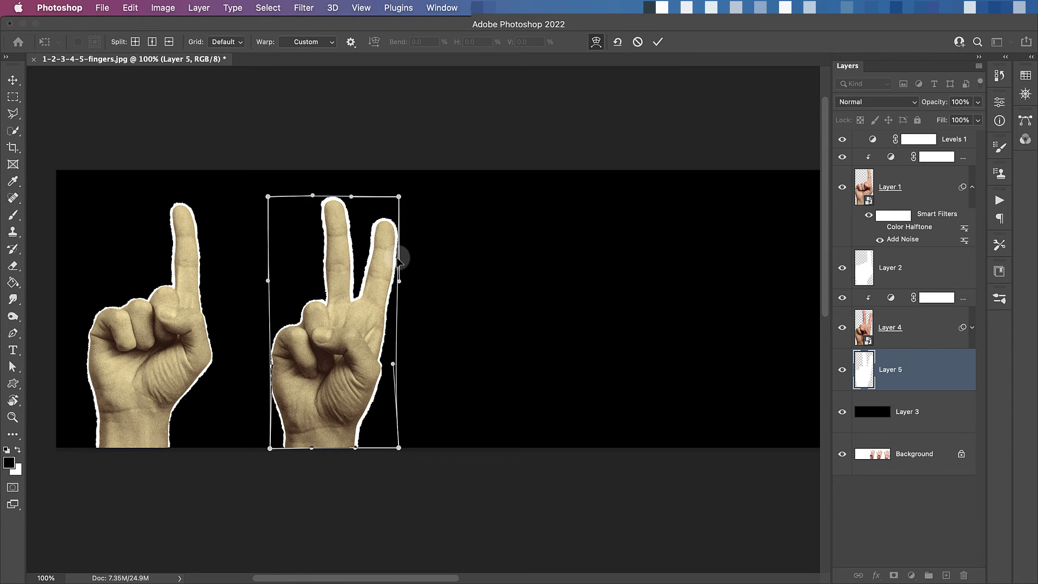
{"action": "left_click", "coordinate": [657, 42]}
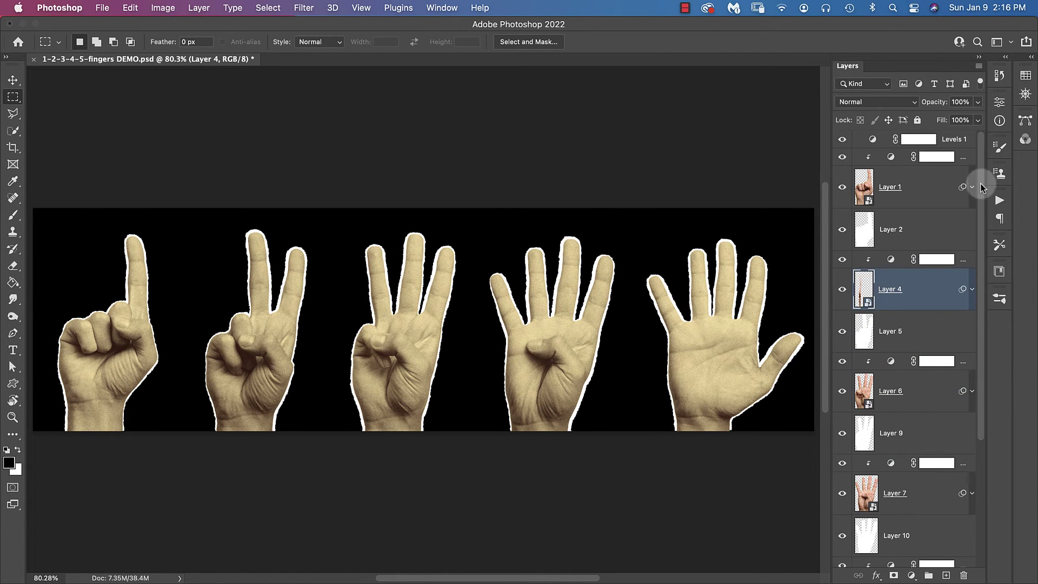
Review the hand, white edge and clipped Gradient Map layers, including the Add Noise smart filter on Layer 6
{"action": "left_click", "coordinate": [926, 189]}
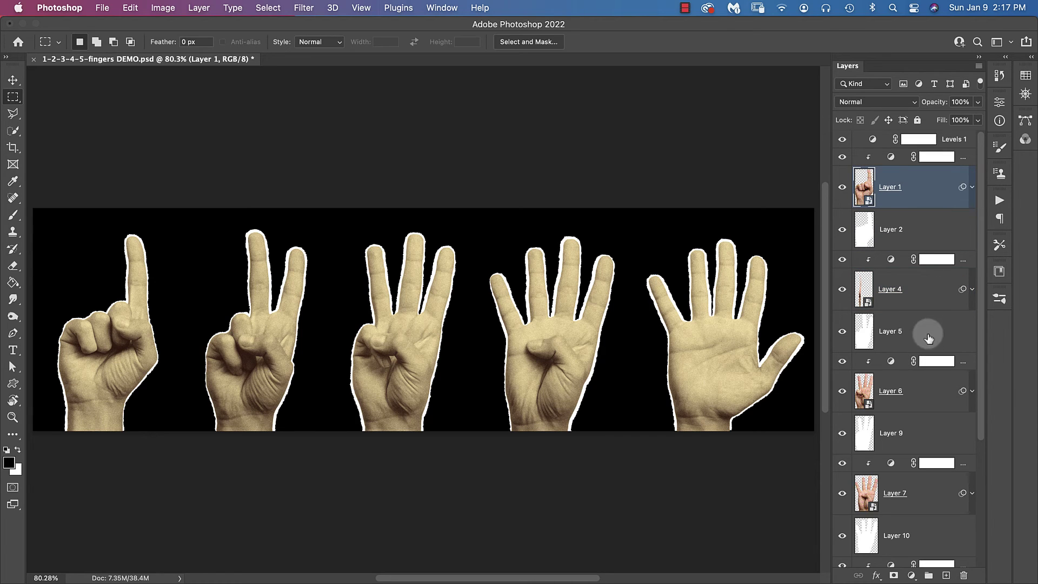
{"action": "left_click", "coordinate": [909, 229]}
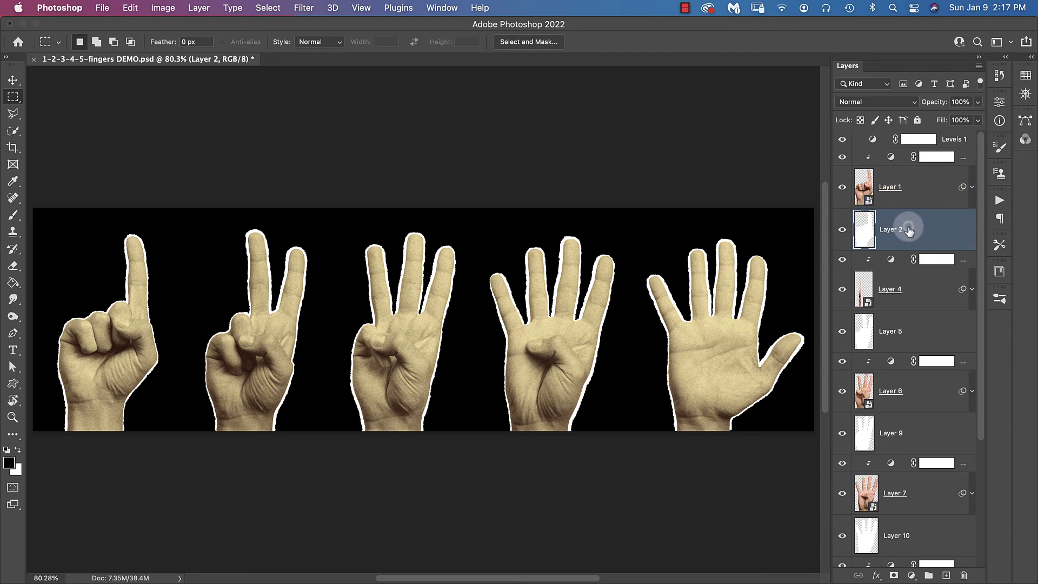
{"action": "left_click", "coordinate": [913, 391]}
{"action": "left_click", "coordinate": [971, 391]}
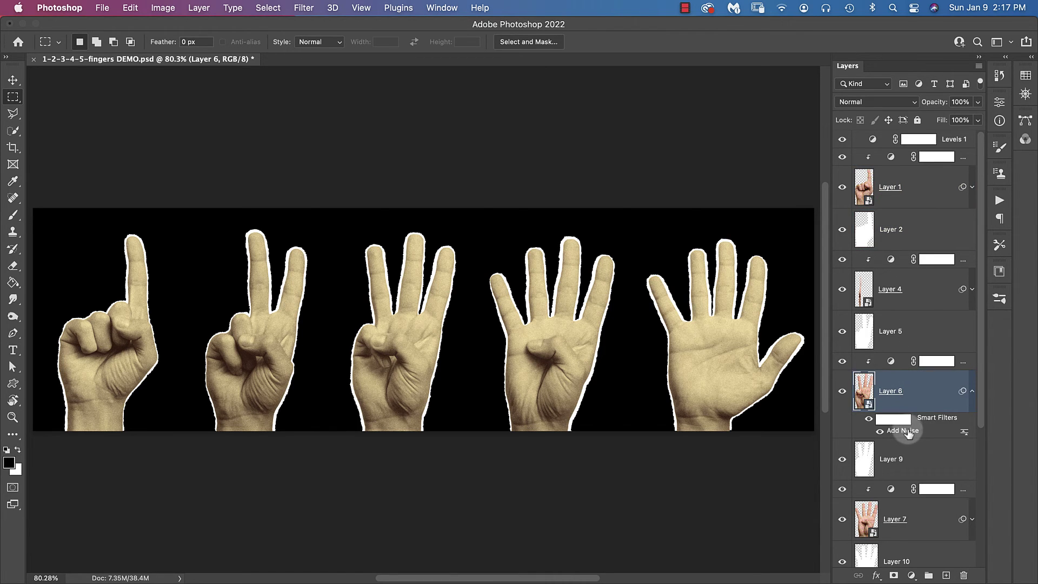
{"action": "left_click", "coordinate": [973, 391]}
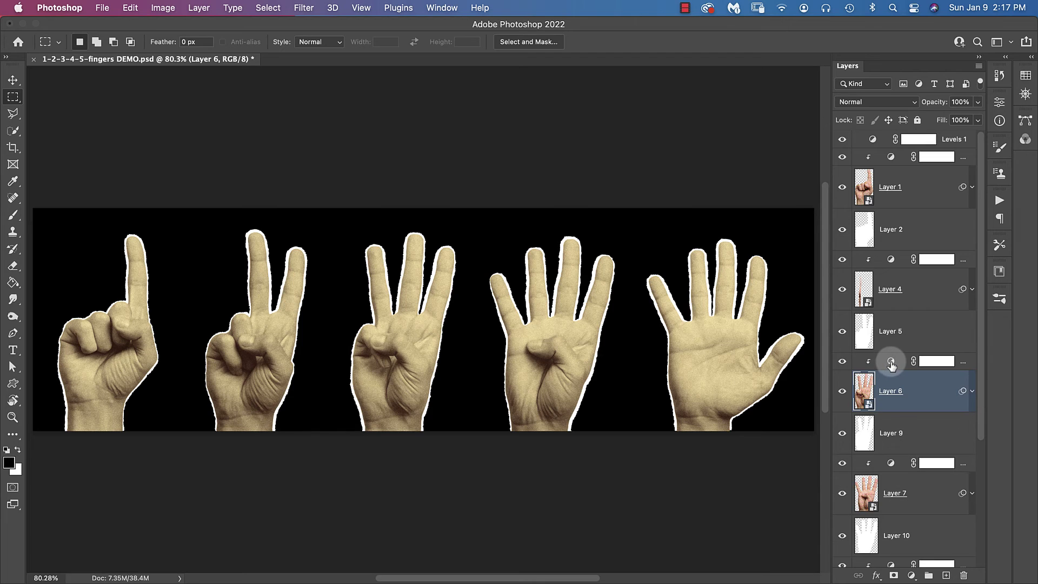
{"action": "left_click", "coordinate": [890, 368]}
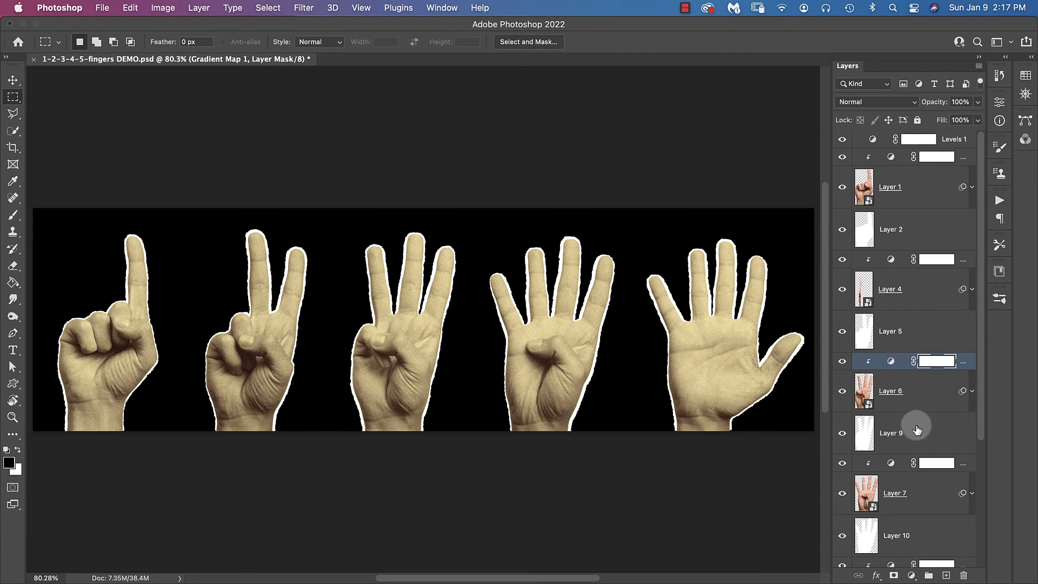
{"action": "left_click", "coordinate": [949, 361]}
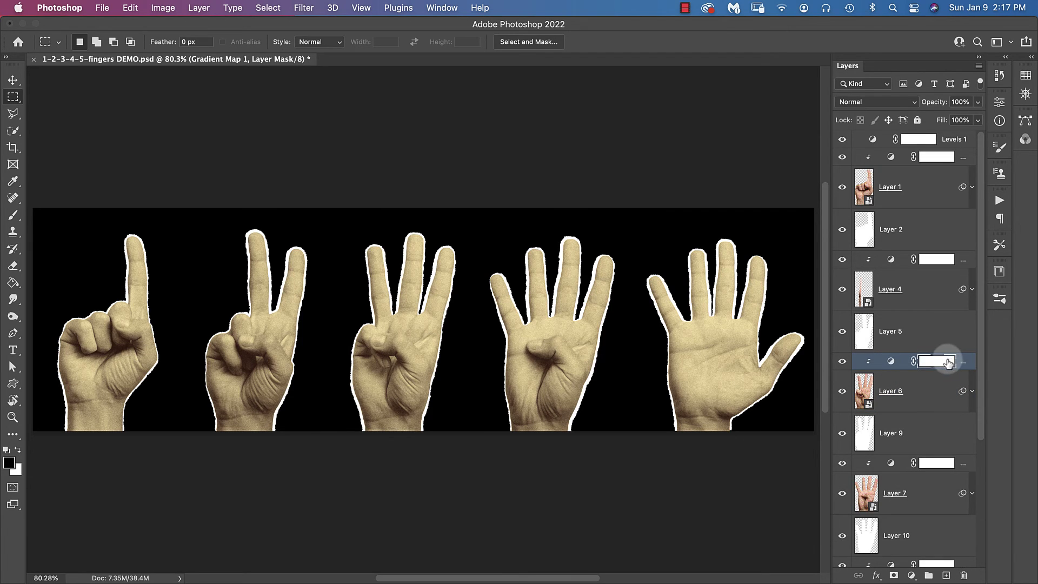
{"action": "left_click", "coordinate": [942, 368]}
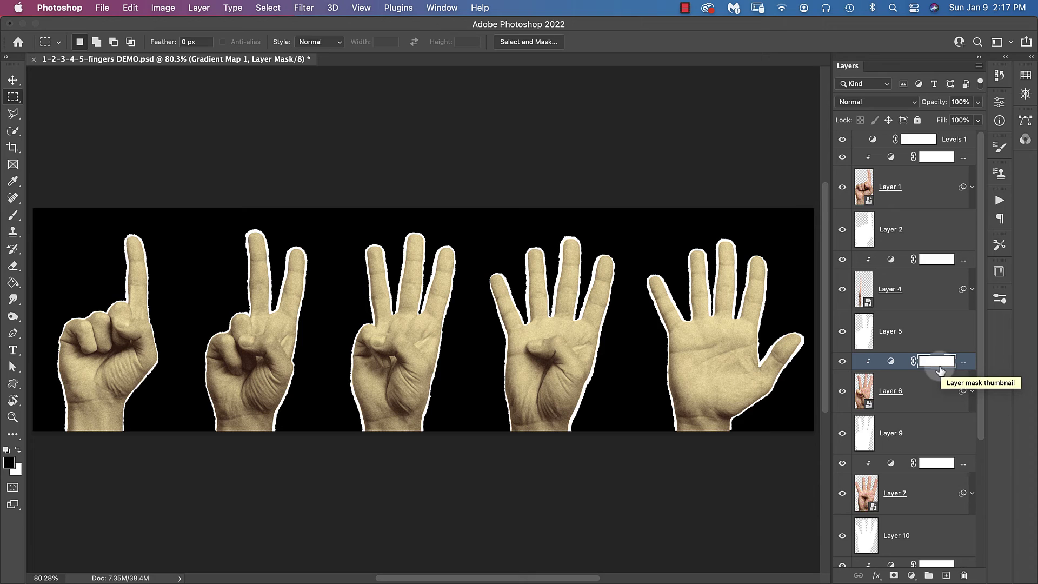
{"action": "left_click", "coordinate": [938, 366]}
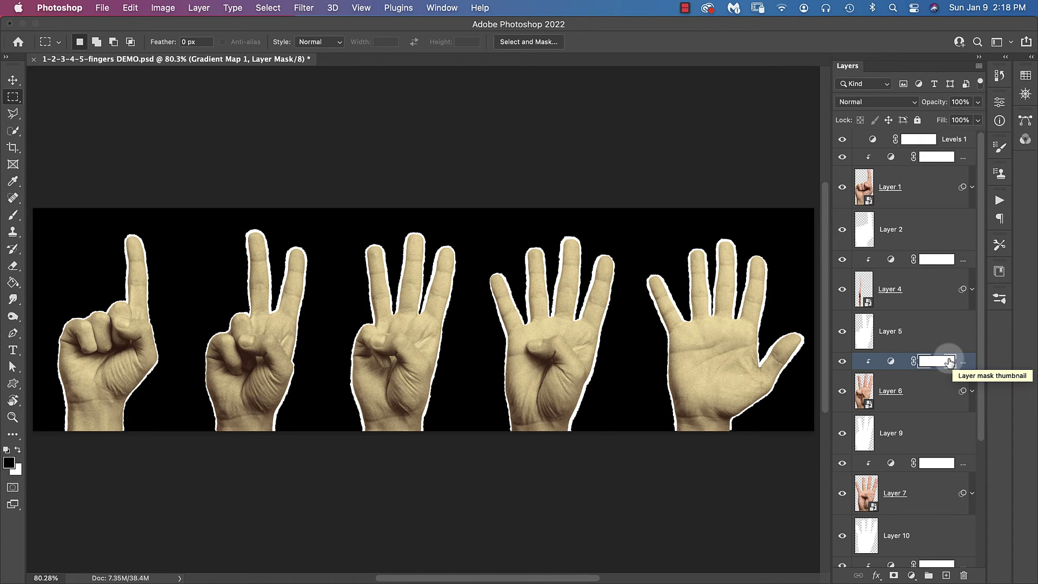
Merge the one-finger hand's Gradient Map, Layer 1 and Layer 2 into a single layer
{"action": "left_click", "coordinate": [897, 158]}
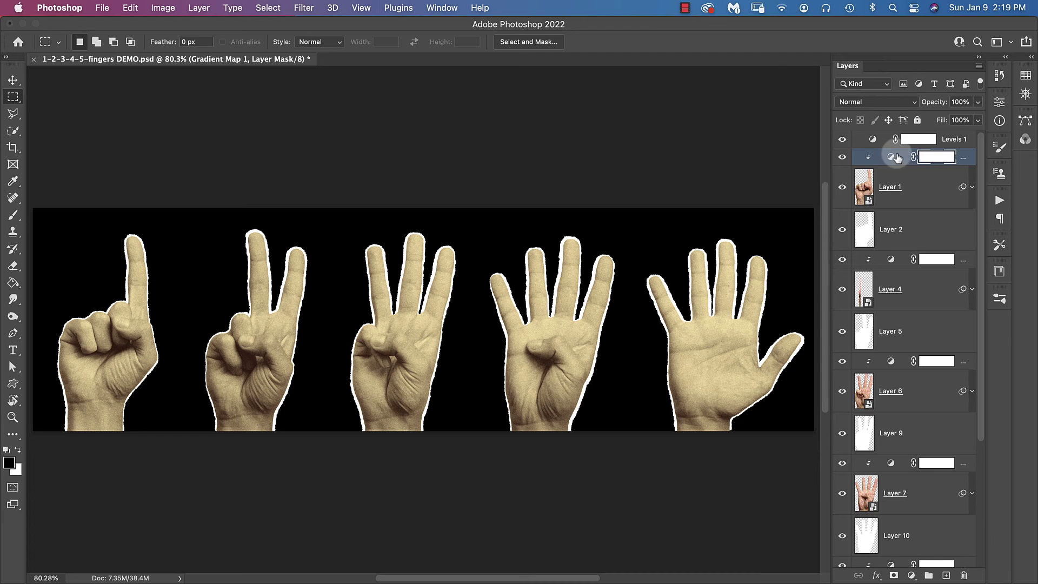
{"action": "left_click", "coordinate": [919, 187]}
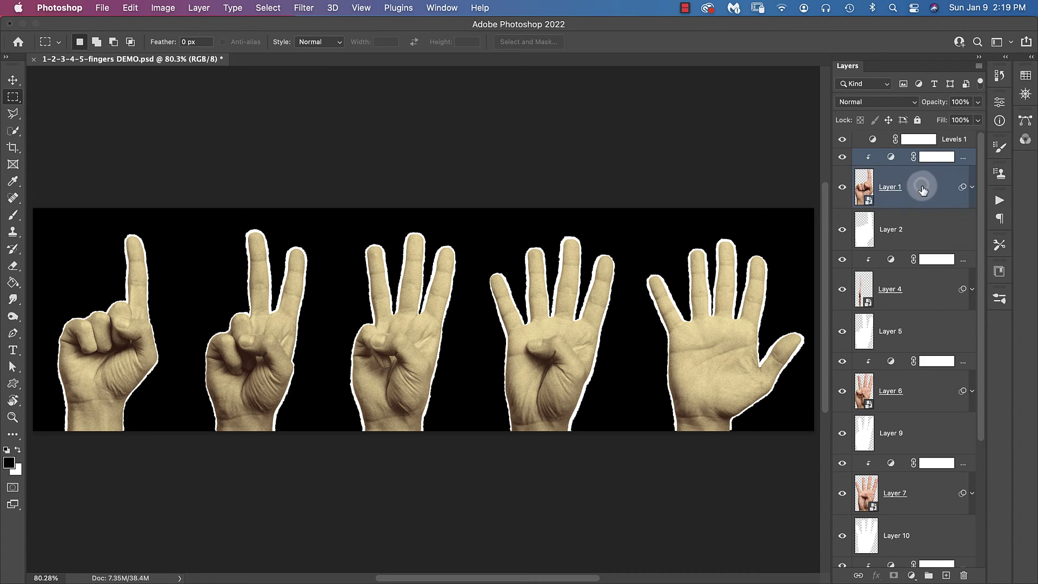
{"action": "left_click", "coordinate": [918, 228], "text": "shift"}
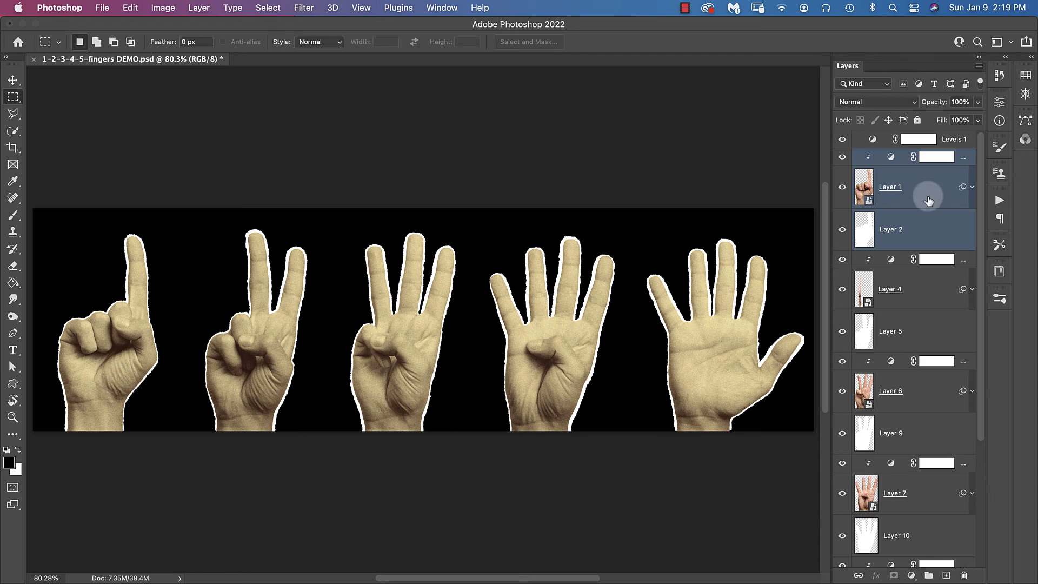
{"action": "left_click", "coordinate": [199, 7]}
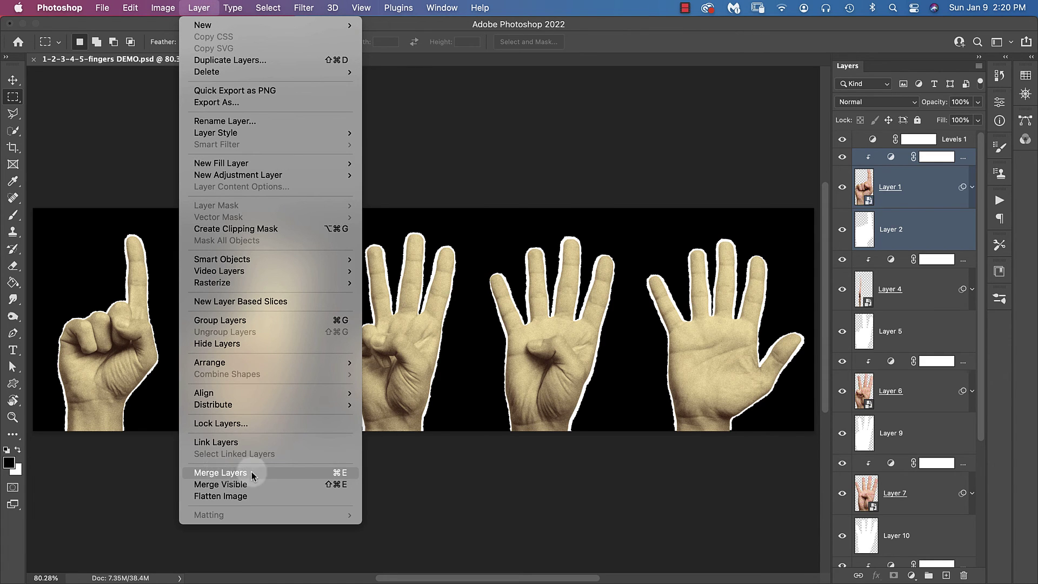
{"action": "left_click", "coordinate": [340, 474]}
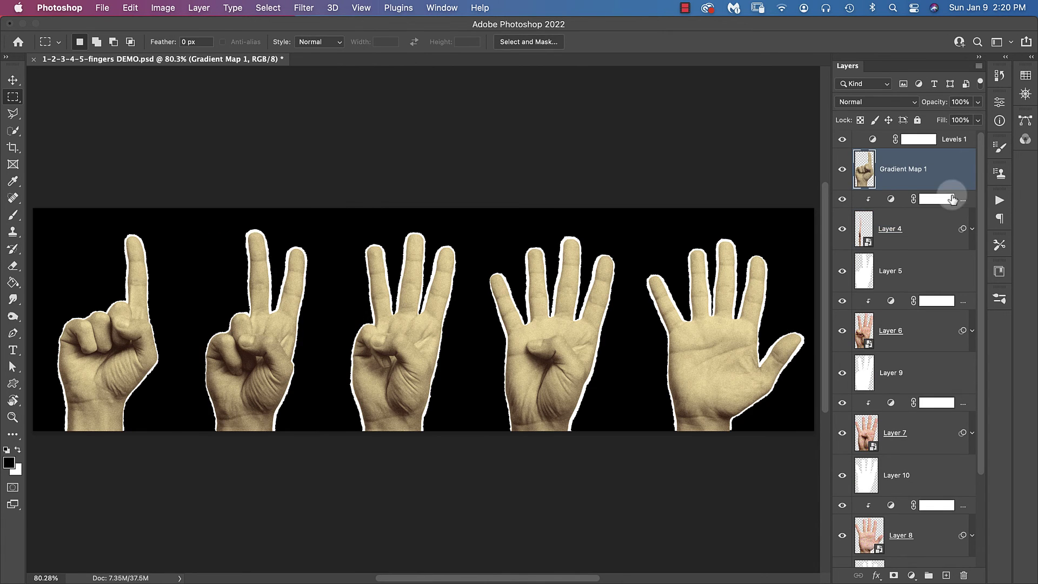
Rename the merged one-finger hand layer as 1 and check its content by toggling the layer's visibility
{"action": "double_click", "coordinate": [901, 170]}
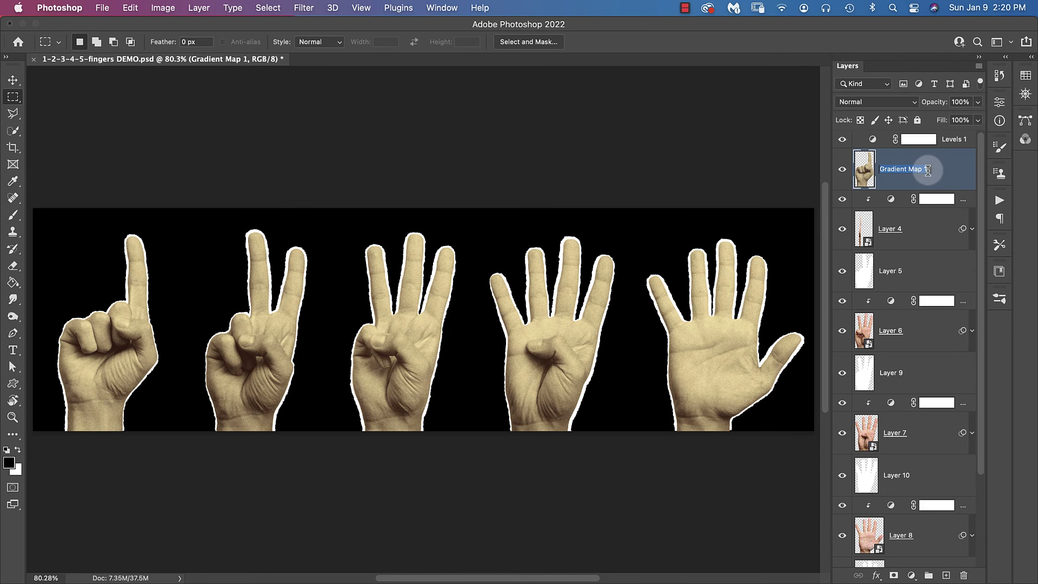
{"action": "type", "text": "1"}
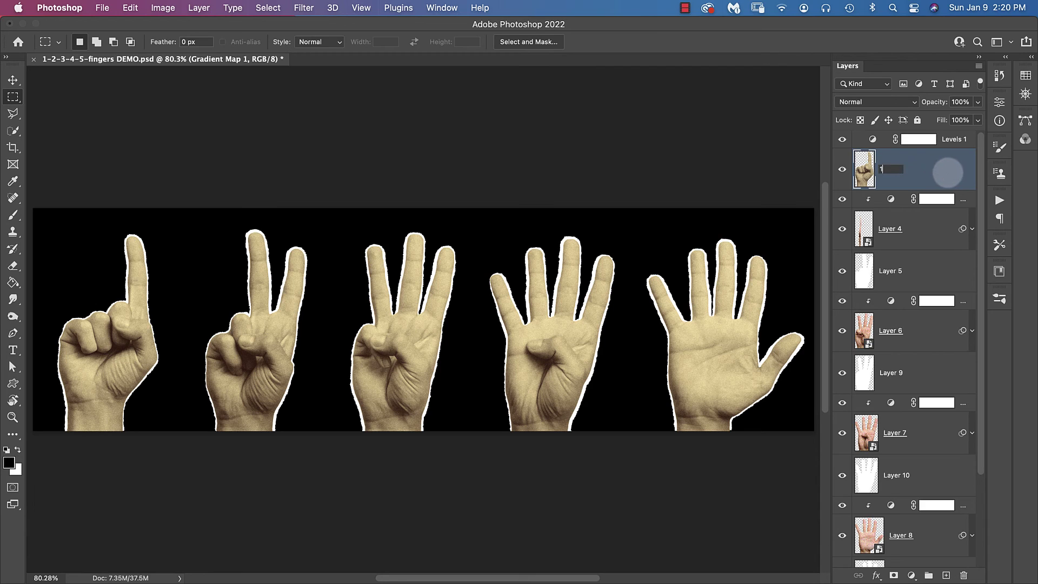
{"action": "key", "text": "Return"}
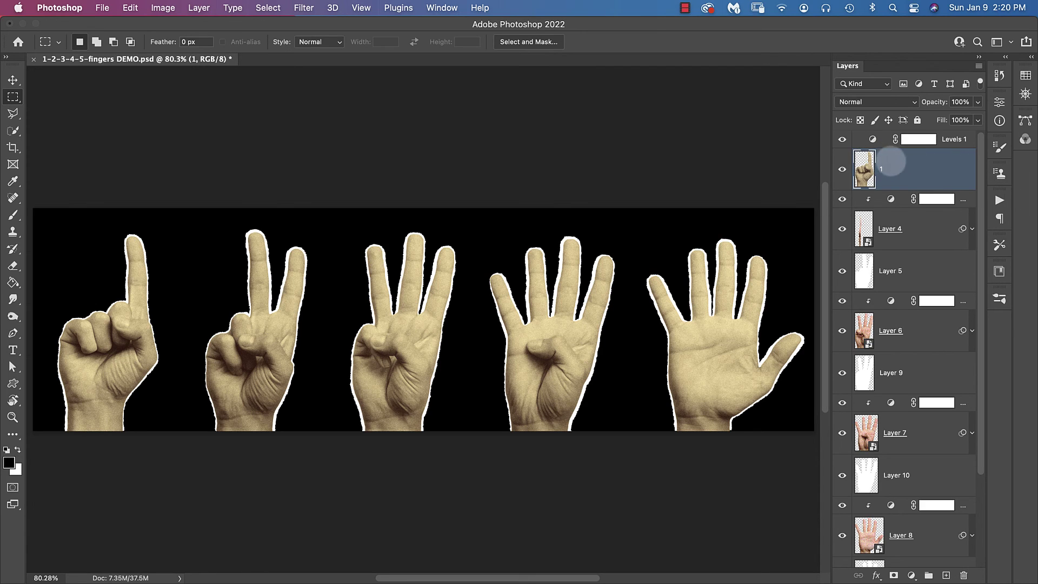
{"action": "left_click", "coordinate": [842, 169]}
{"action": "left_click", "coordinate": [842, 169]}
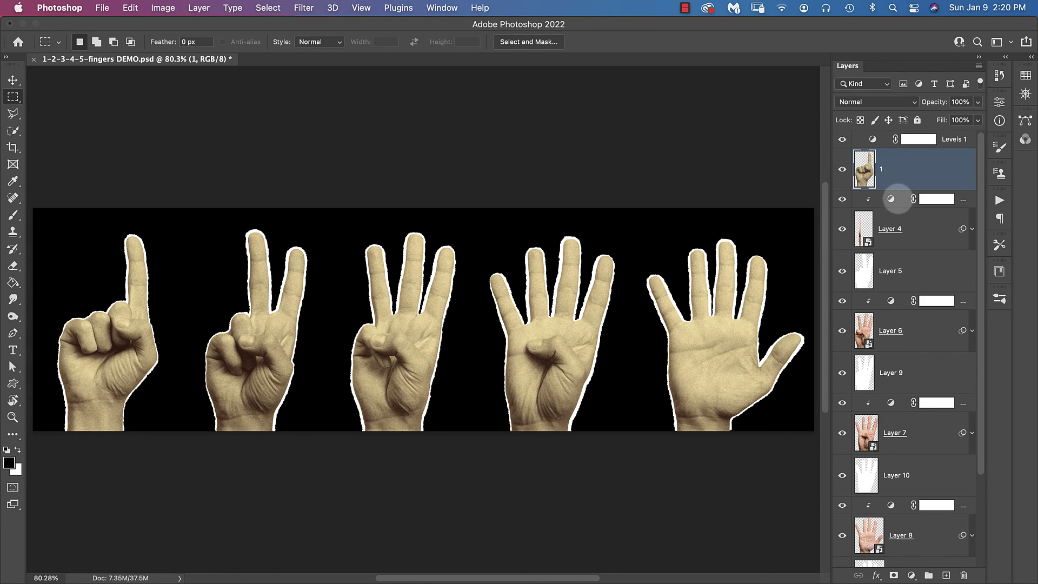
Merge the two-finger hand's Gradient Map, Layer 4 and Layer 5 into one layer and rename it 2
{"action": "left_click", "coordinate": [891, 199]}
{"action": "left_click", "coordinate": [921, 228], "text": "shift"}
{"action": "left_click", "coordinate": [936, 273], "text": "shift"}
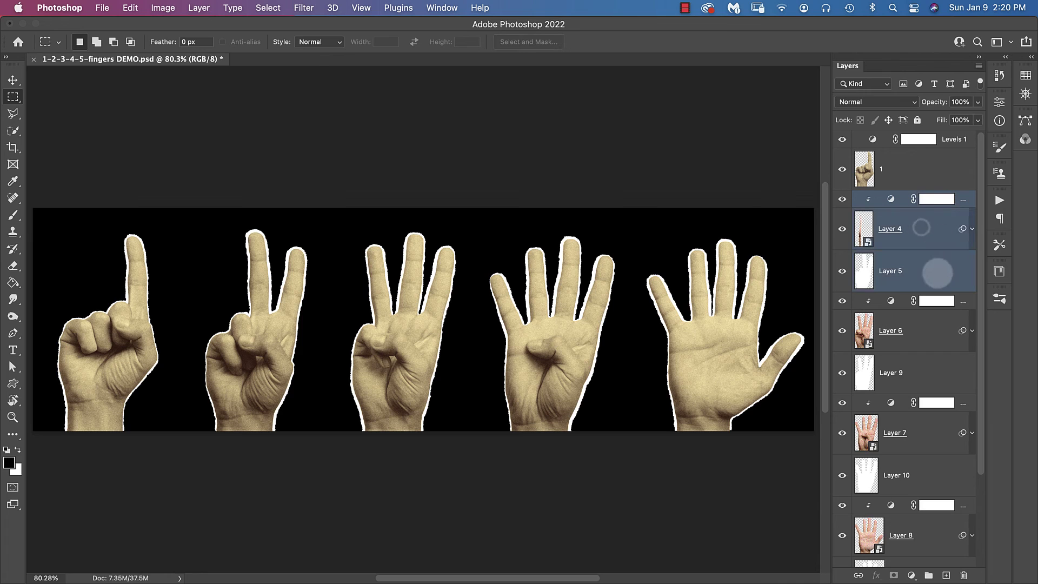
{"action": "left_click", "coordinate": [196, 8]}
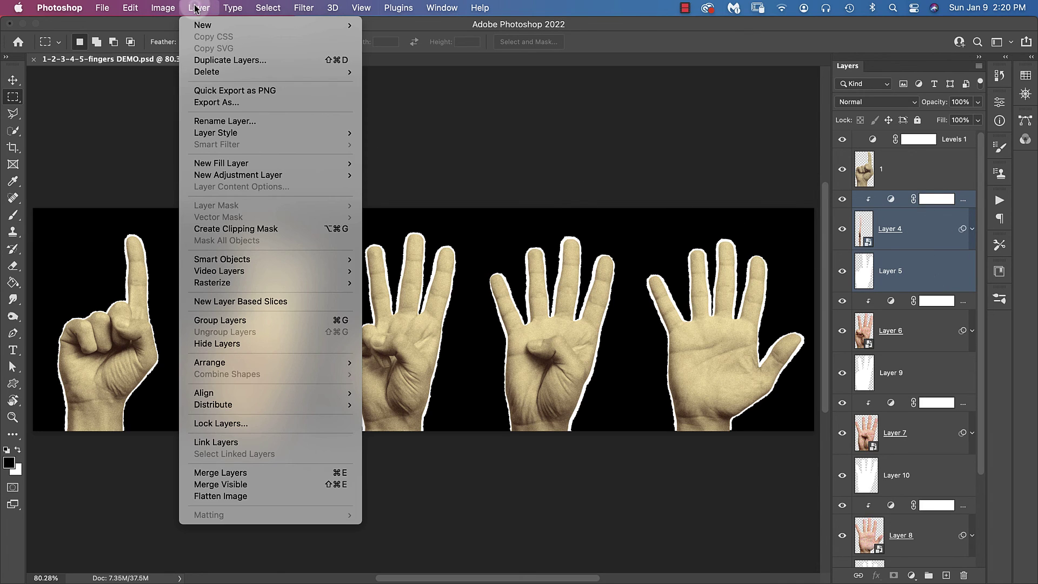
{"action": "left_click", "coordinate": [223, 473]}
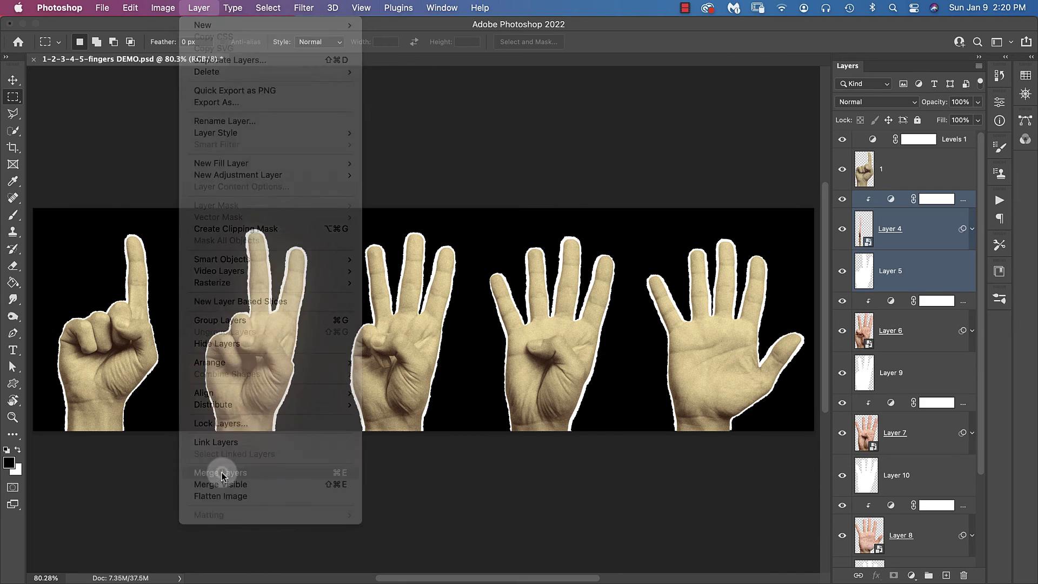
{"action": "double_click", "coordinate": [901, 212]}
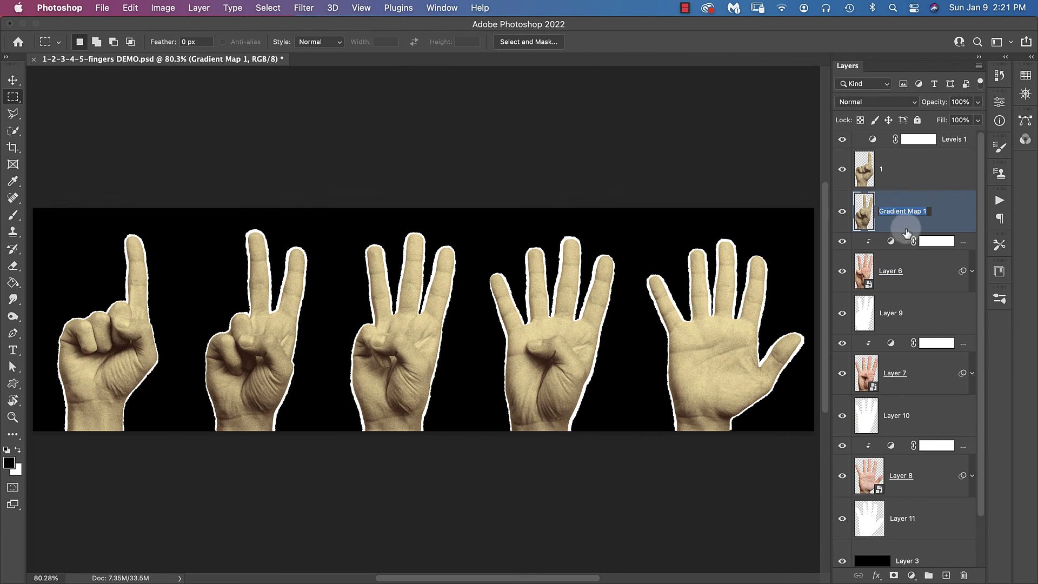
{"action": "type", "text": "2"}
Merge the three-finger hand's Gradient Map, Layer 6 and Layer 9 into one layer and rename it 3
{"action": "left_click", "coordinate": [938, 241]}
{"action": "left_click", "coordinate": [914, 309], "text": "shift"}
{"action": "key", "text": "super+e"}
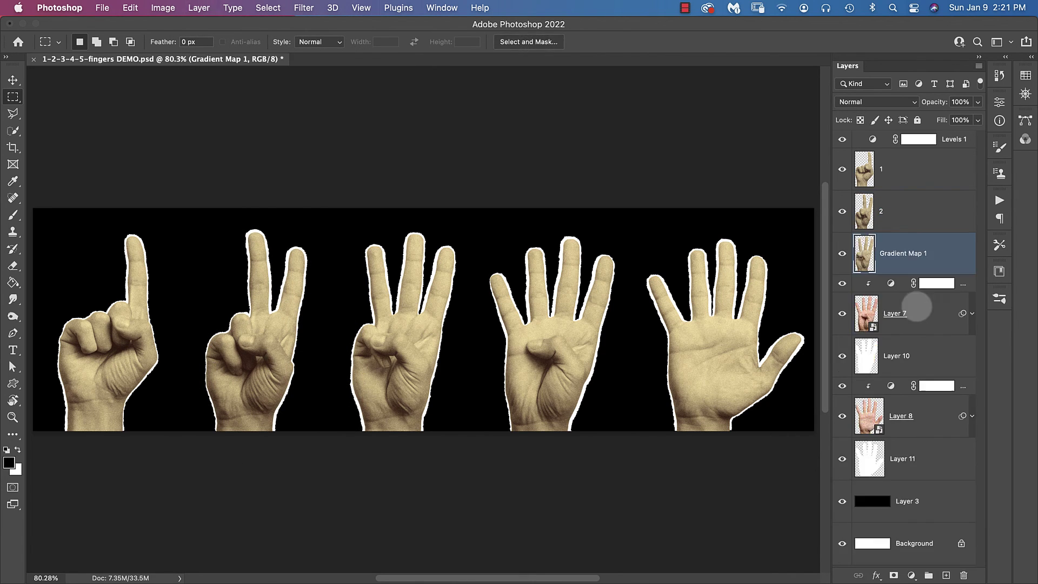
{"action": "double_click", "coordinate": [910, 254]}
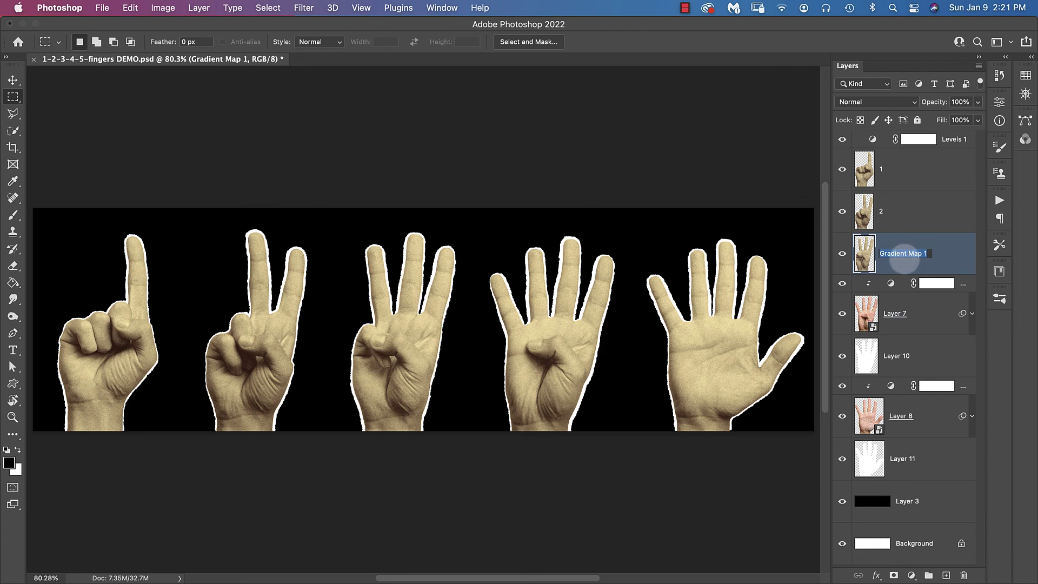
{"action": "type", "text": "3"}
{"action": "left_click", "coordinate": [900, 281]}
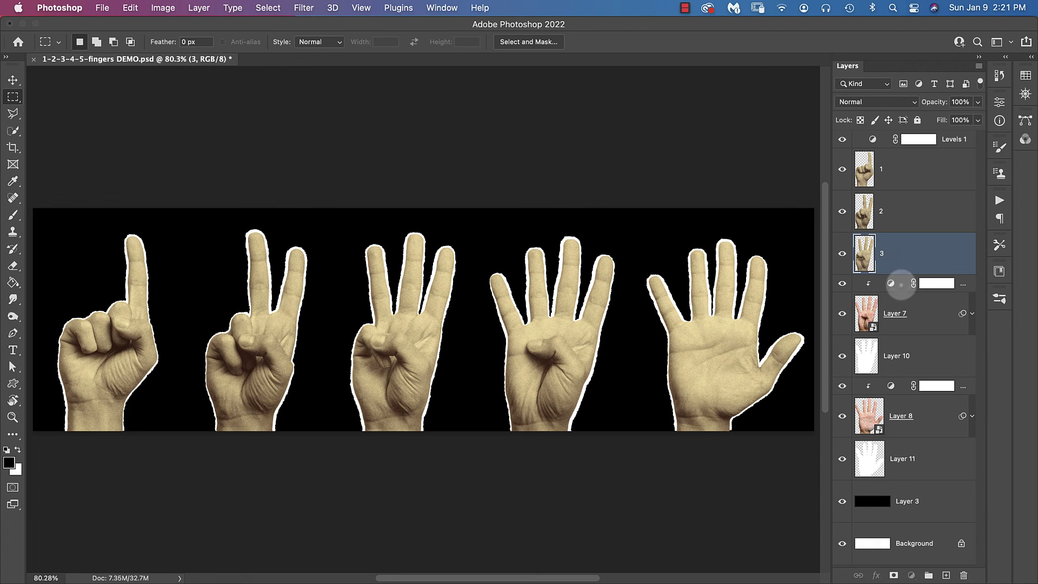
Merge the four-finger hand's Gradient Map, Layer 7 and Layer 10 into one layer and rename it 4
{"action": "left_click", "coordinate": [900, 282]}
{"action": "left_click", "coordinate": [929, 309], "text": "shift"}
{"action": "left_click", "coordinate": [934, 352], "text": "shift"}
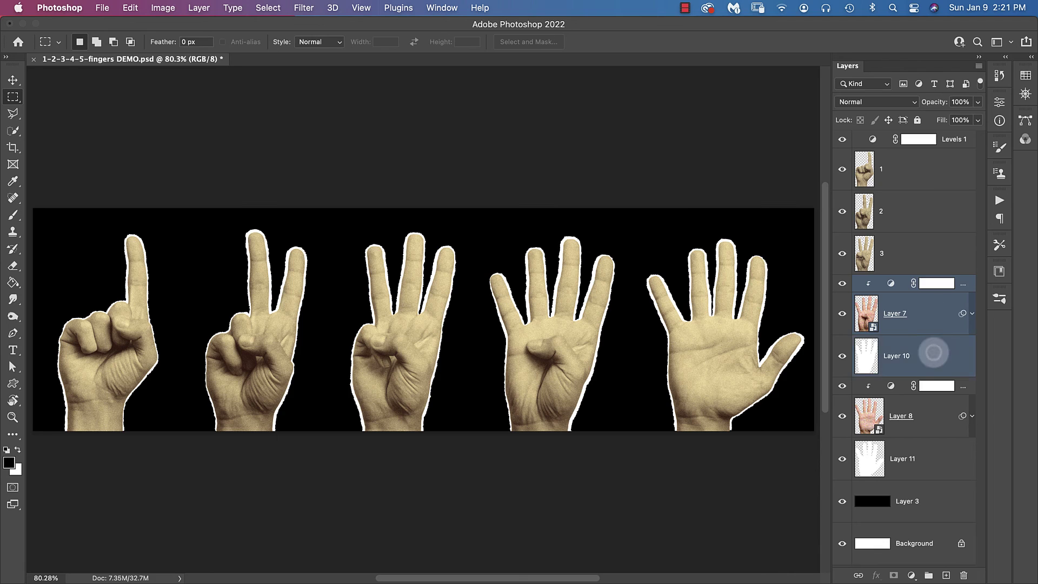
{"action": "key", "text": "super+e"}
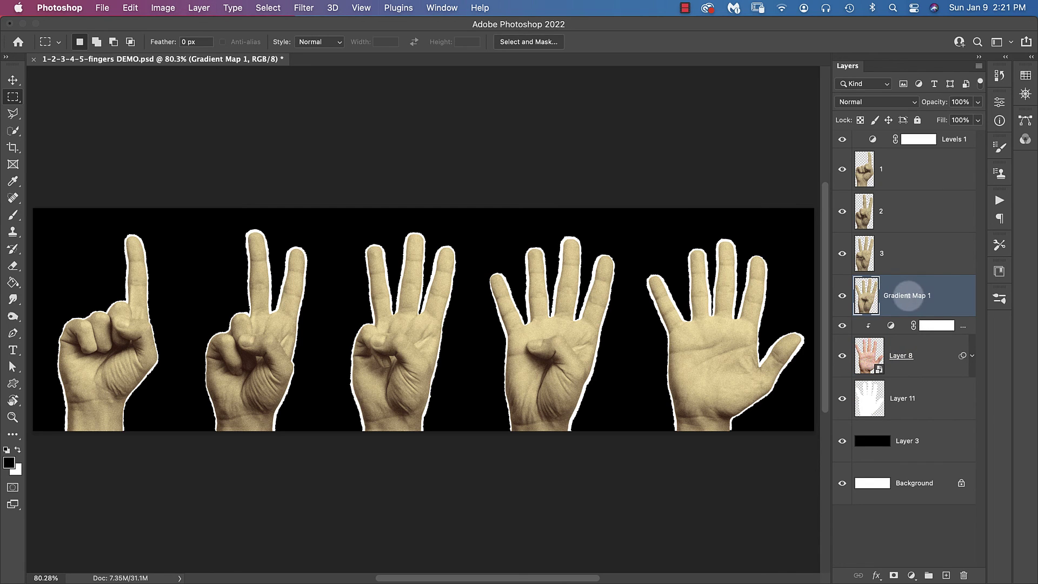
{"action": "double_click", "coordinate": [907, 296]}
{"action": "type", "text": "4"}
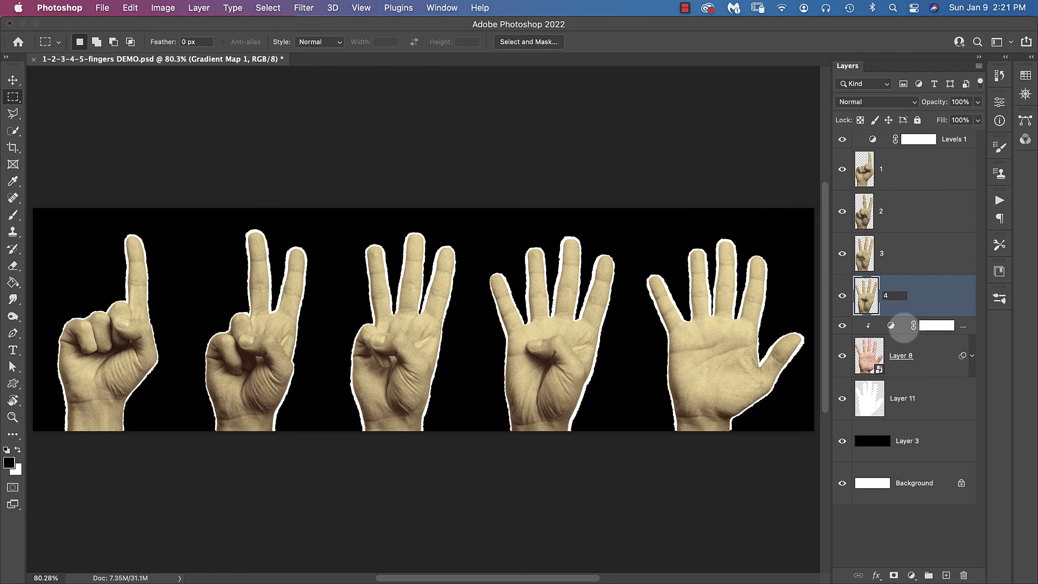
{"action": "key", "text": "Return"}
Merge the five-finger hand's Gradient Map, Layer 8 and Layer 11 into one layer and rename it 5
{"action": "left_click", "coordinate": [900, 327]}
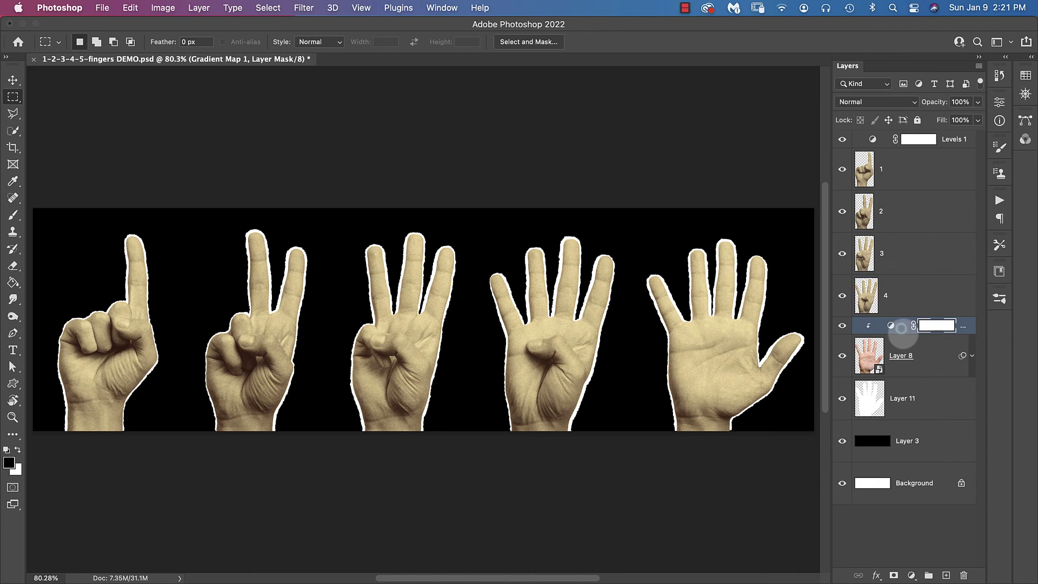
{"action": "left_click", "coordinate": [925, 398], "text": "shift"}
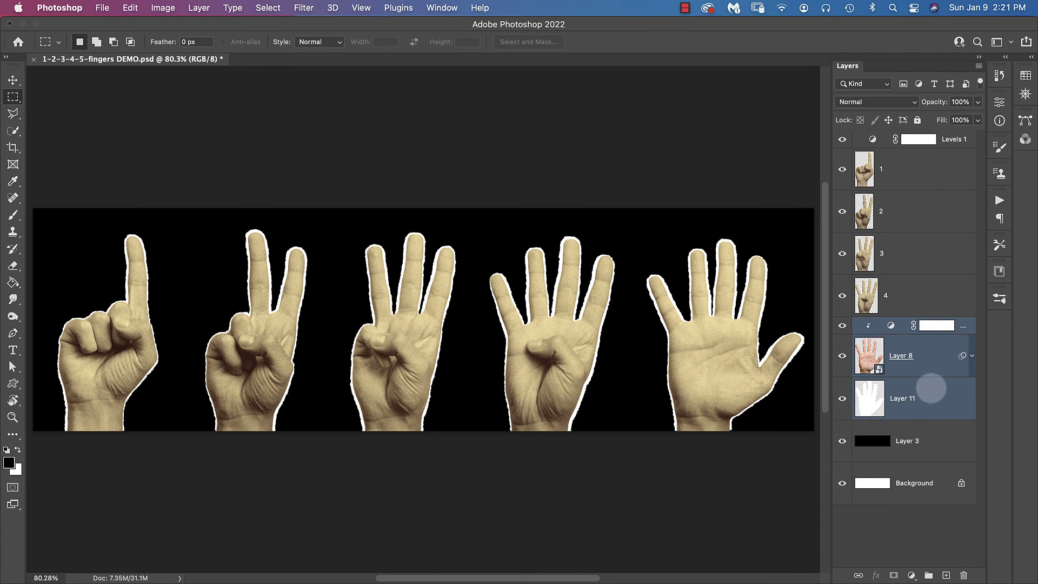
{"action": "key", "text": "super+e"}
{"action": "double_click", "coordinate": [905, 338]}
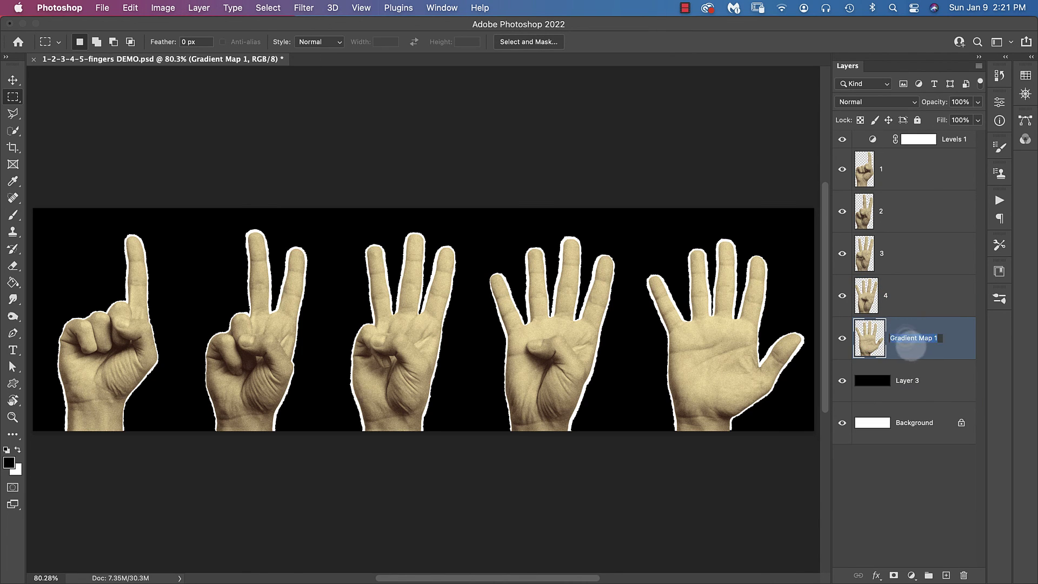
{"action": "type", "text": "5"}
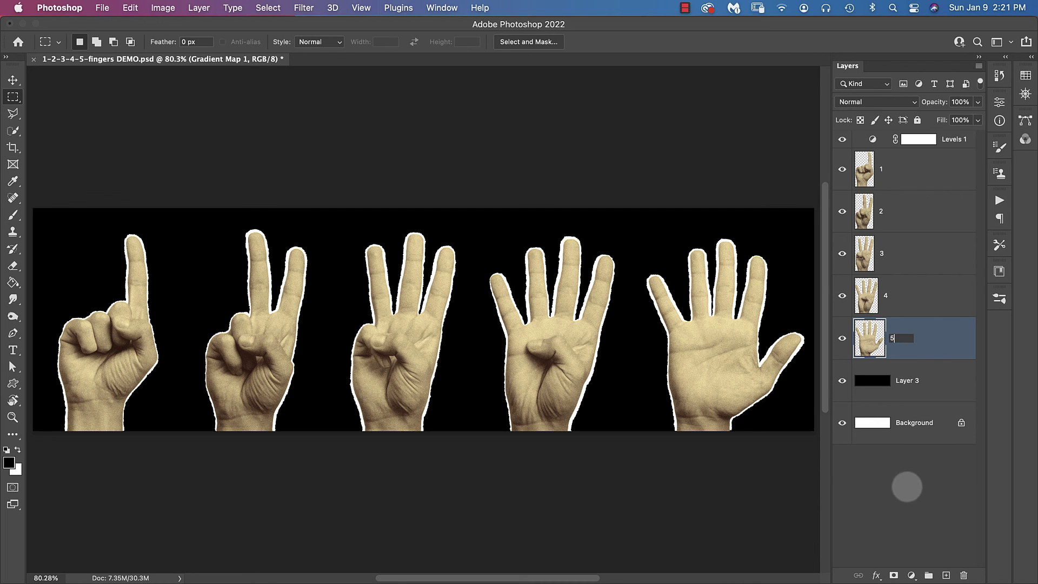
{"action": "left_click", "coordinate": [913, 481]}
Hide the Levels 1 adjustment layer and make layer 1 the active layer
{"action": "left_click", "coordinate": [873, 139]}
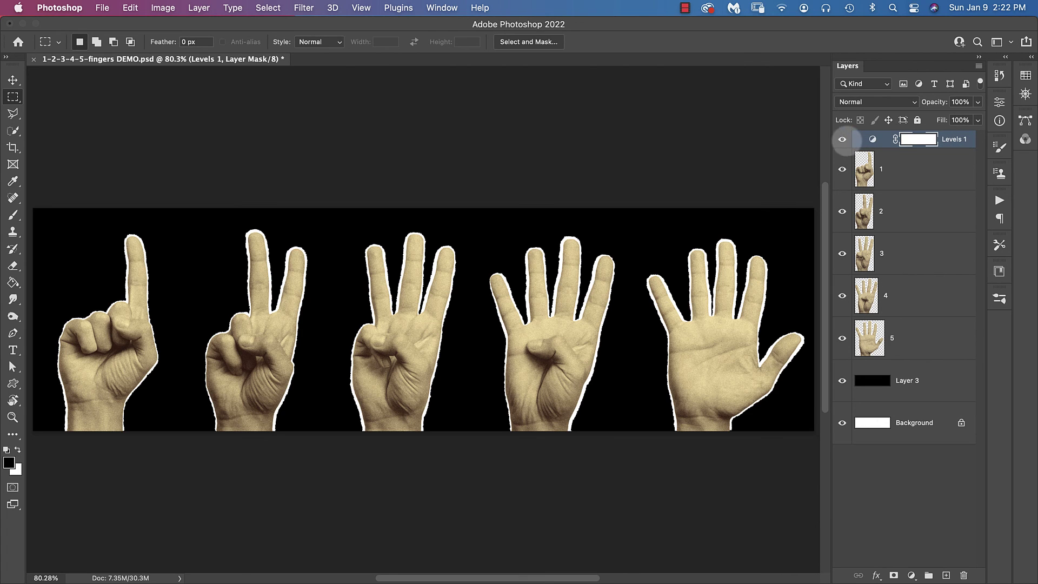
{"action": "left_click", "coordinate": [842, 139]}
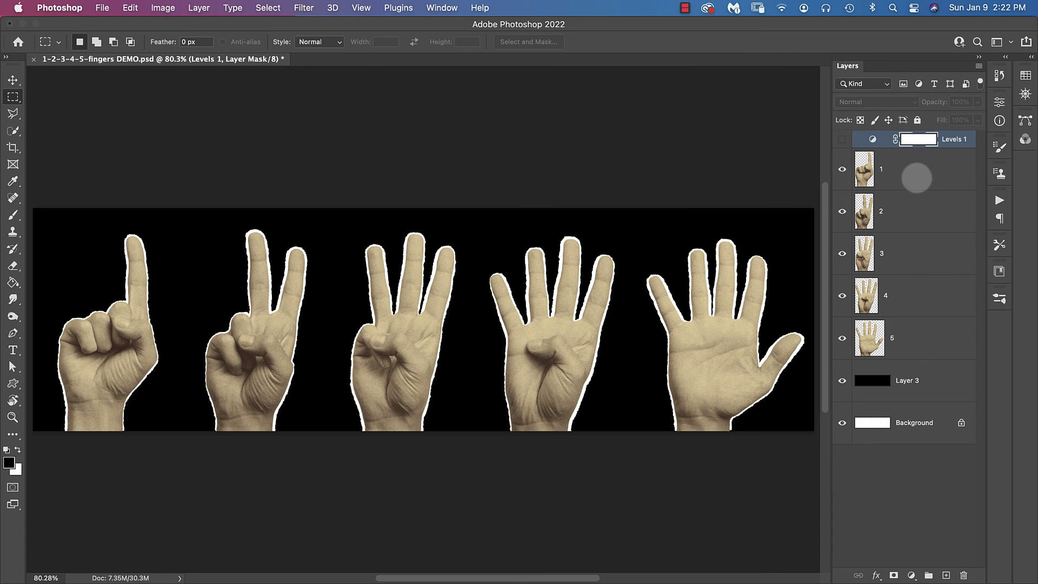
{"action": "left_click", "coordinate": [917, 177]}
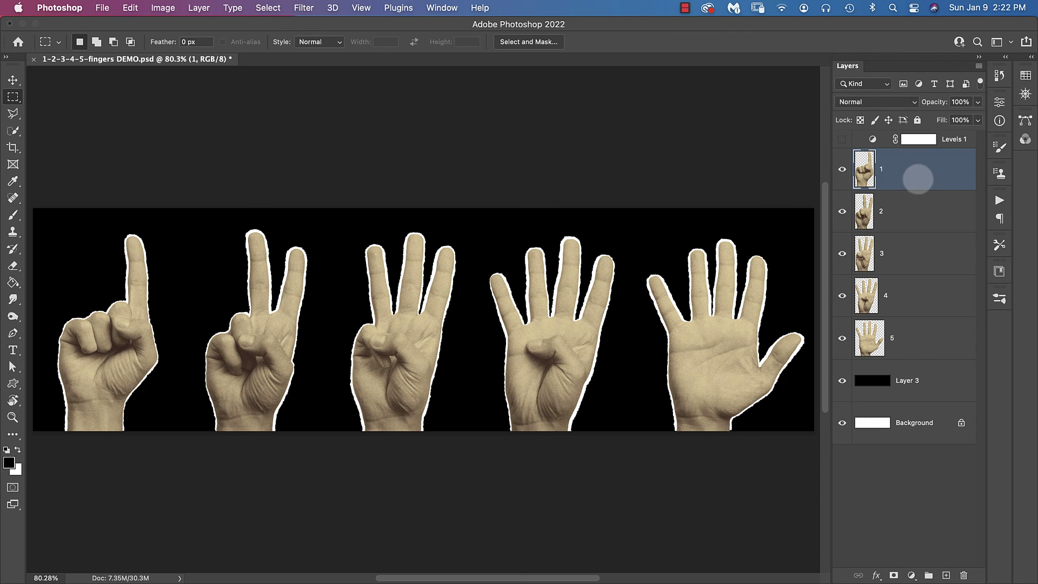
Save the document as 1-2-3-4-5-fingers for export.psd in the Hands folder, in Photoshop format with Maximize Compatibility on
{"action": "left_click", "coordinate": [101, 8]}
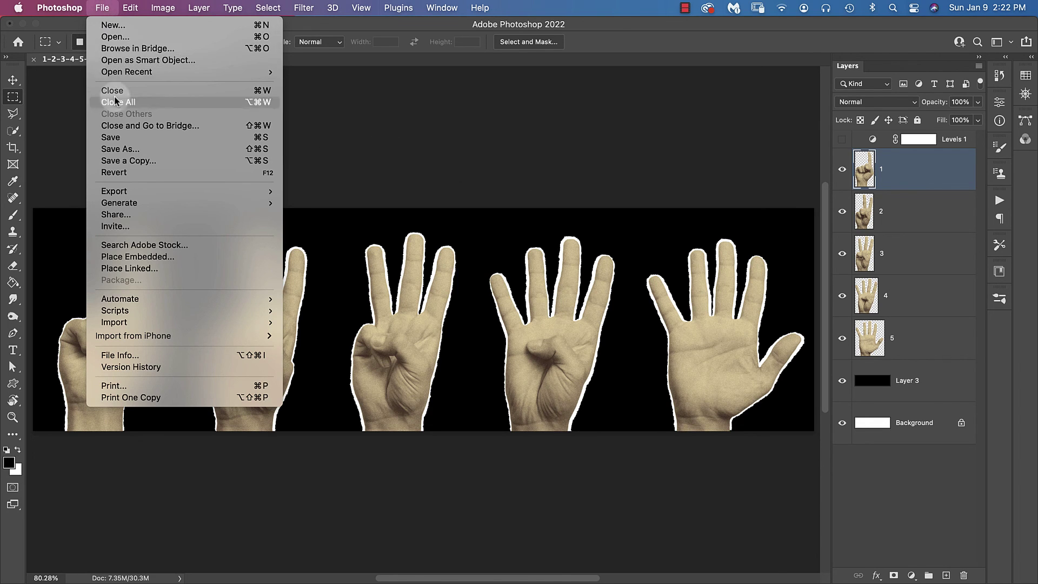
{"action": "left_click", "coordinate": [120, 149]}
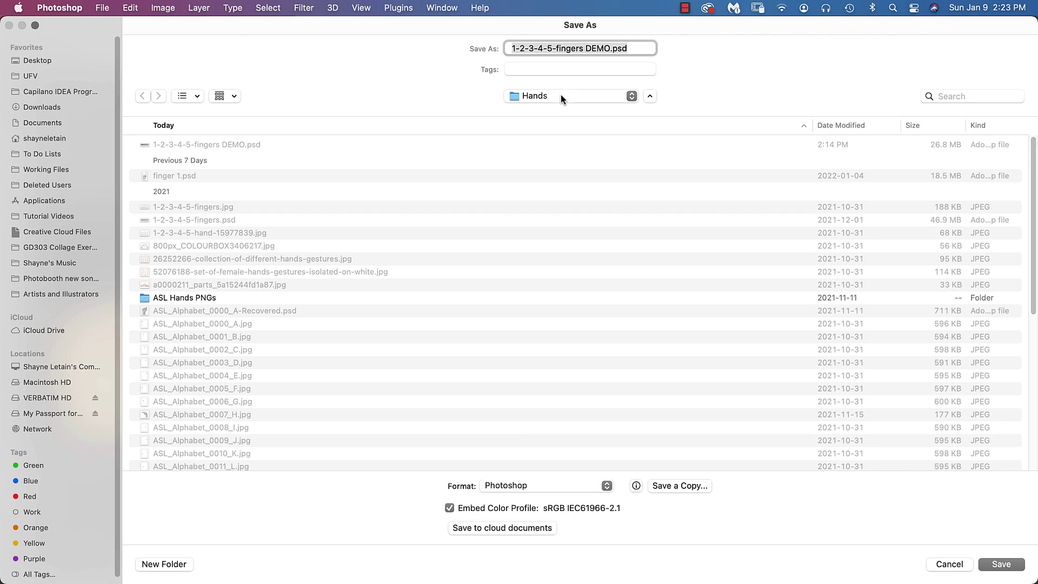
{"action": "left_click", "coordinate": [609, 47]}
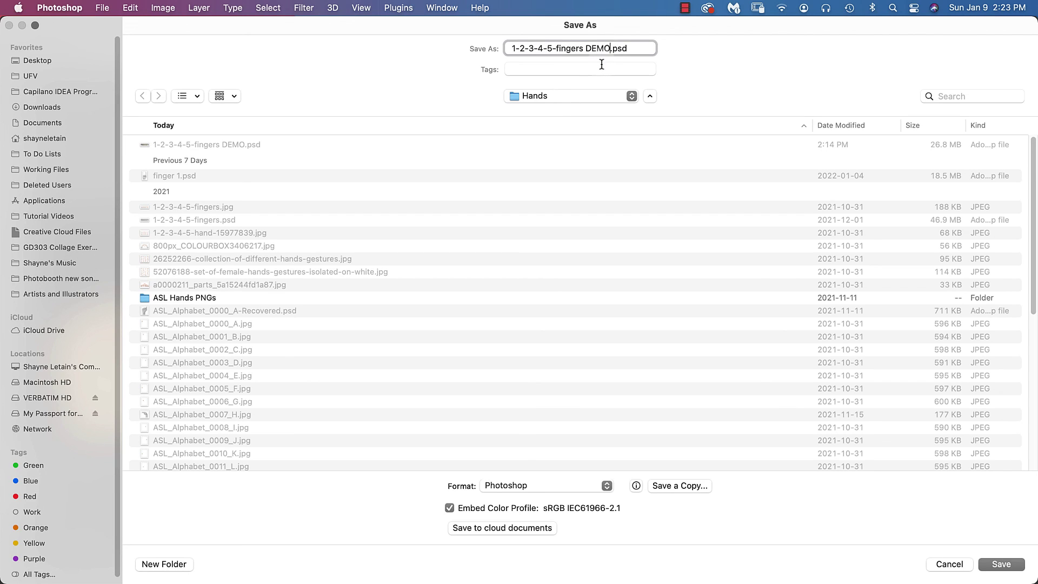
{"action": "key", "text": "BackSpace"}
{"action": "key", "text": "BackSpace"}
{"action": "key", "text": "BackSpace"}
{"action": "key", "text": "BackSpace"}
{"action": "key", "text": "BackSpace"}
{"action": "left_click", "coordinate": [1004, 564]}
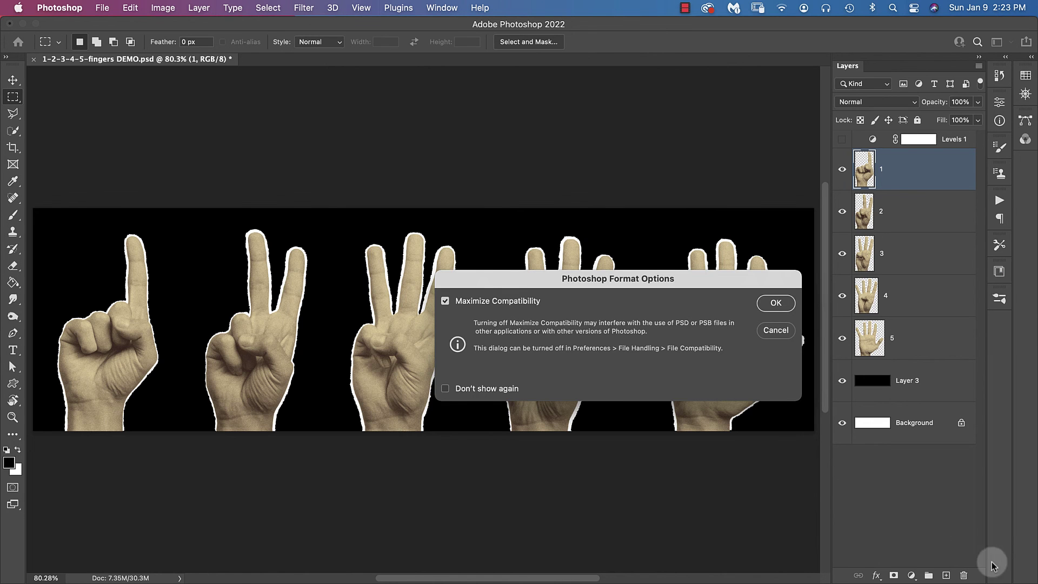
{"action": "left_click", "coordinate": [771, 306]}
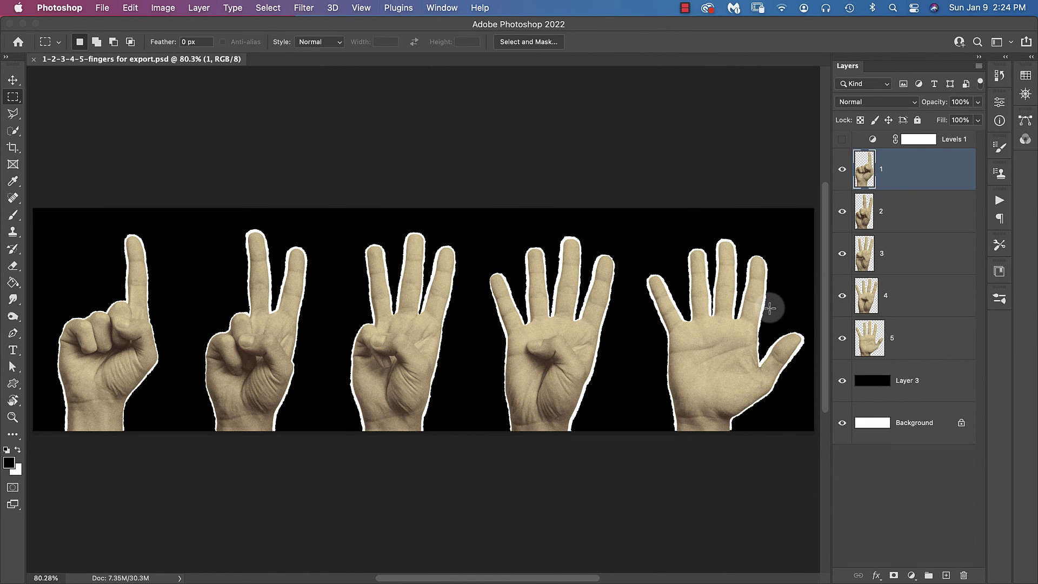